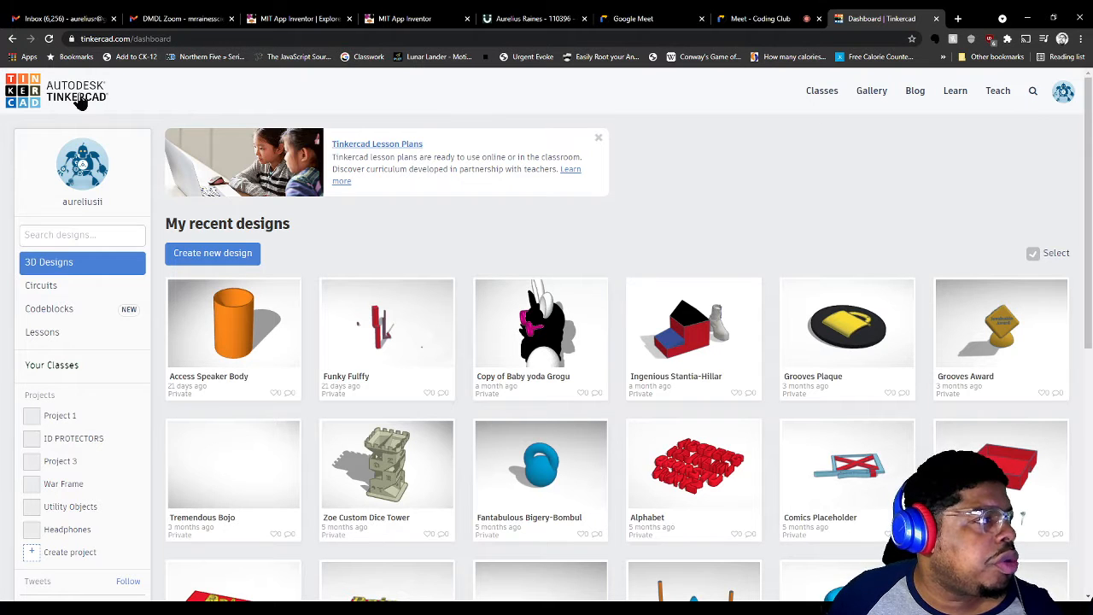
# Create the blank 'Terrific Jaagub-Tumelo' design and orbit its empty workplane
pyautogui.click(224, 262)
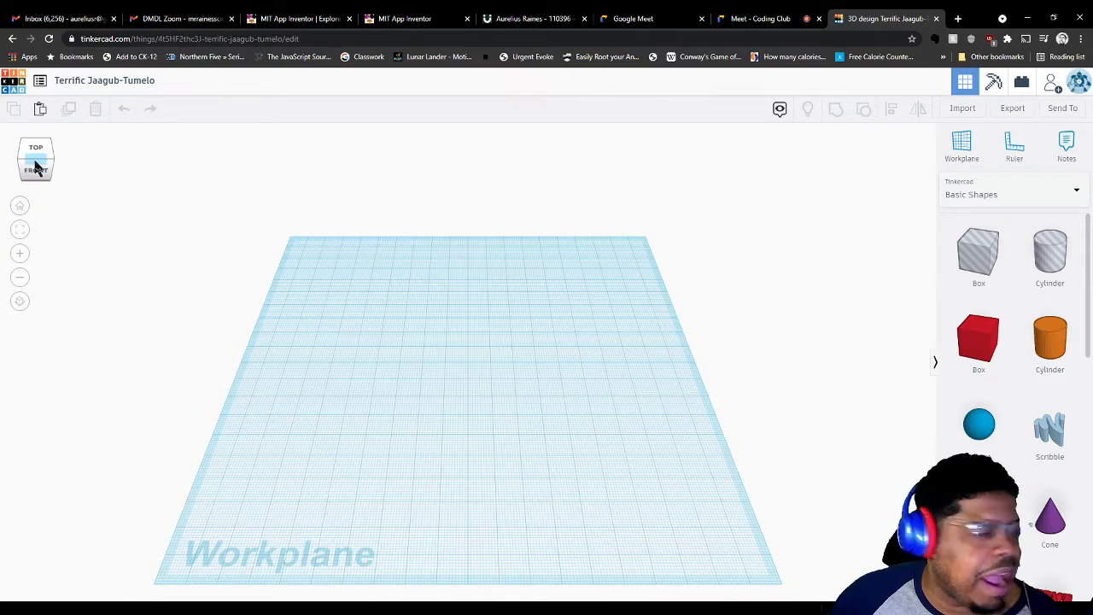
pyautogui.moveTo(36, 167)
pyautogui.mouseDown()
pyautogui.moveTo(38, 154)
pyautogui.moveTo(34, 163)
pyautogui.moveTo(60, 165)
pyautogui.moveTo(29, 165)
pyautogui.moveTo(51, 162)
pyautogui.moveTo(39, 157)
pyautogui.moveTo(34, 169)
pyautogui.mouseUp()
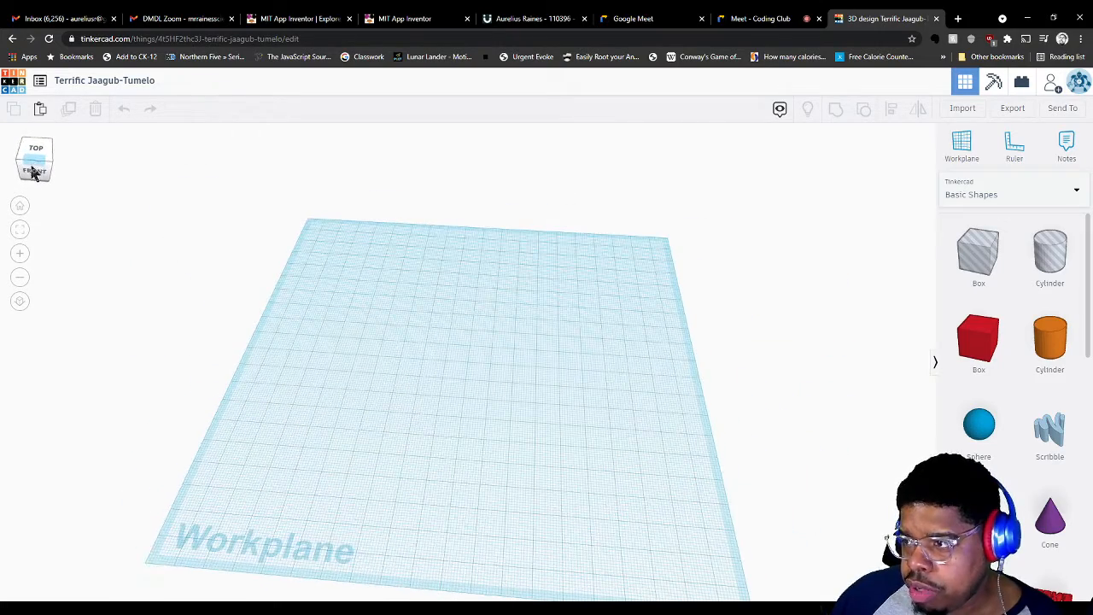
pyautogui.click(20, 208)
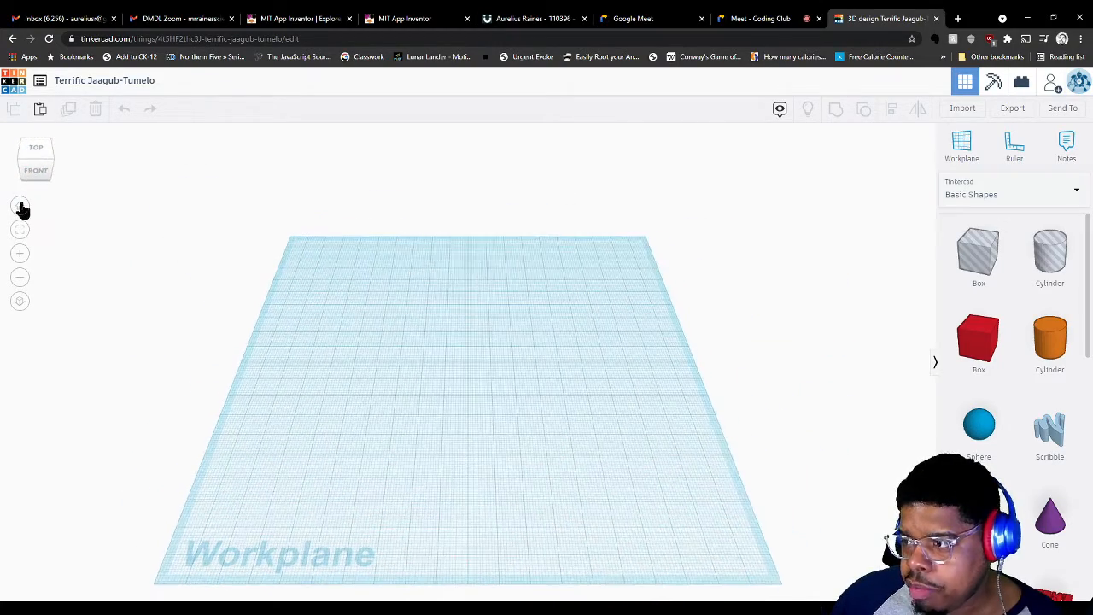
pyautogui.moveTo(31, 180); pyautogui.dragTo(36, 166)
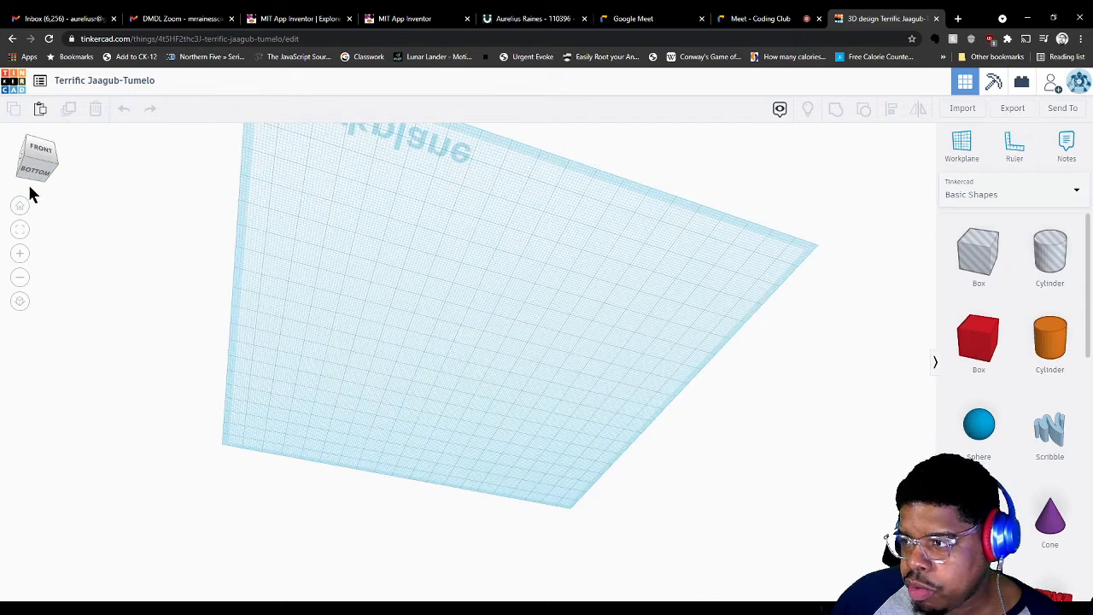
pyautogui.click(20, 207)
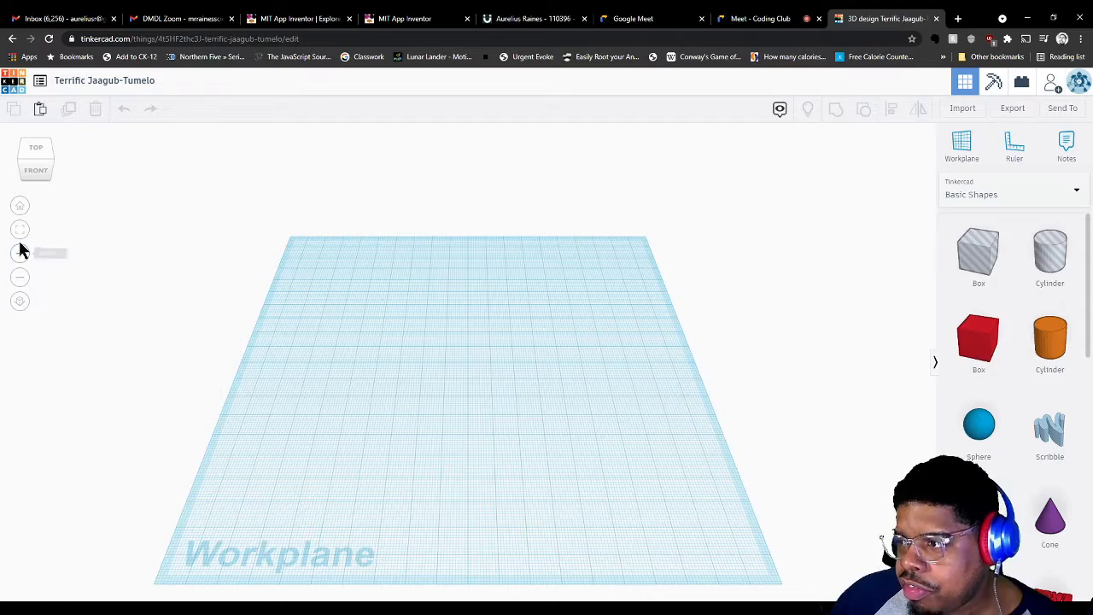
pyautogui.click(20, 255)
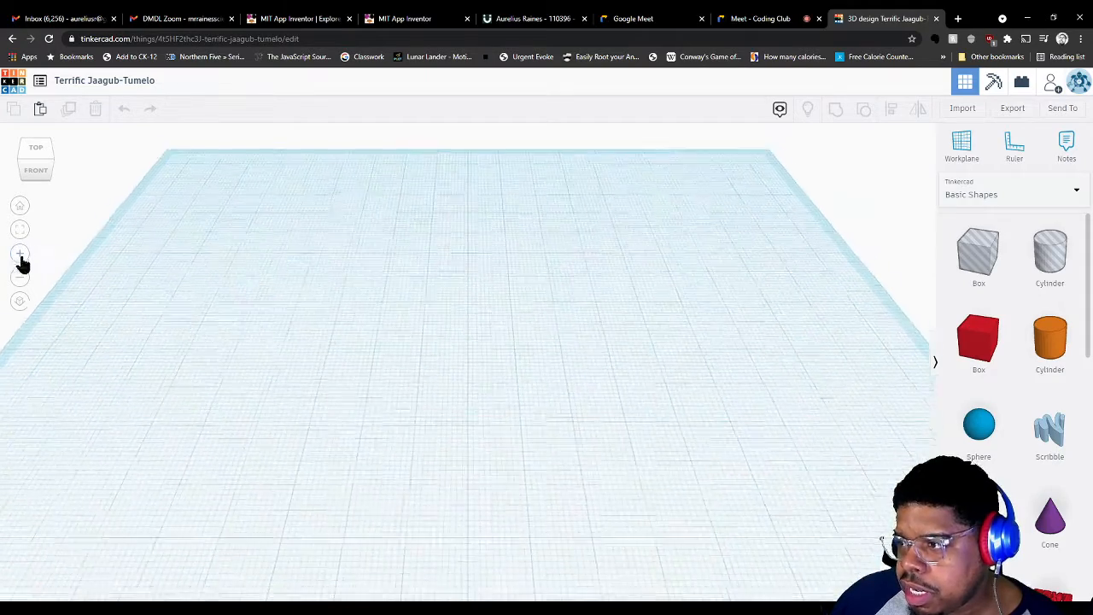
pyautogui.click(20, 279)
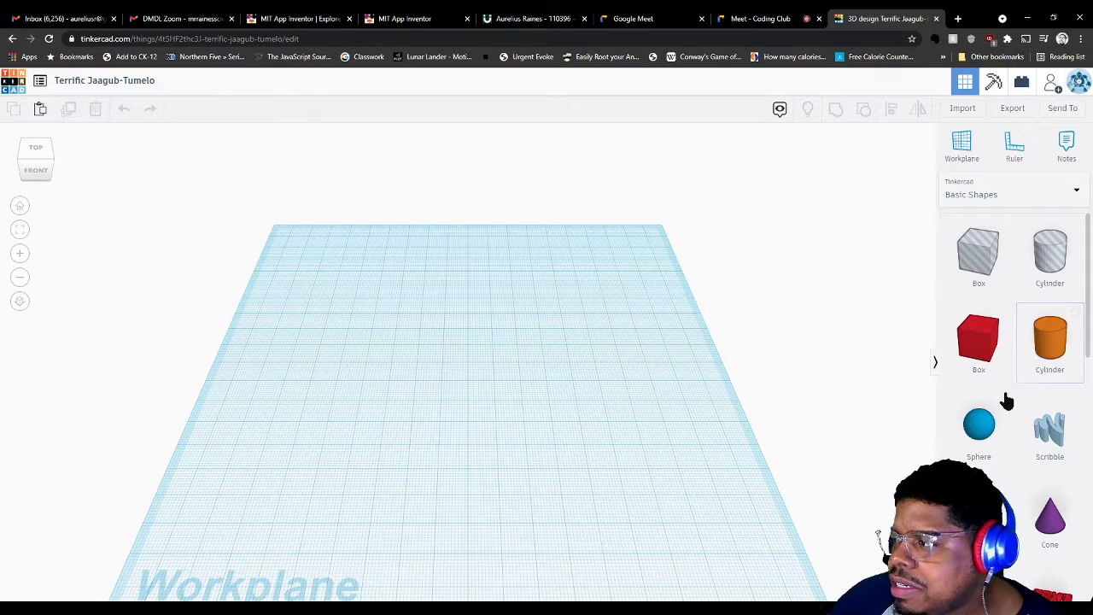
pyautogui.scroll(-2, 996, 408)
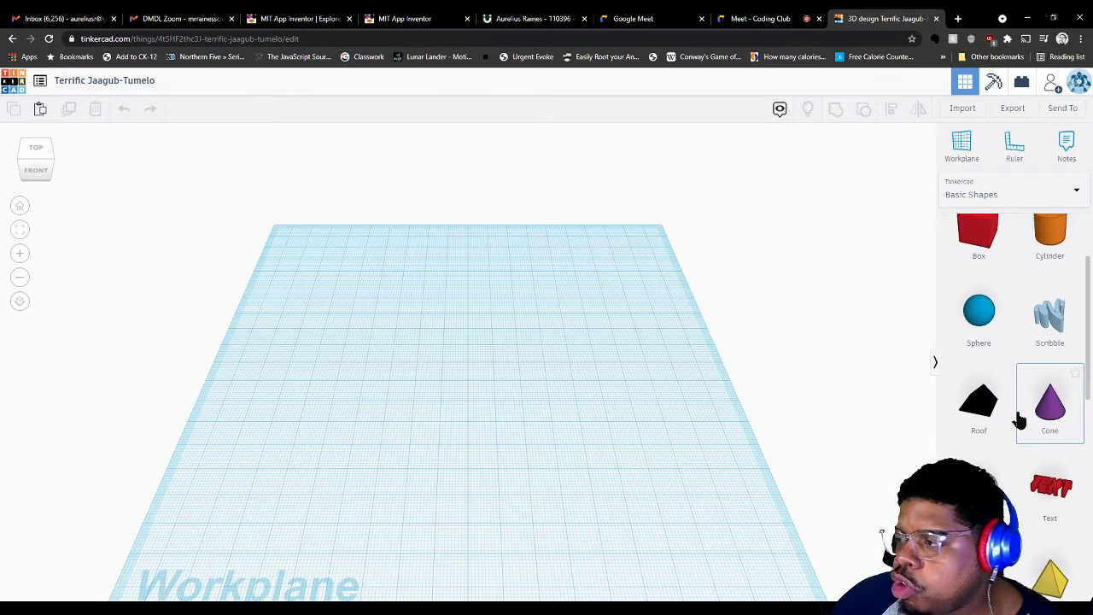
pyautogui.scroll(-4, 1017, 423)
pyautogui.scroll(-3, 1018, 435)
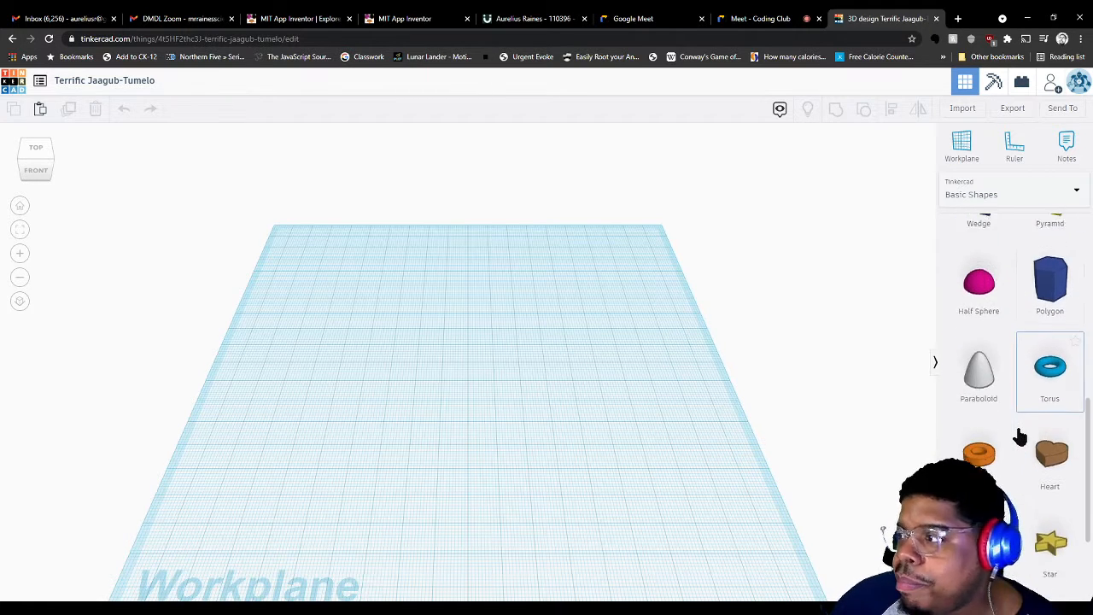
pyautogui.click(1036, 205)
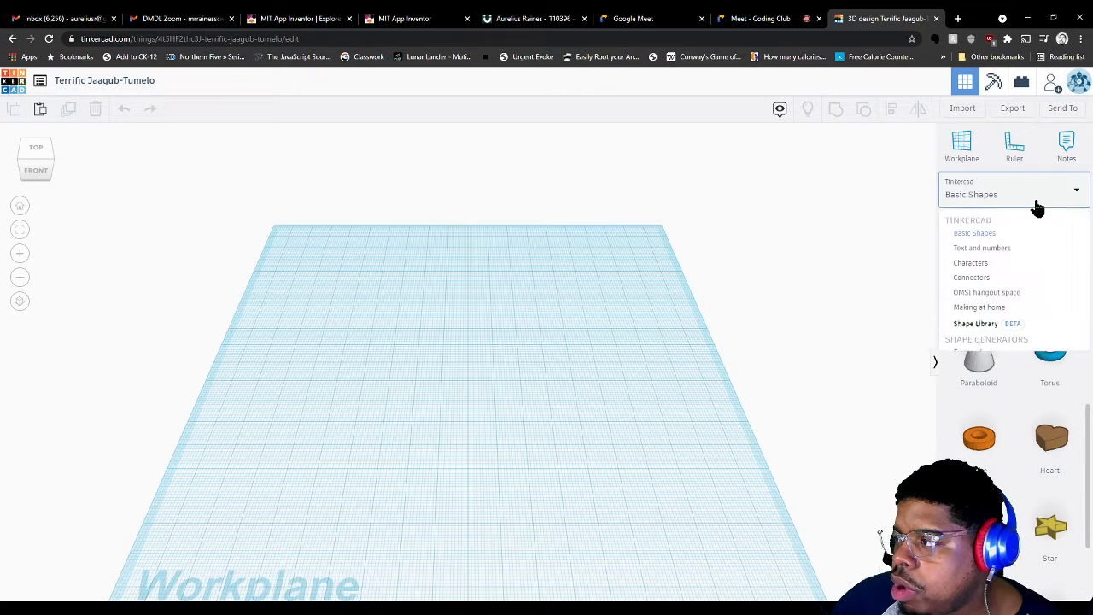
pyautogui.click(1001, 265)
pyautogui.scroll(-1, 1002, 322)
pyautogui.scroll(-3, 999, 322)
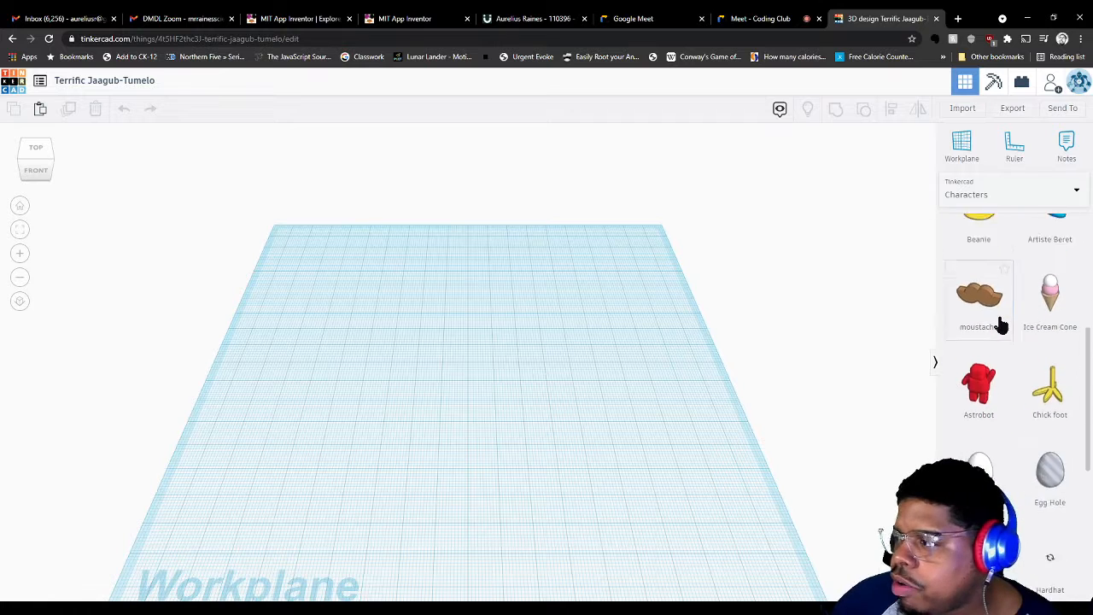
pyautogui.scroll(3, 986, 259)
pyautogui.click(982, 190)
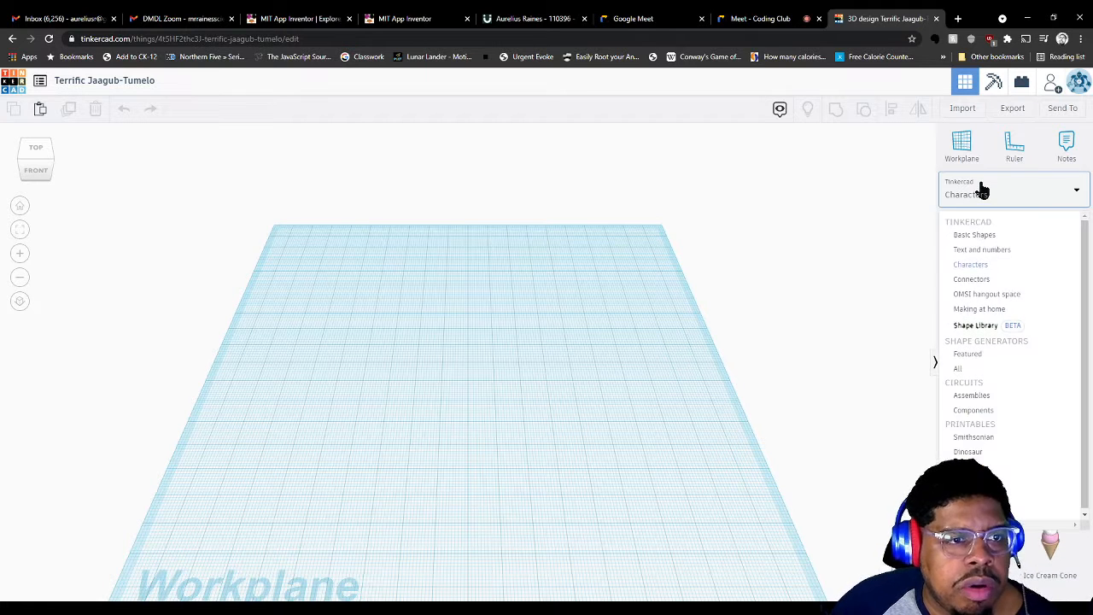
pyautogui.click(989, 310)
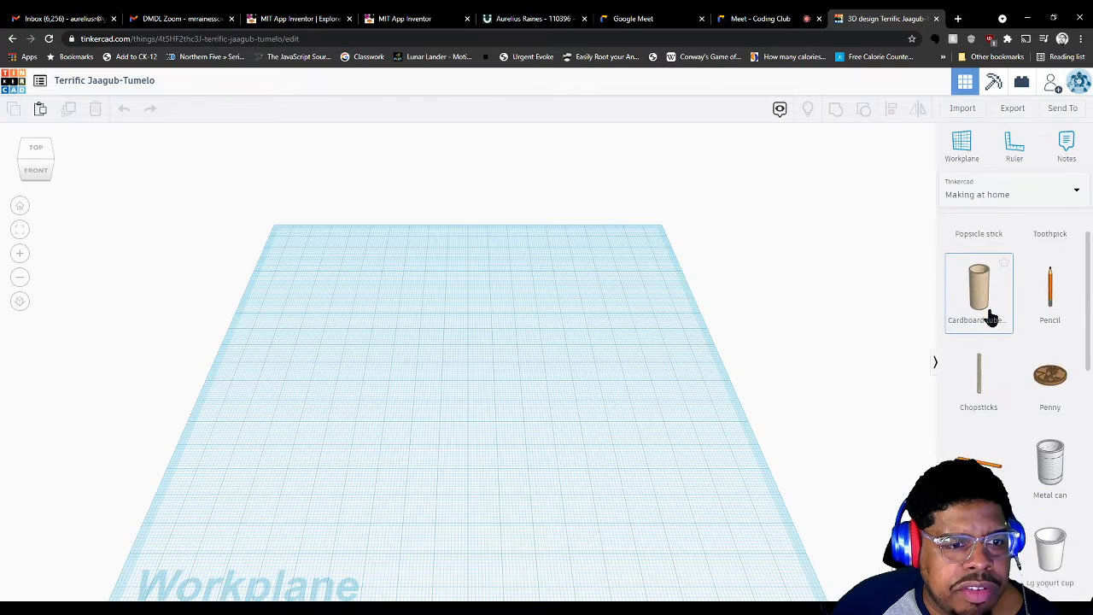
pyautogui.scroll(-5, 990, 313)
pyautogui.scroll(5, 990, 305)
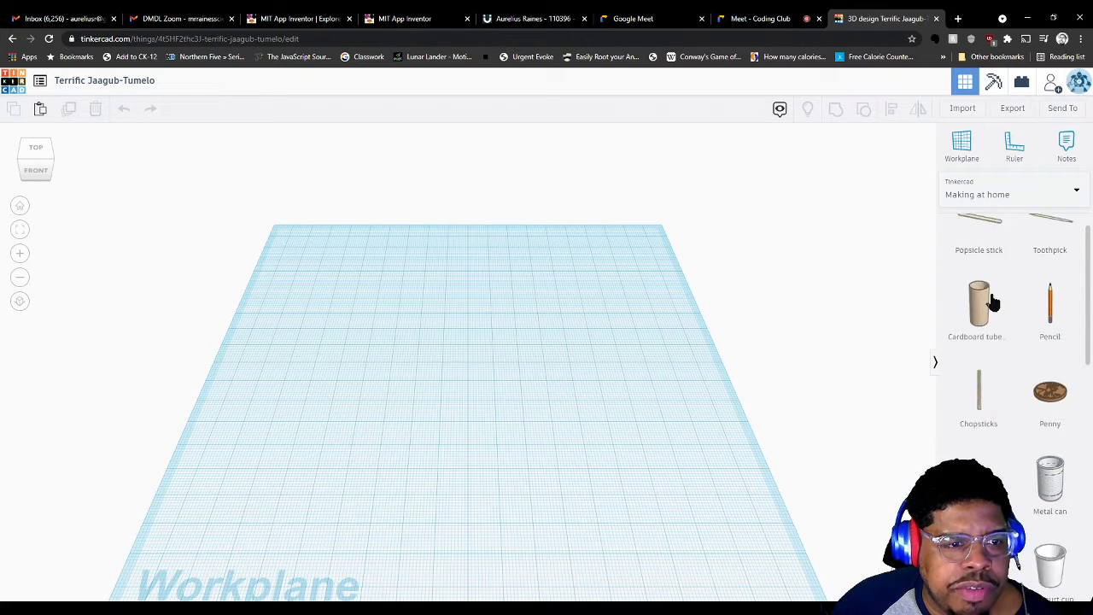
pyautogui.click(997, 195)
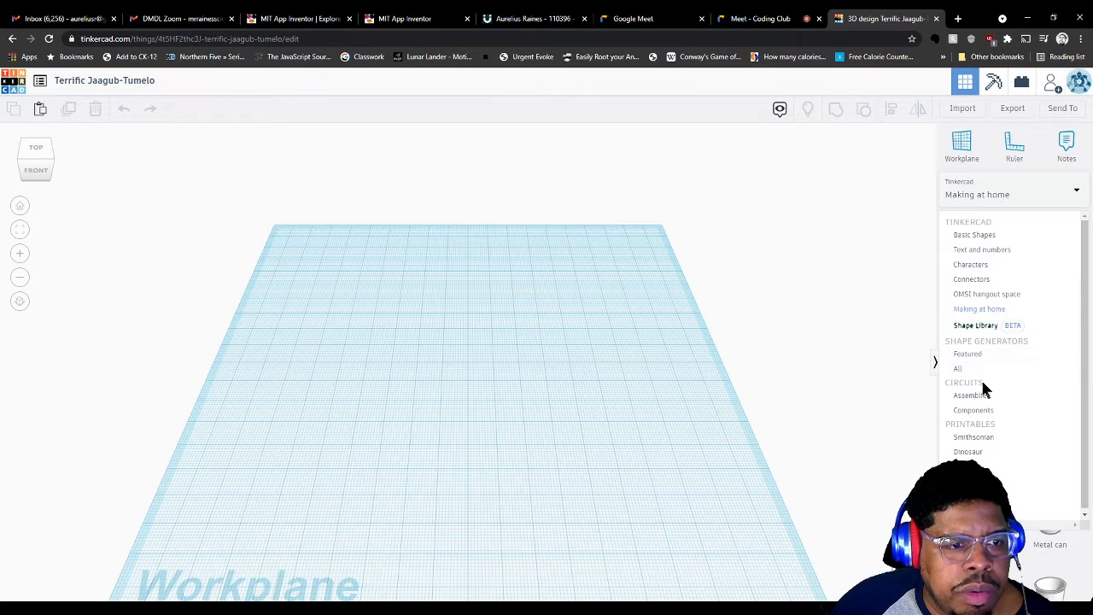
pyautogui.click(981, 294)
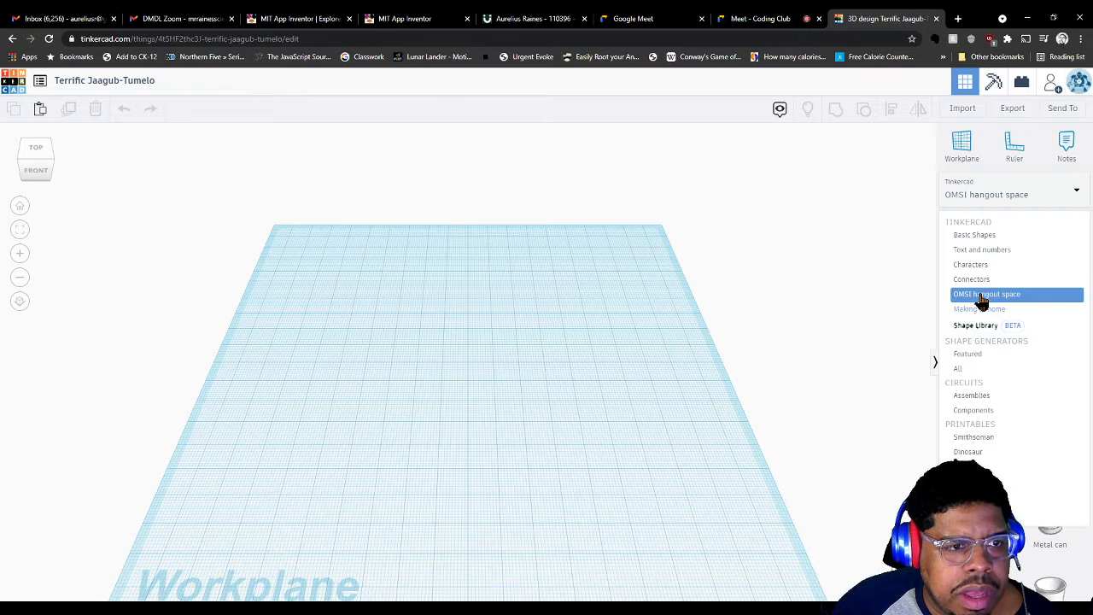
pyautogui.scroll(-7, 981, 300)
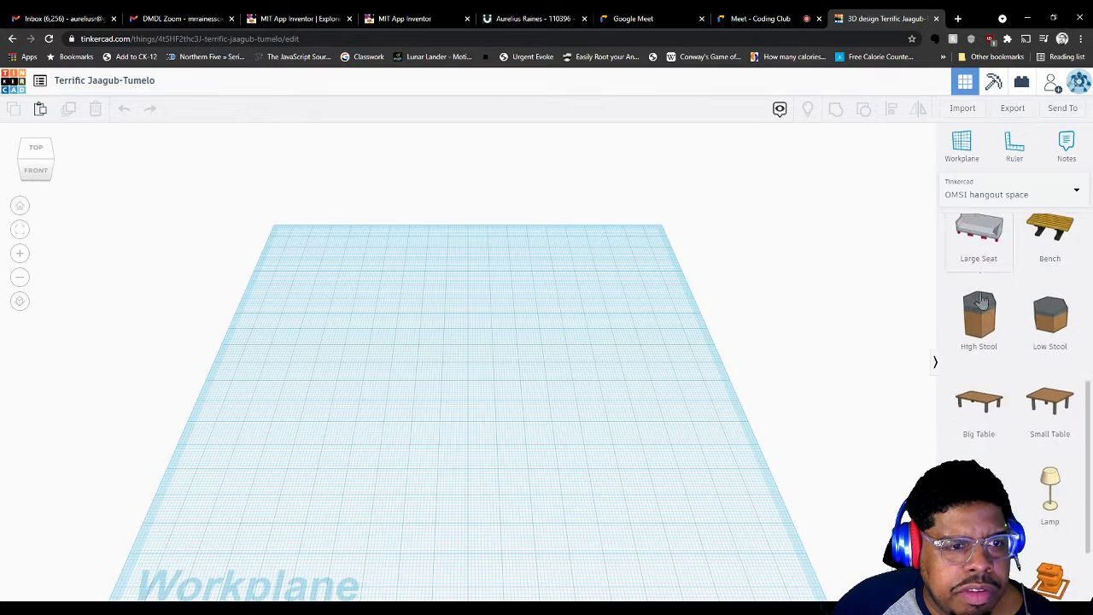
pyautogui.scroll(1, 1009, 291)
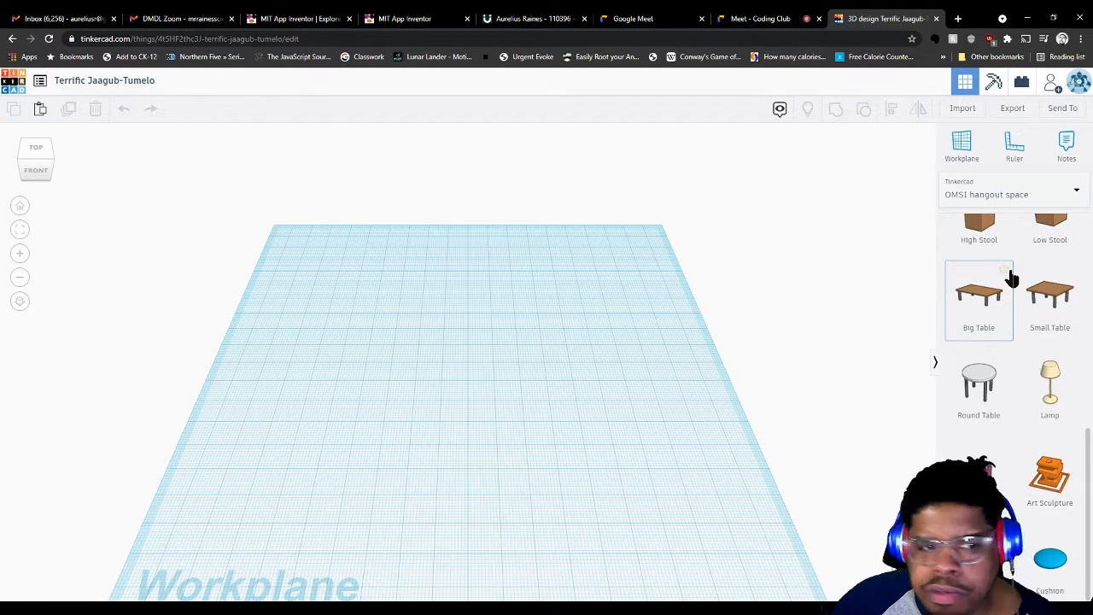
pyautogui.scroll(5, 995, 297)
pyautogui.scroll(4, 993, 293)
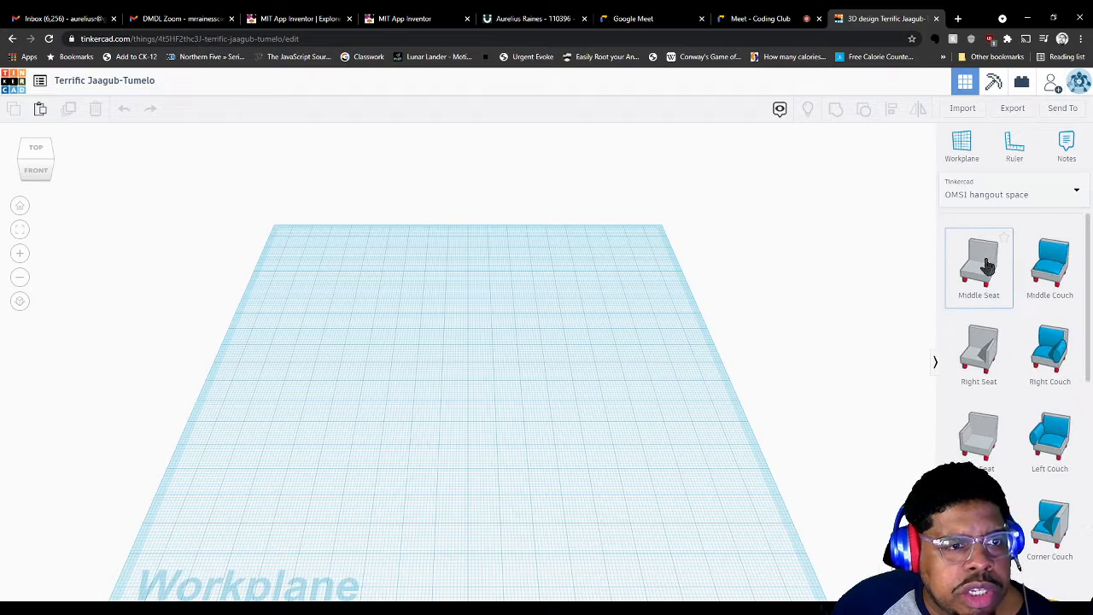
pyautogui.click(976, 195)
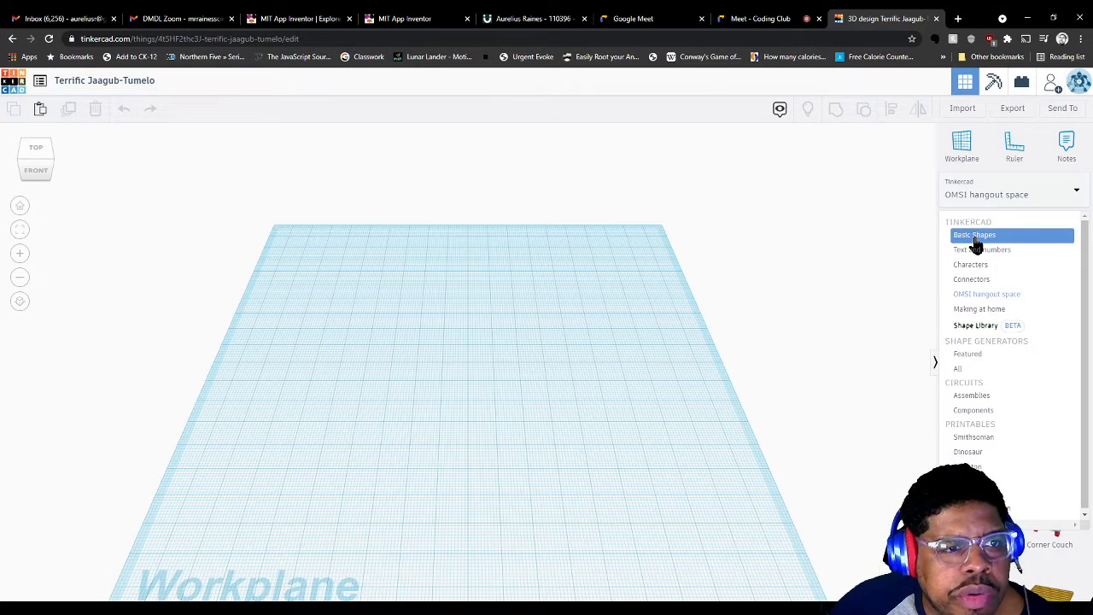
pyautogui.click(974, 235)
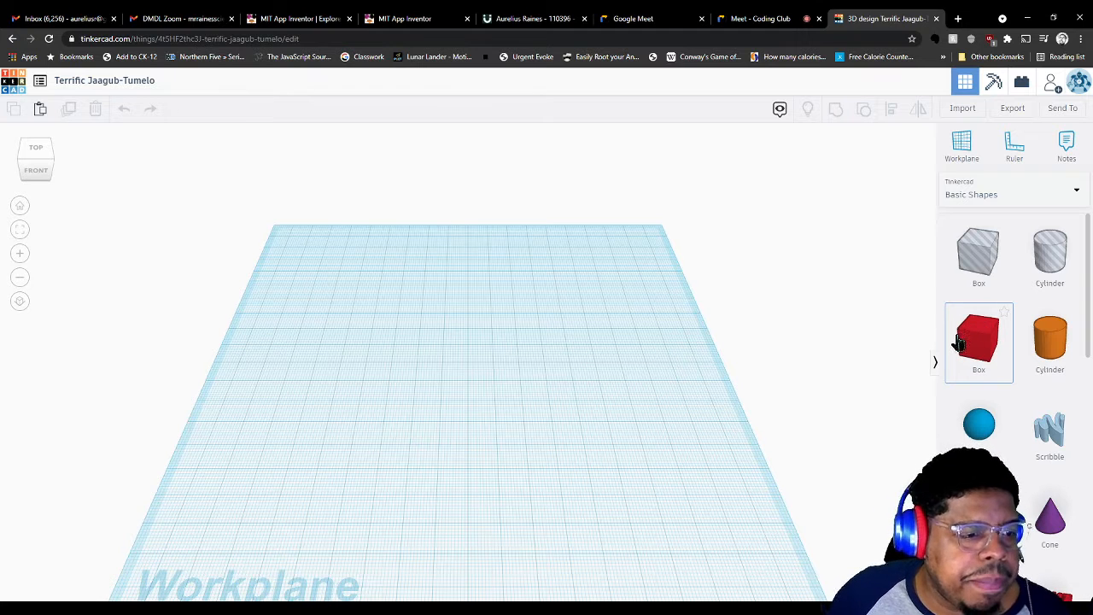
# Drop a red 20 × 20 × 20 Box at the workplane centre and orbit around it
pyautogui.moveTo(977, 335); pyautogui.dragTo(487, 369)
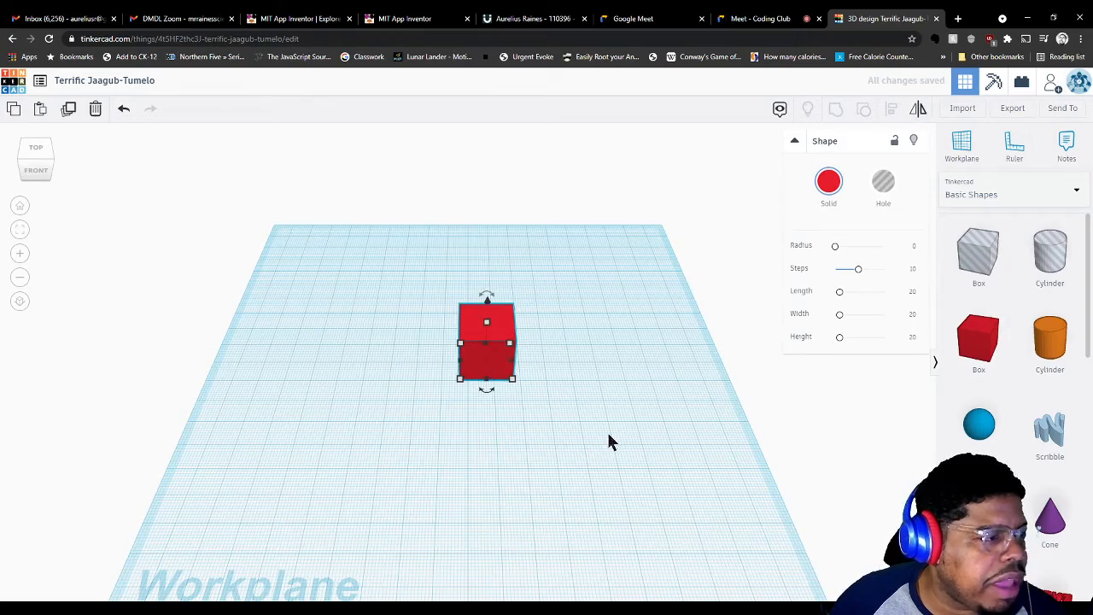
pyautogui.moveTo(607, 439); pyautogui.dragTo(576, 419, button='right')
pyautogui.moveTo(768, 329); pyautogui.dragTo(611, 401, button='right')
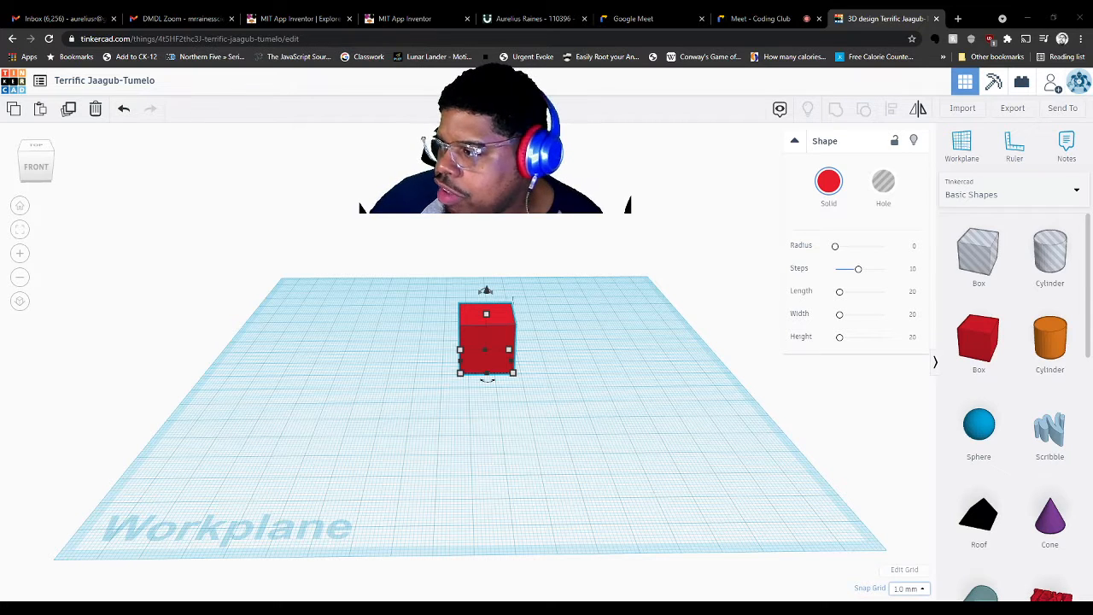
pyautogui.click(904, 569)
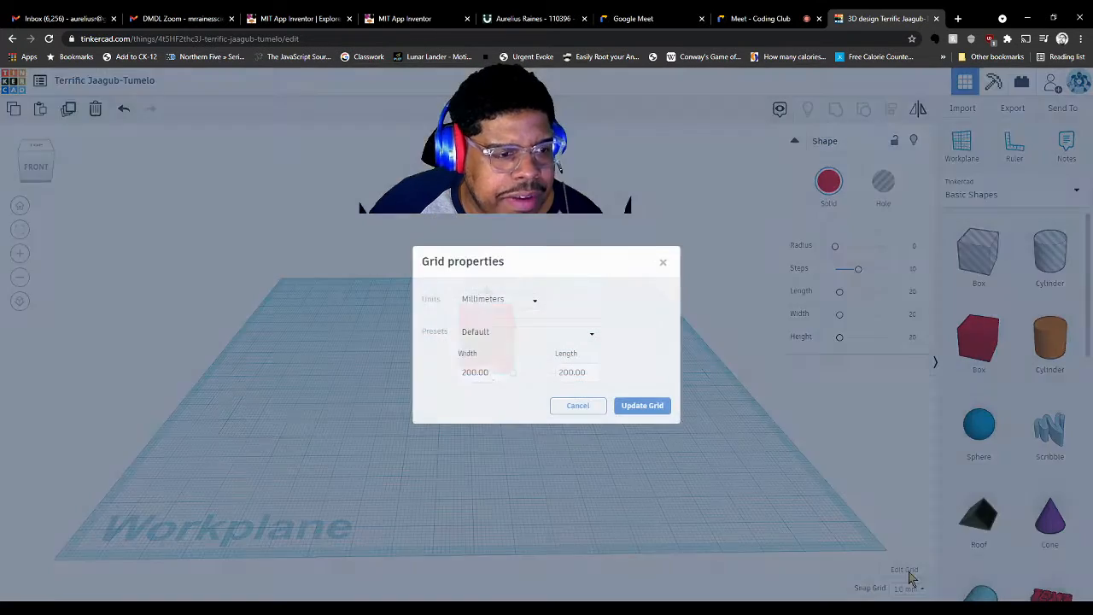
pyautogui.click(483, 301)
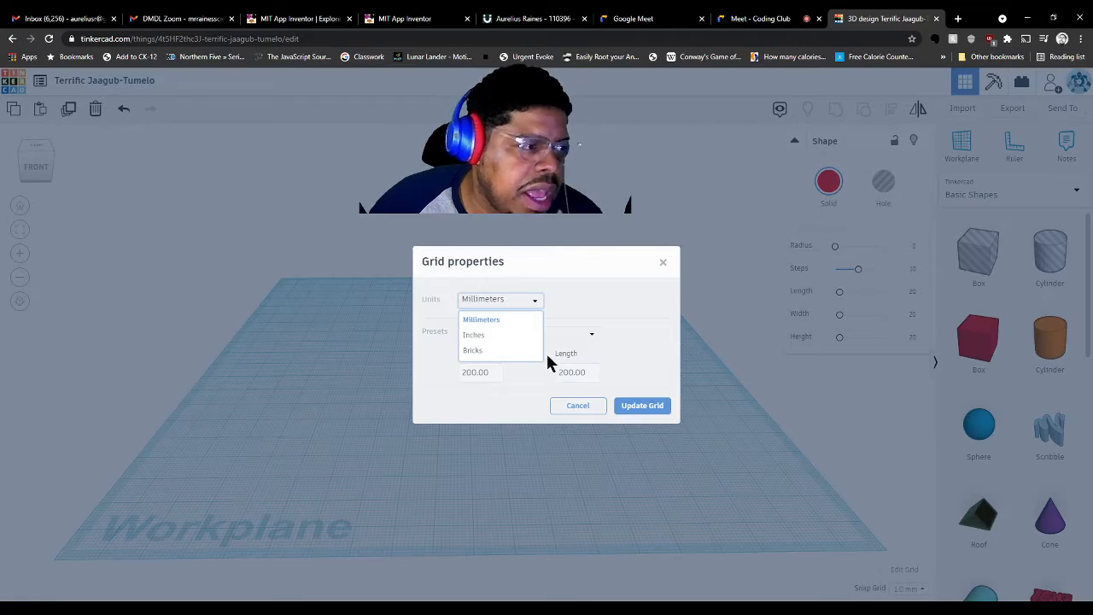
pyautogui.click(595, 409)
pyautogui.click(597, 416)
pyautogui.moveTo(598, 415); pyautogui.dragTo(540, 419, button='right')
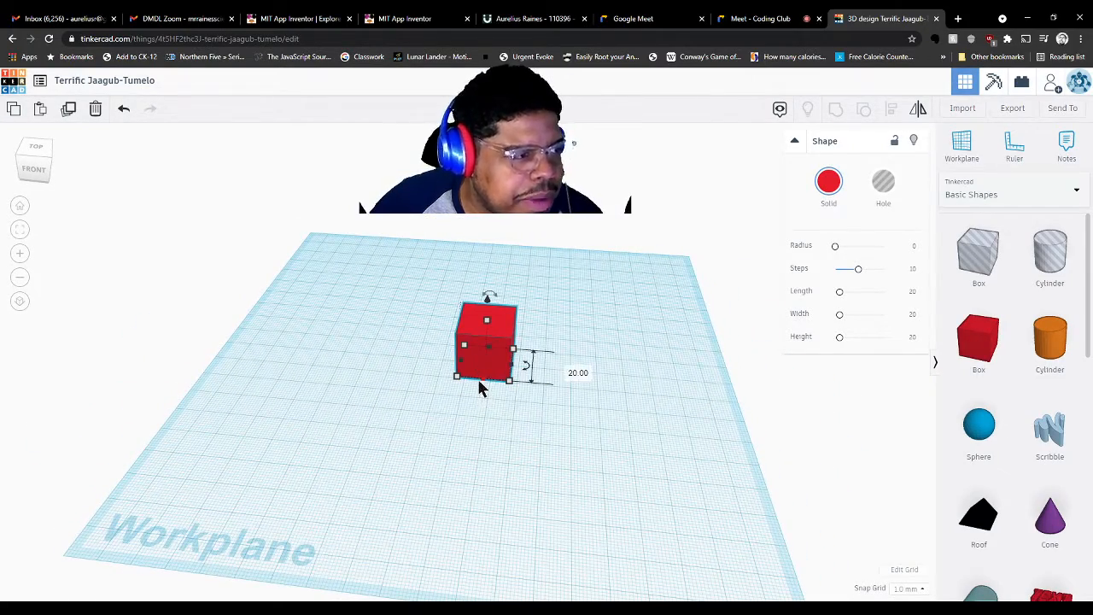
# Stretch the red box to 44 long, widen it, and set its height to 40 mm
pyautogui.moveTo(511, 383)
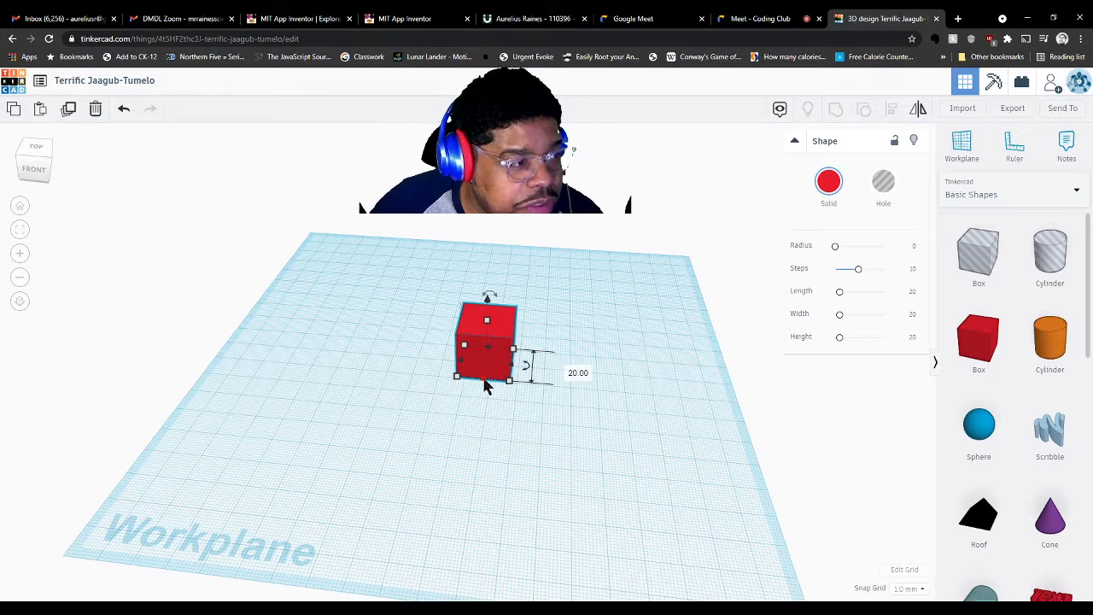
pyautogui.moveTo(484, 388); pyautogui.dragTo(483, 429)
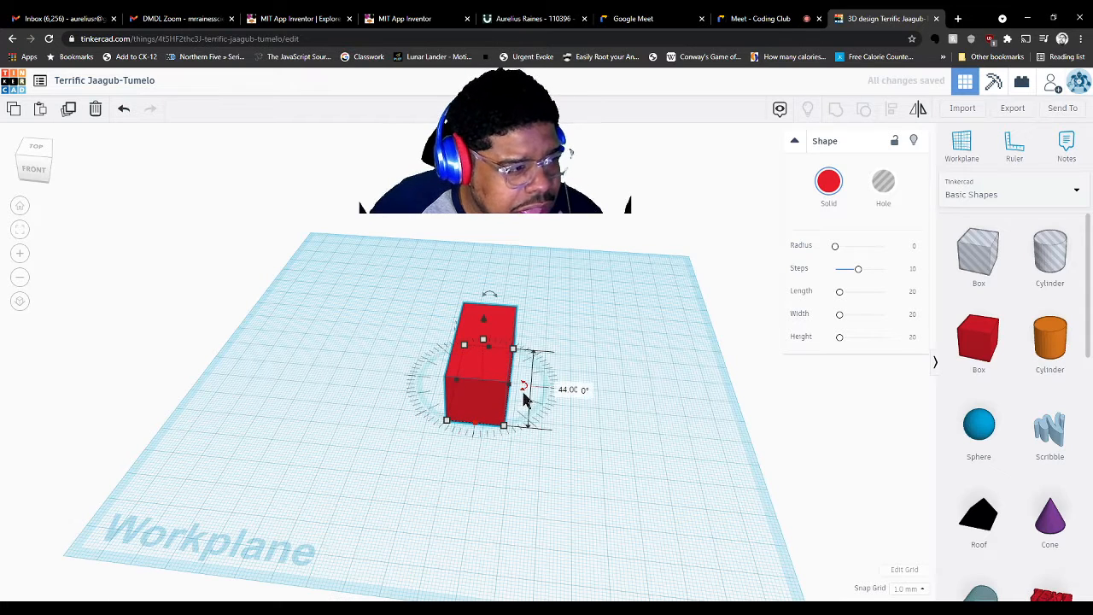
pyautogui.moveTo(513, 392); pyautogui.dragTo(624, 411)
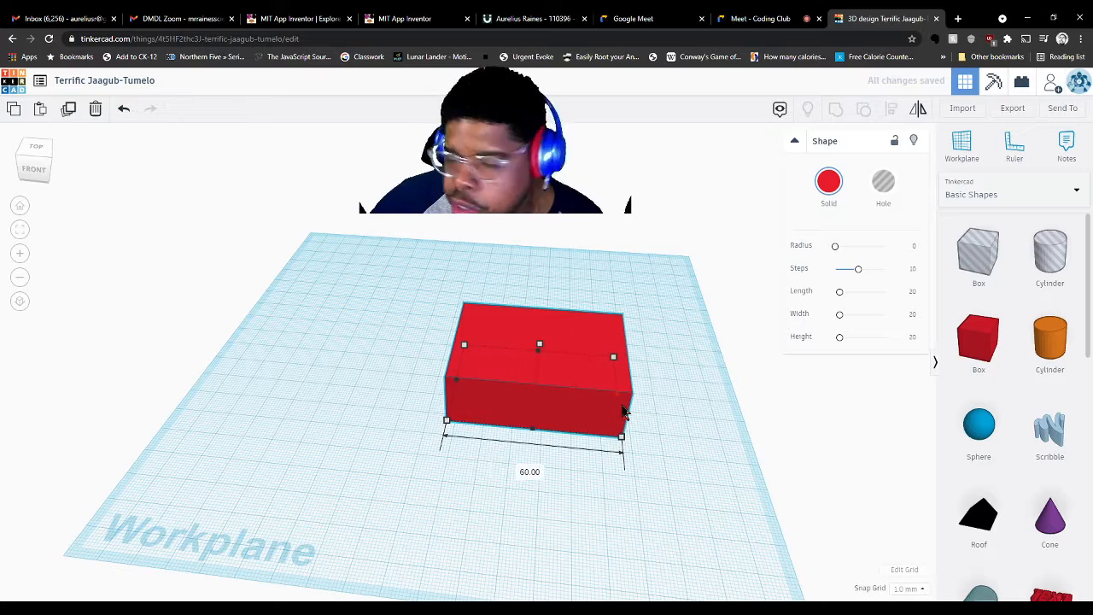
pyautogui.moveTo(325, 427); pyautogui.dragTo(405, 362, button='right')
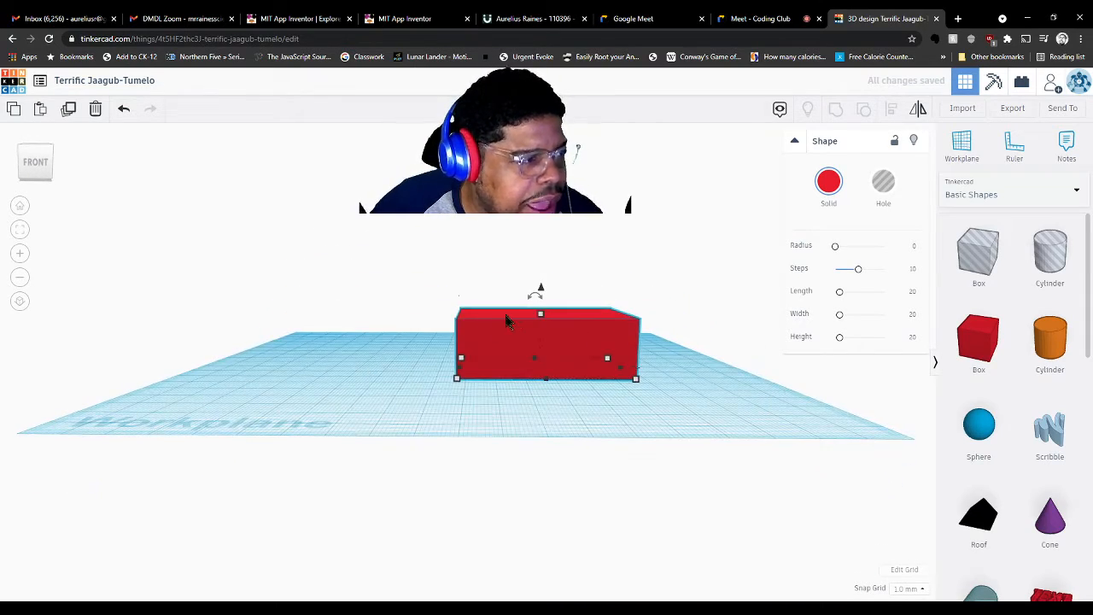
pyautogui.moveTo(539, 314); pyautogui.dragTo(537, 250)
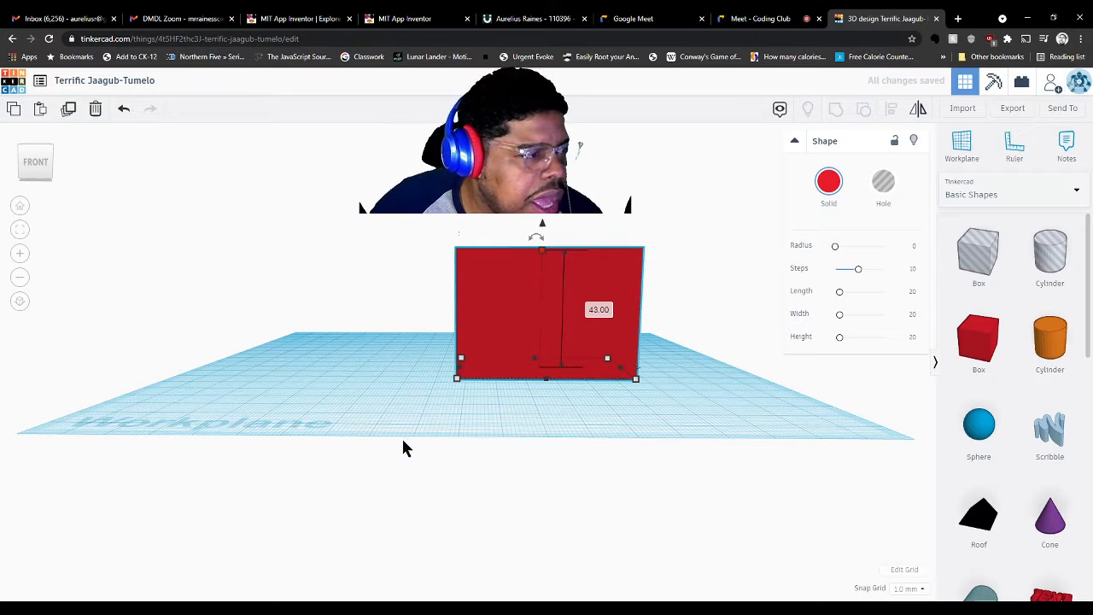
pyautogui.moveTo(404, 381); pyautogui.dragTo(421, 435, button='right')
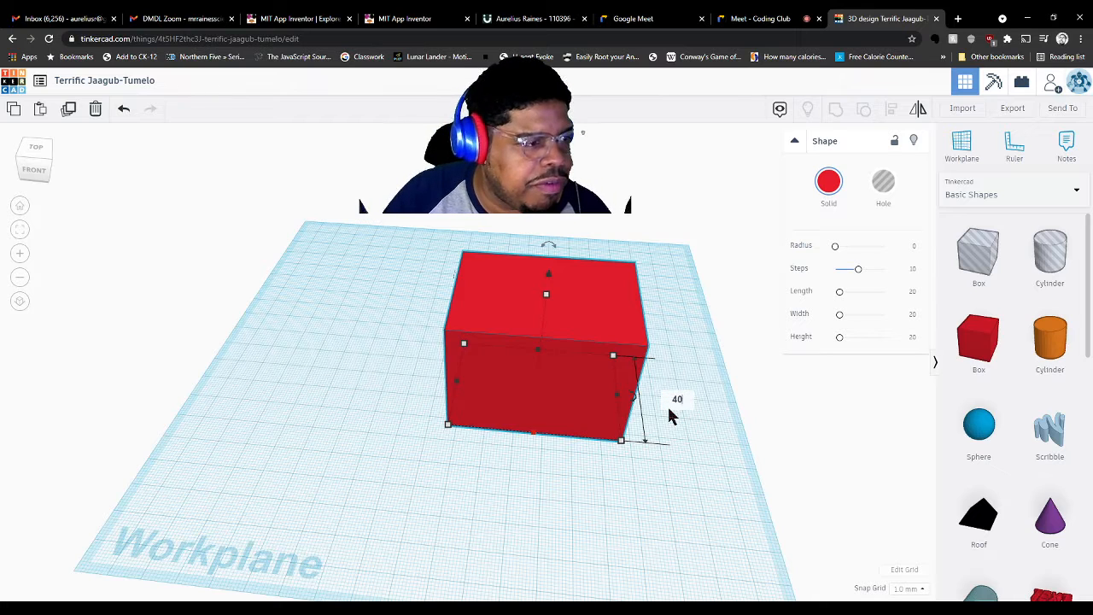
pyautogui.press('Return')
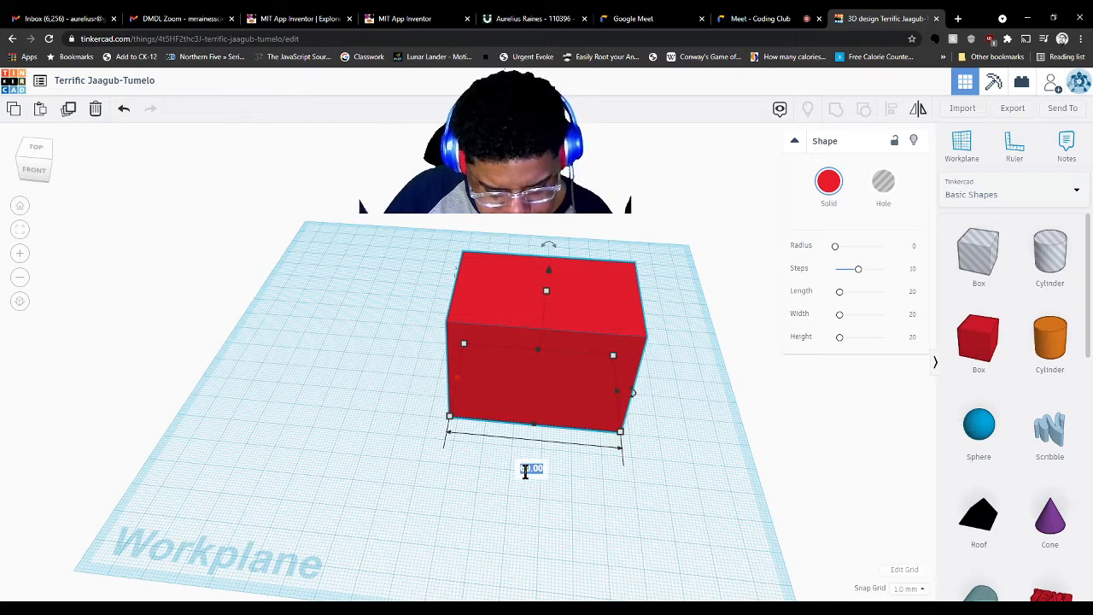
# Set the red box's length to 40 mm and its height to 20 mm
pyautogui.write('40')
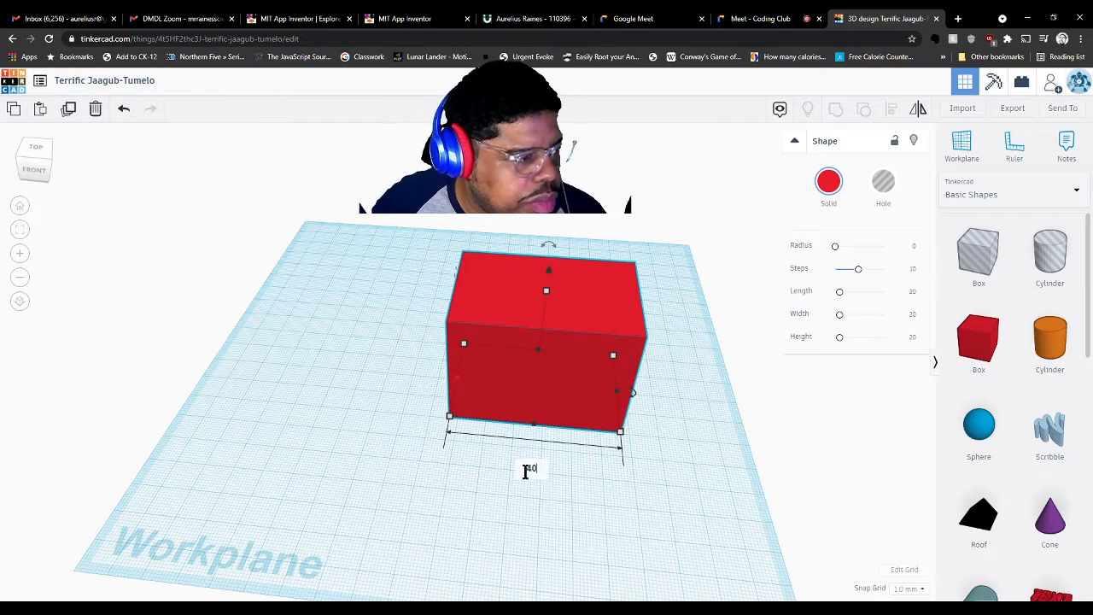
pyautogui.press('Return')
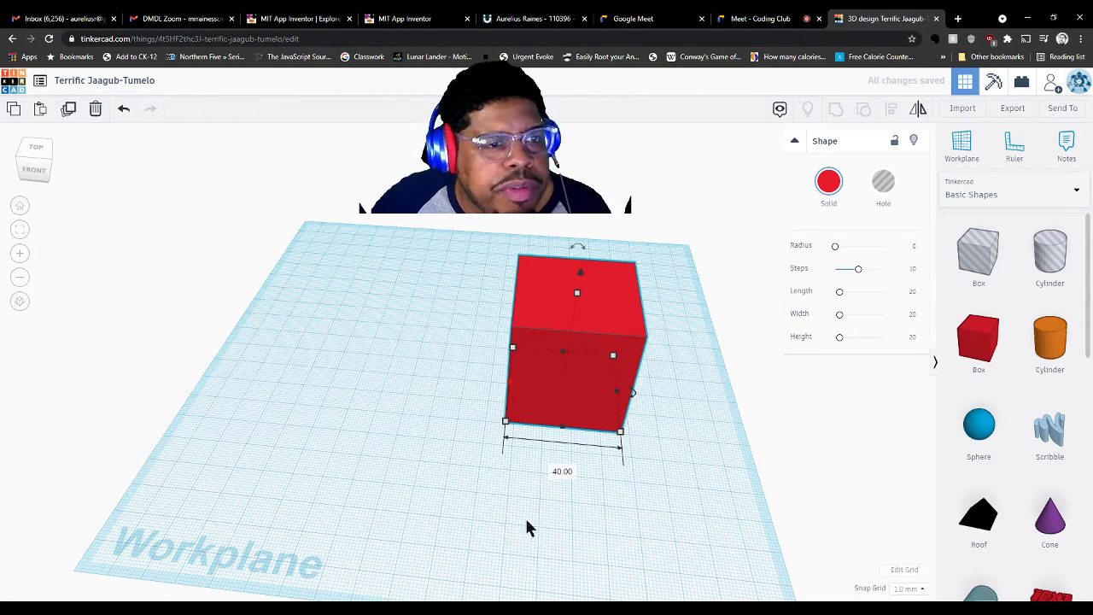
pyautogui.moveTo(527, 524); pyautogui.dragTo(546, 508, button='right')
pyautogui.click(537, 371)
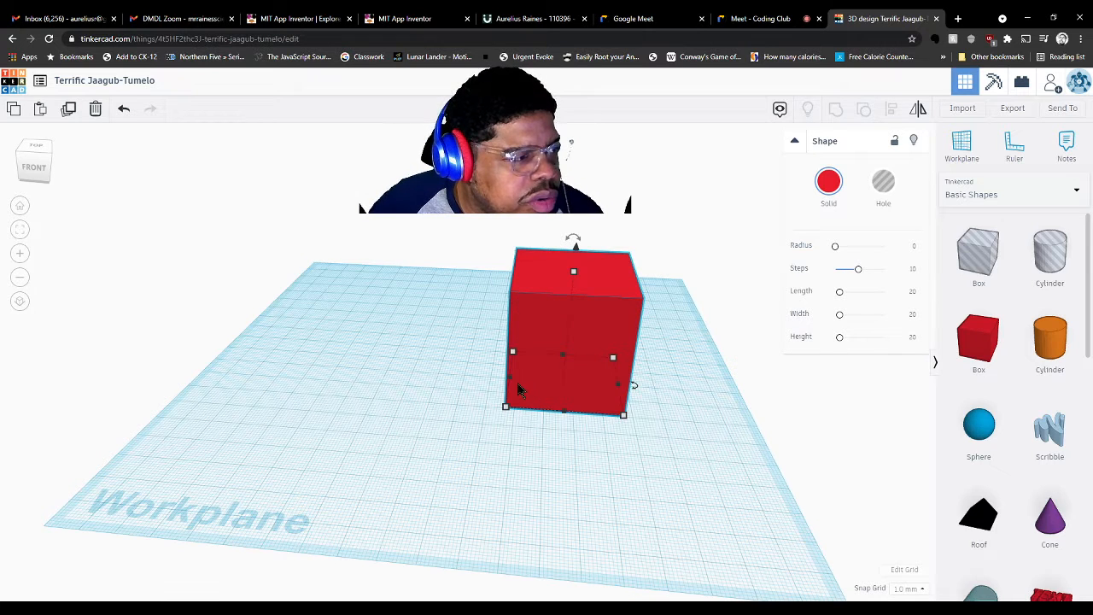
pyautogui.moveTo(573, 274)
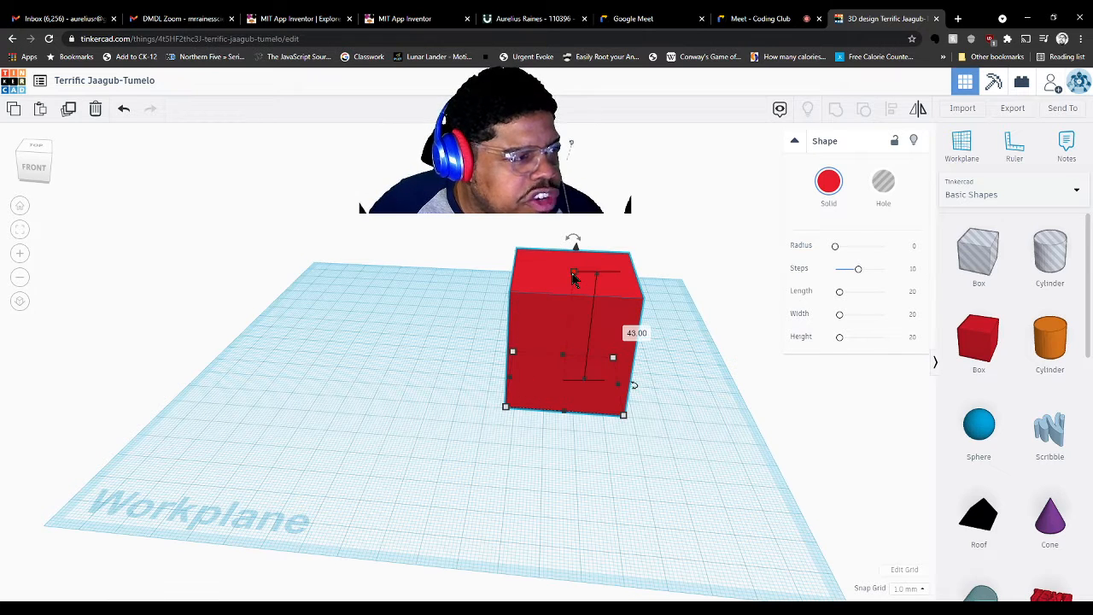
pyautogui.click(632, 331)
pyautogui.write('20')
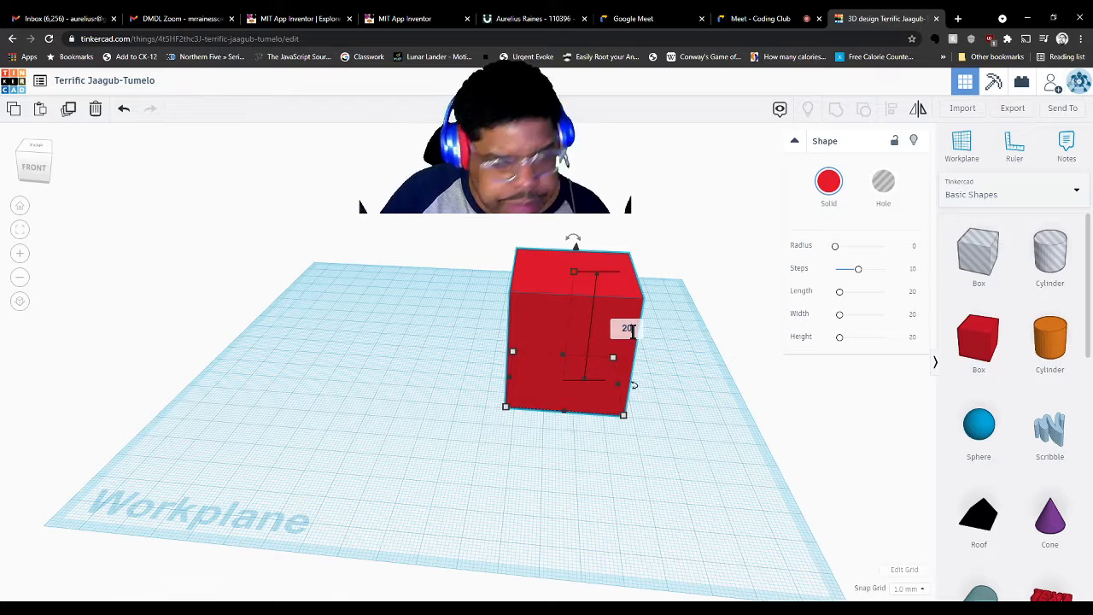
pyautogui.press('Return')
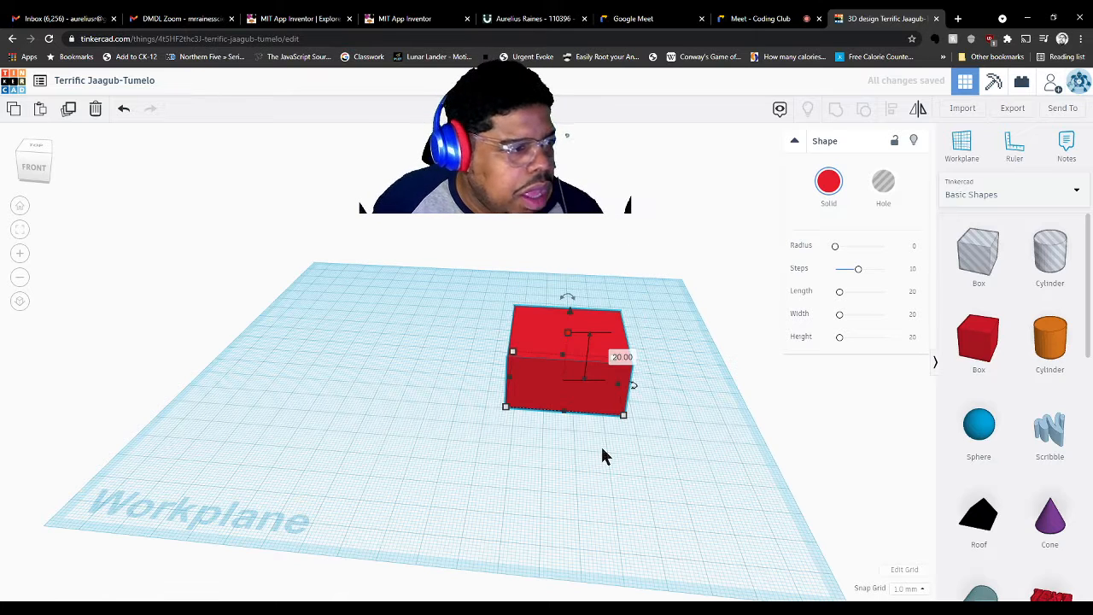
# Set the box's depth and width to 20 mm each
pyautogui.moveTo(563, 413)
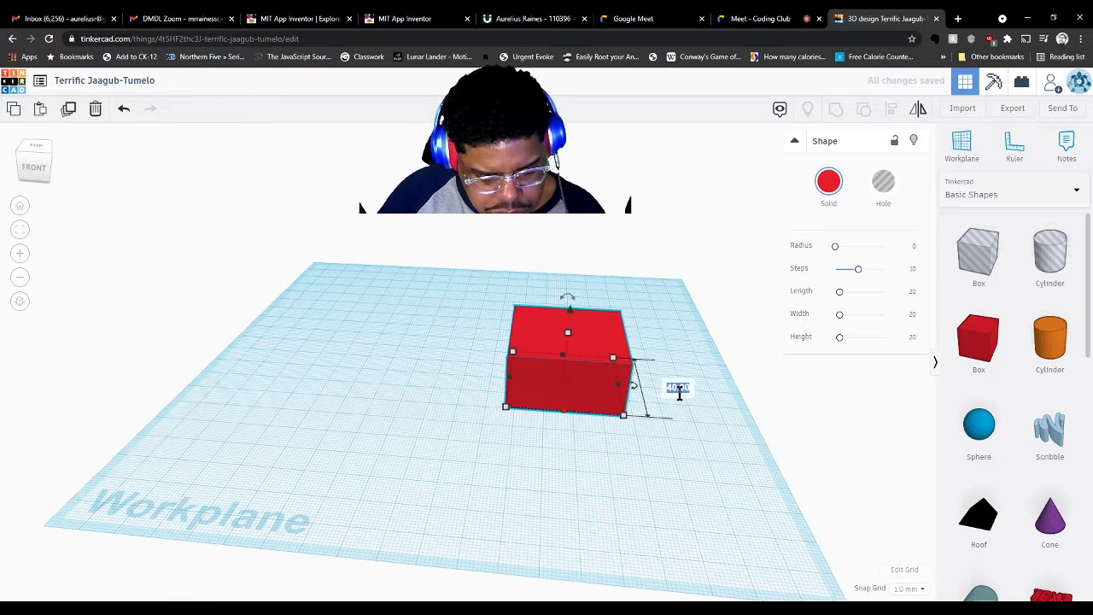
pyautogui.write('20')
pyautogui.press('Return')
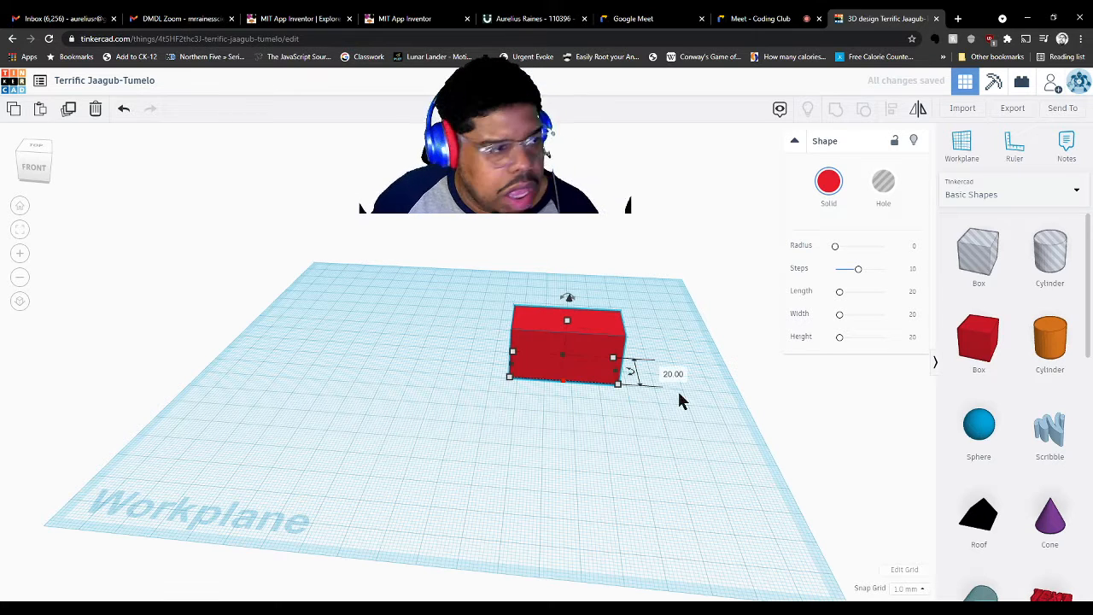
pyautogui.click(512, 365)
pyautogui.click(563, 411)
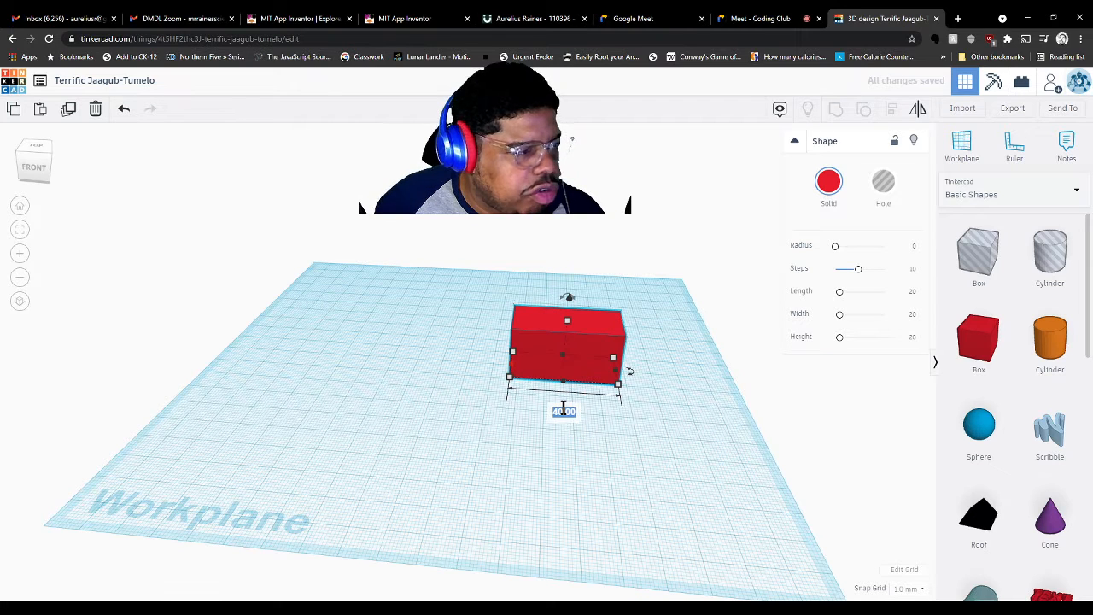
pyautogui.press('BackSpace')
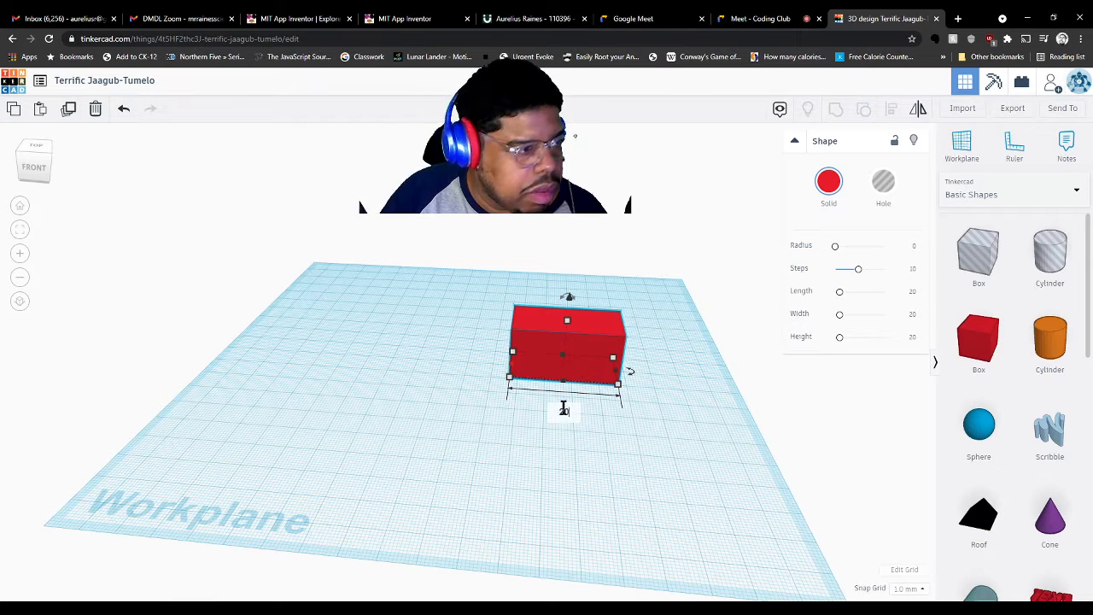
pyautogui.write('20')
pyautogui.press('Return')
# Deselect the box and undo the last two changes
pyautogui.click(430, 439)
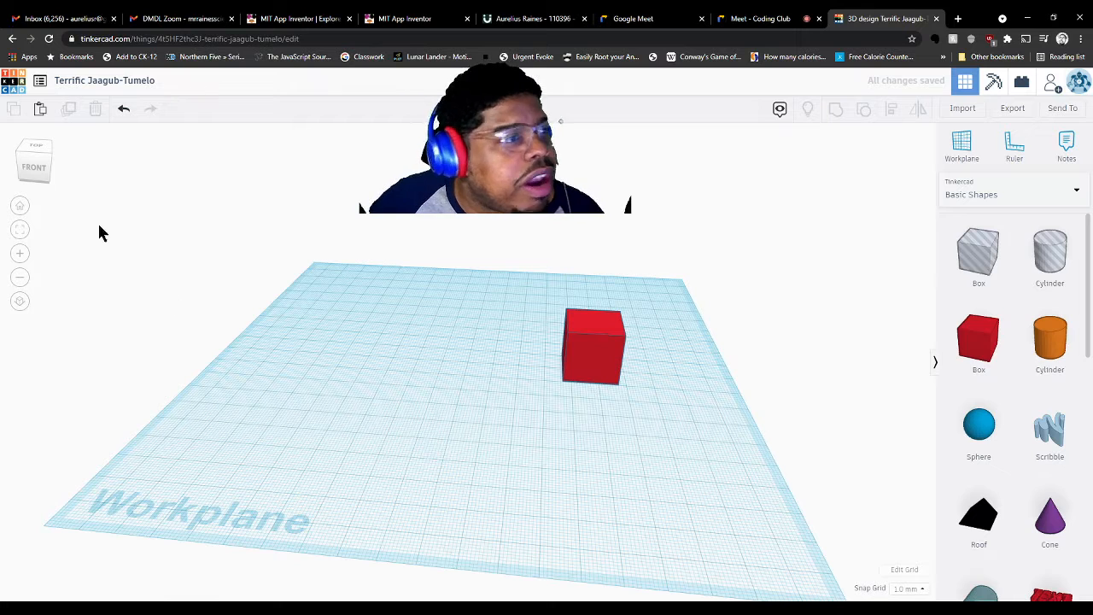
pyautogui.click(124, 111)
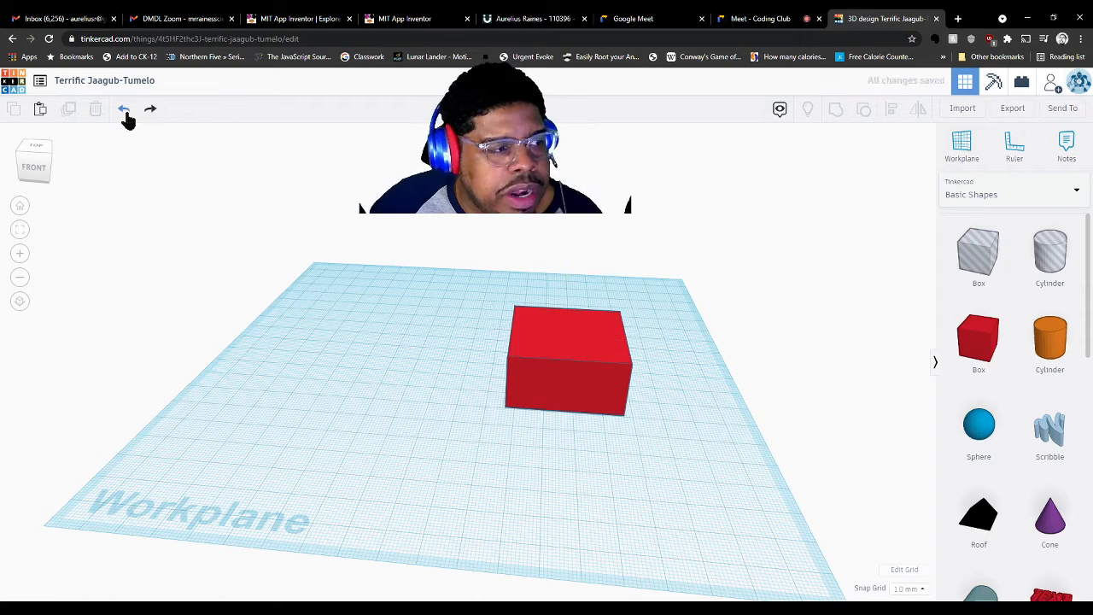
pyautogui.click(125, 116)
# Undo once more, then redo to bring the red cube back
pyautogui.click(125, 116)
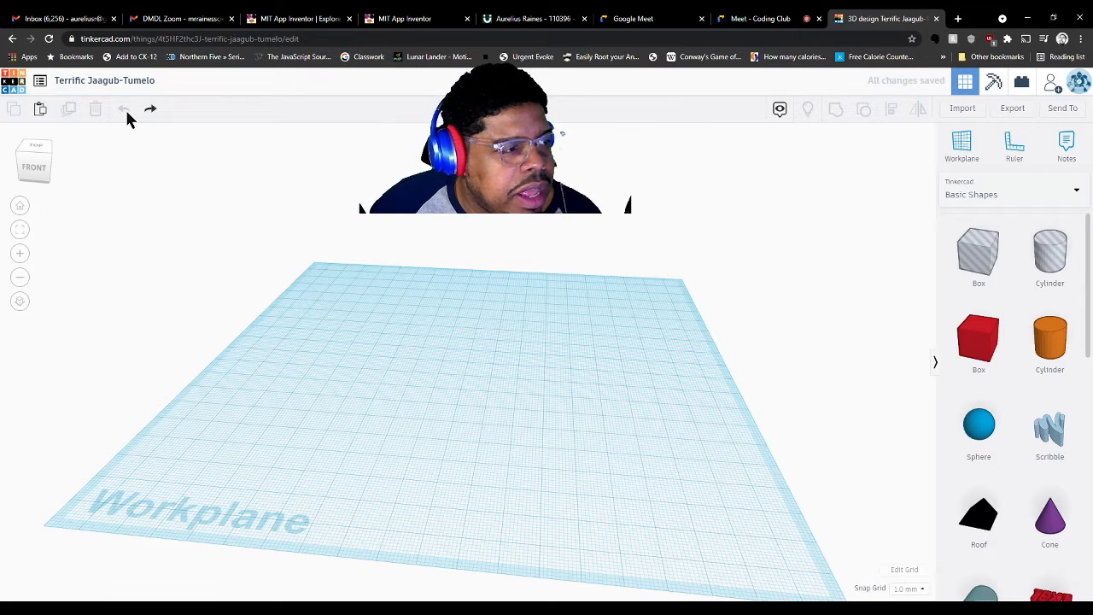
pyautogui.click(149, 112)
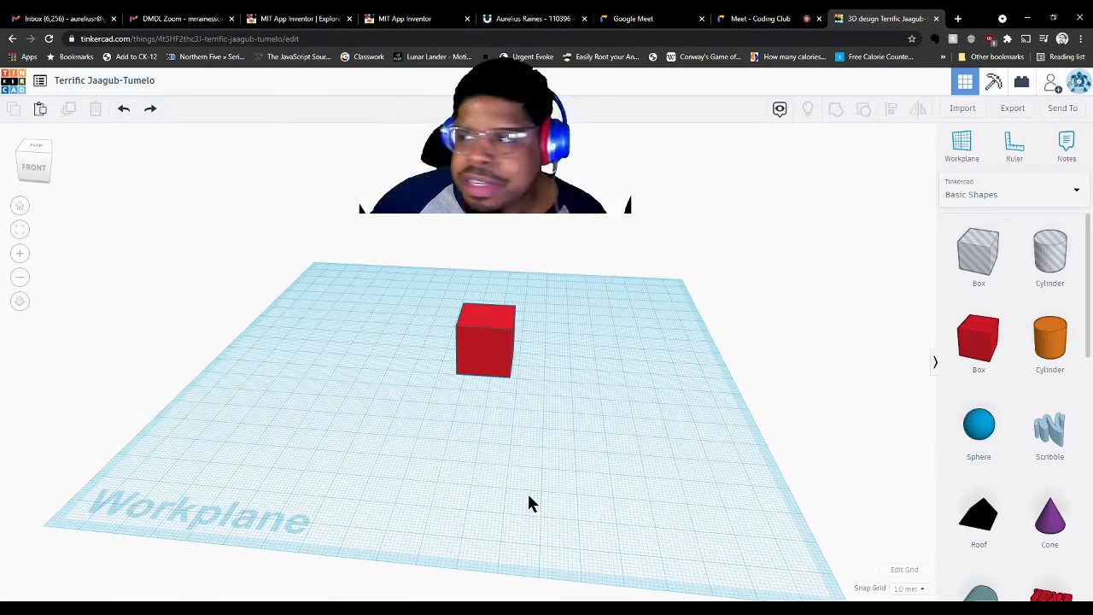
pyautogui.scroll(3, 528, 497)
pyautogui.scroll(-1, 518, 504)
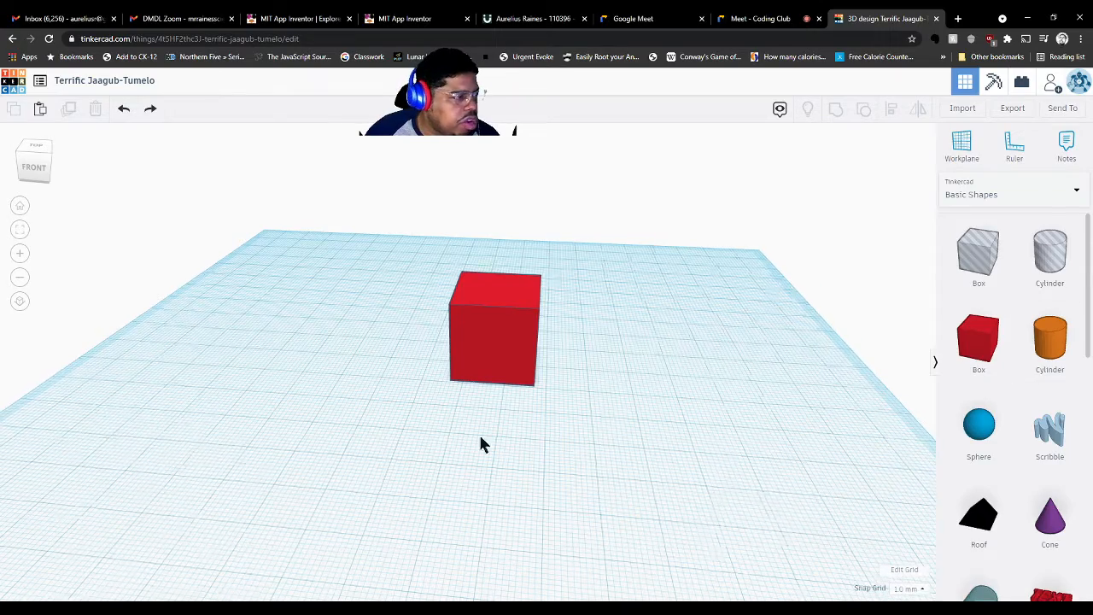
# Place a black Roof shape on the workplane in front of the red cube
pyautogui.moveTo(479, 435); pyautogui.dragTo(787, 464, button='right')
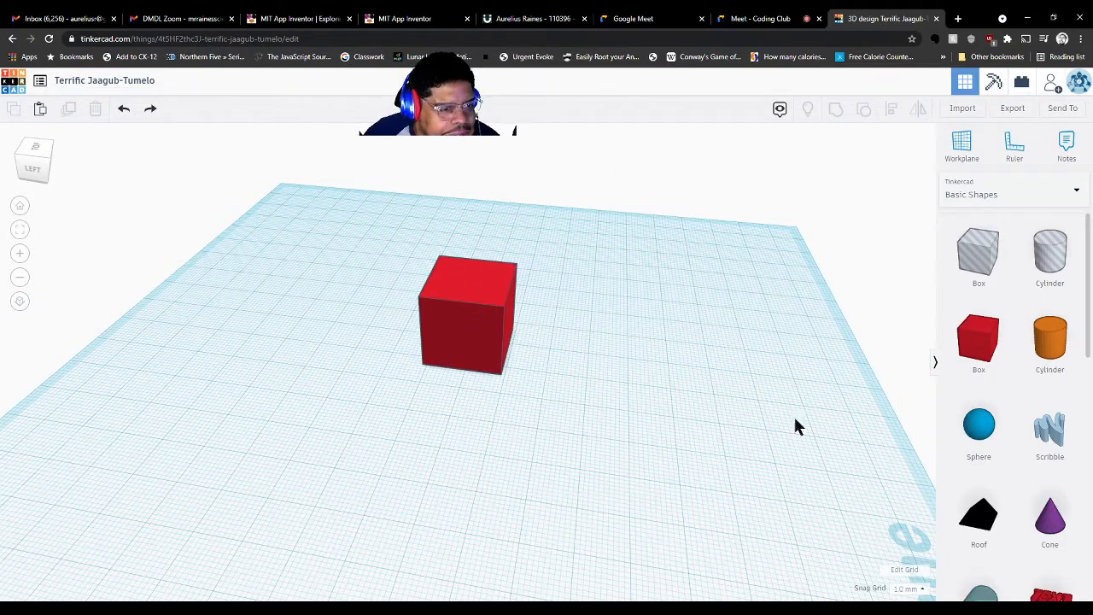
pyautogui.moveTo(795, 425); pyautogui.dragTo(764, 417, button='right')
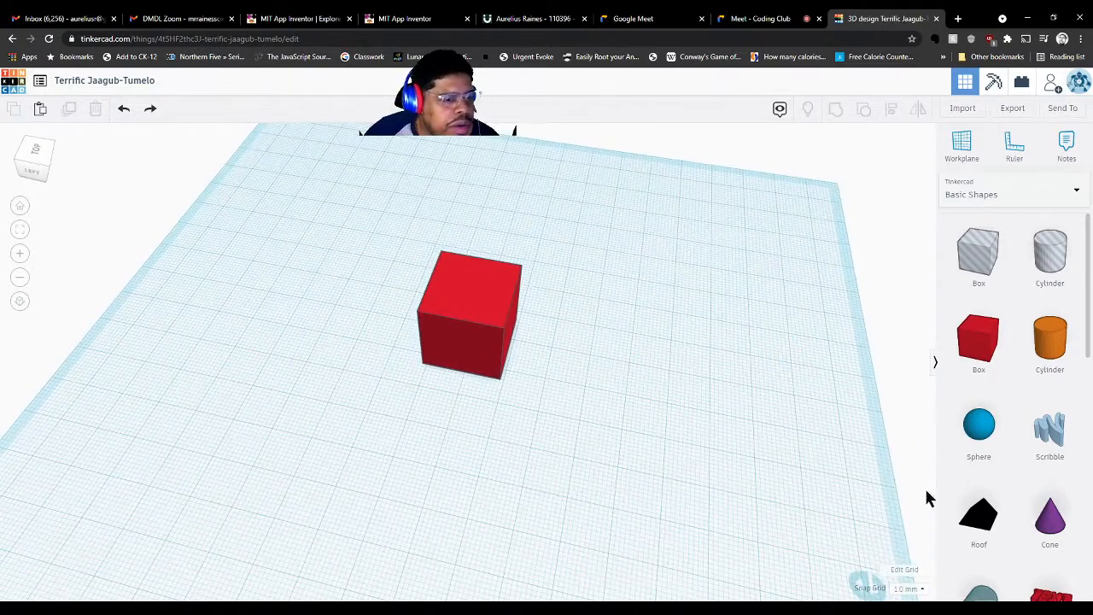
pyautogui.moveTo(970, 518); pyautogui.dragTo(584, 343)
pyautogui.moveTo(786, 478); pyautogui.dragTo(465, 401, button='right')
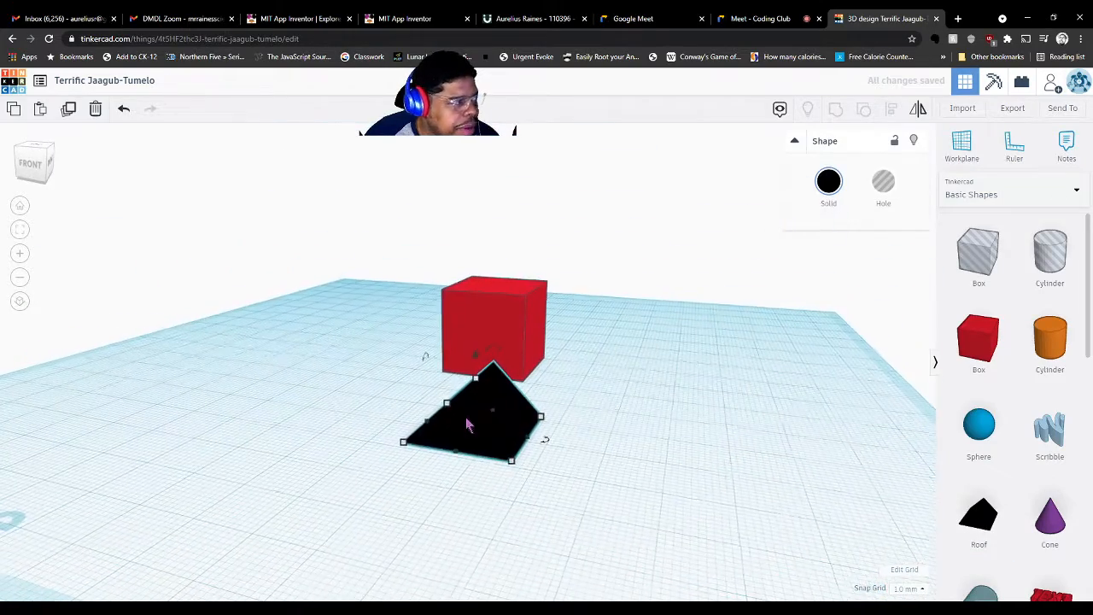
# Return to Home view, then orbit and zoom in on the roof and red cube
pyautogui.click(18, 207)
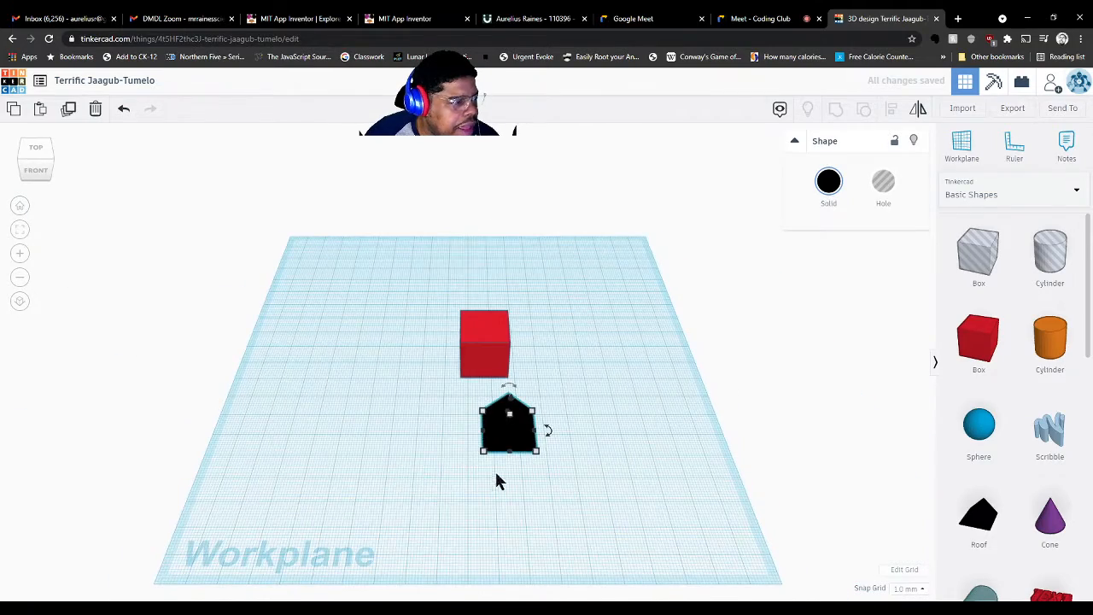
pyautogui.moveTo(499, 480); pyautogui.dragTo(481, 423, button='right')
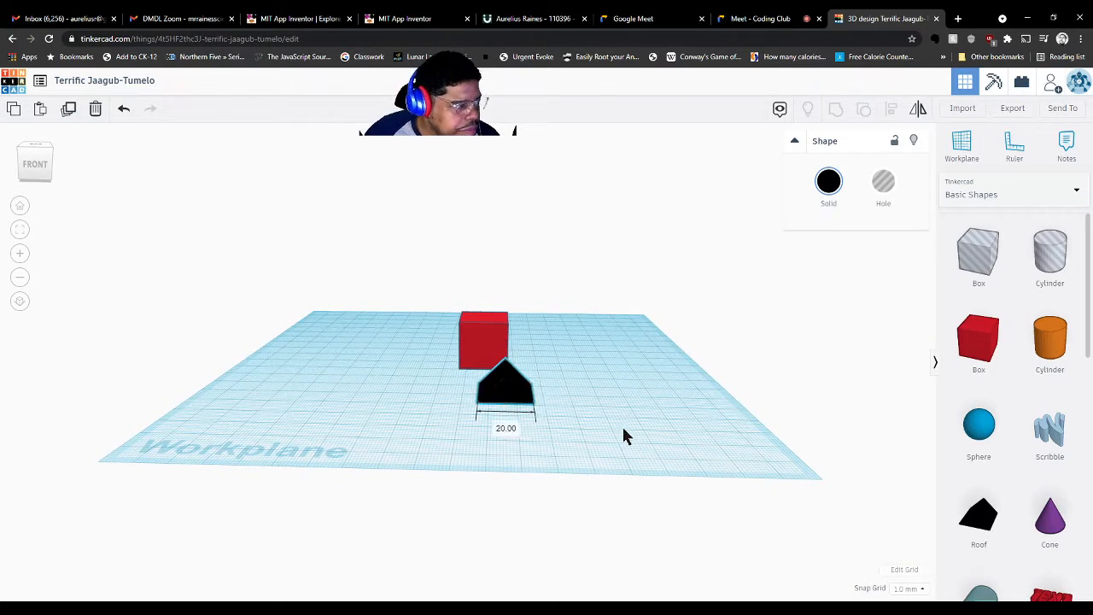
pyautogui.moveTo(622, 424)
pyautogui.mouseDown(button='right')
pyautogui.moveTo(663, 418)
pyautogui.moveTo(607, 415)
pyautogui.mouseUp(button='right')
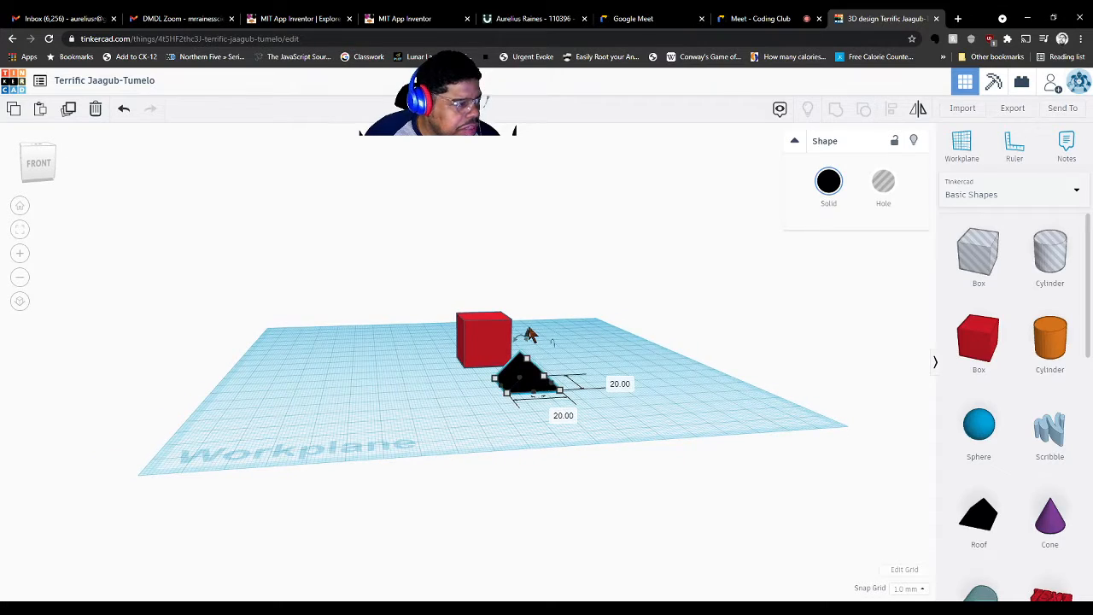
pyautogui.scroll(5, 527, 341)
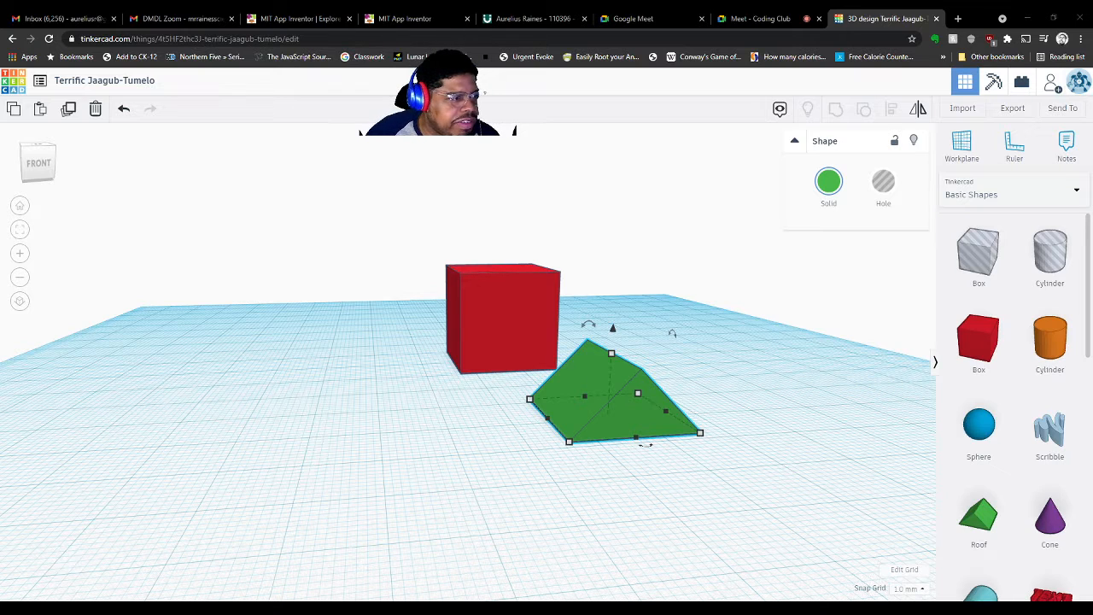
# Lift the green roof 26 mm off the workplane, try it on the cube, then shift it left
pyautogui.moveTo(612, 328); pyautogui.dragTo(573, 150)
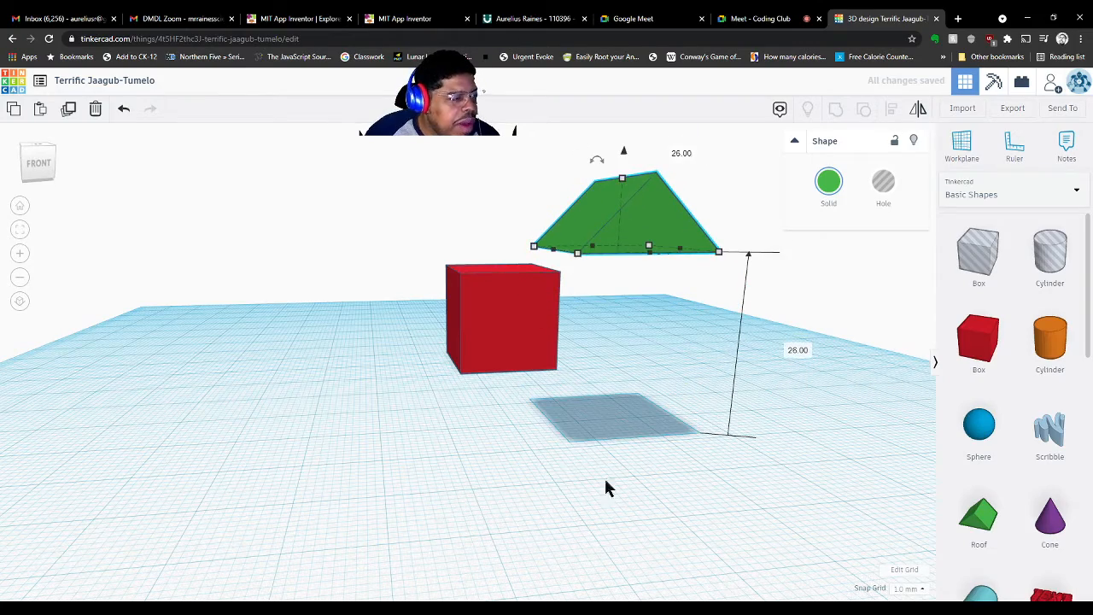
pyautogui.moveTo(676, 475); pyautogui.dragTo(225, 501, button='right')
pyautogui.moveTo(312, 484); pyautogui.dragTo(476, 333)
pyautogui.moveTo(266, 463); pyautogui.dragTo(454, 453, button='right')
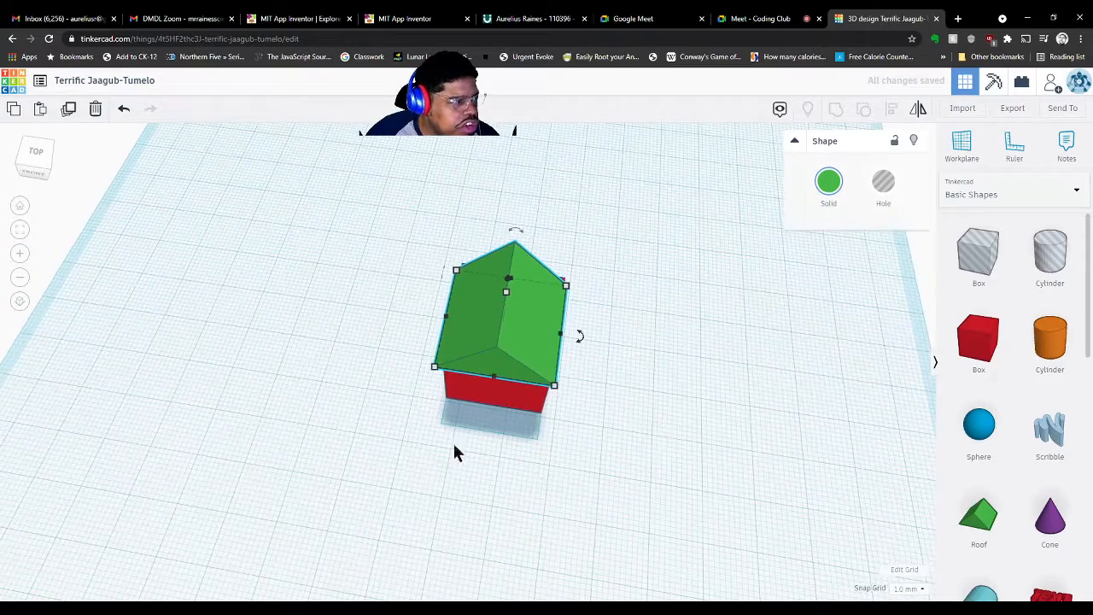
pyautogui.moveTo(553, 316); pyautogui.dragTo(388, 292)
pyautogui.moveTo(706, 484); pyautogui.dragTo(785, 470, button='right')
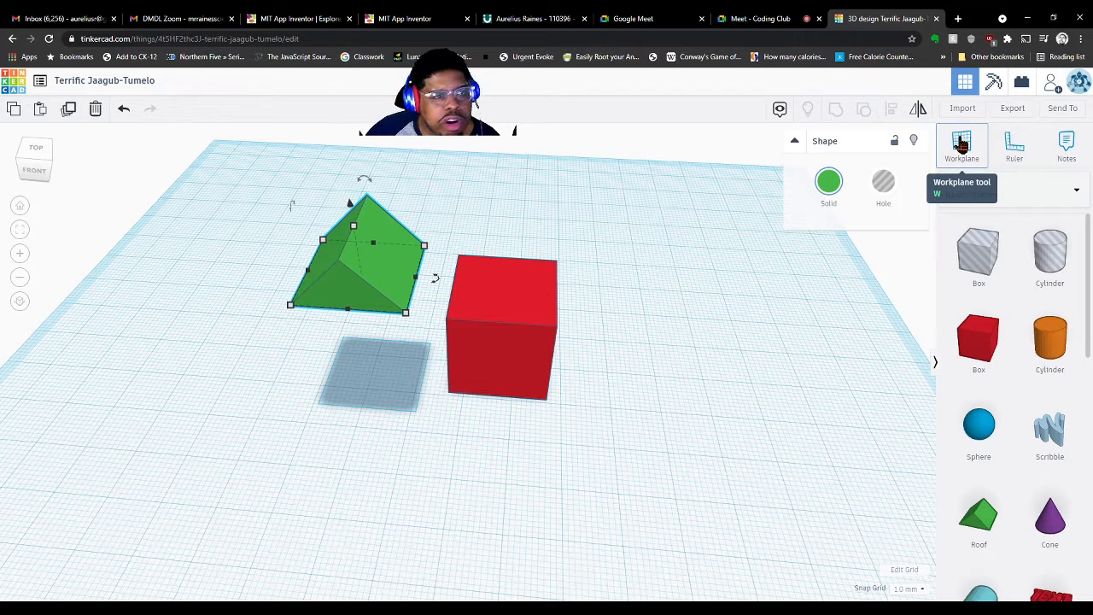
# Set a workplane on the red cube's top face and drop the roof onto it with D
pyautogui.click(961, 145)
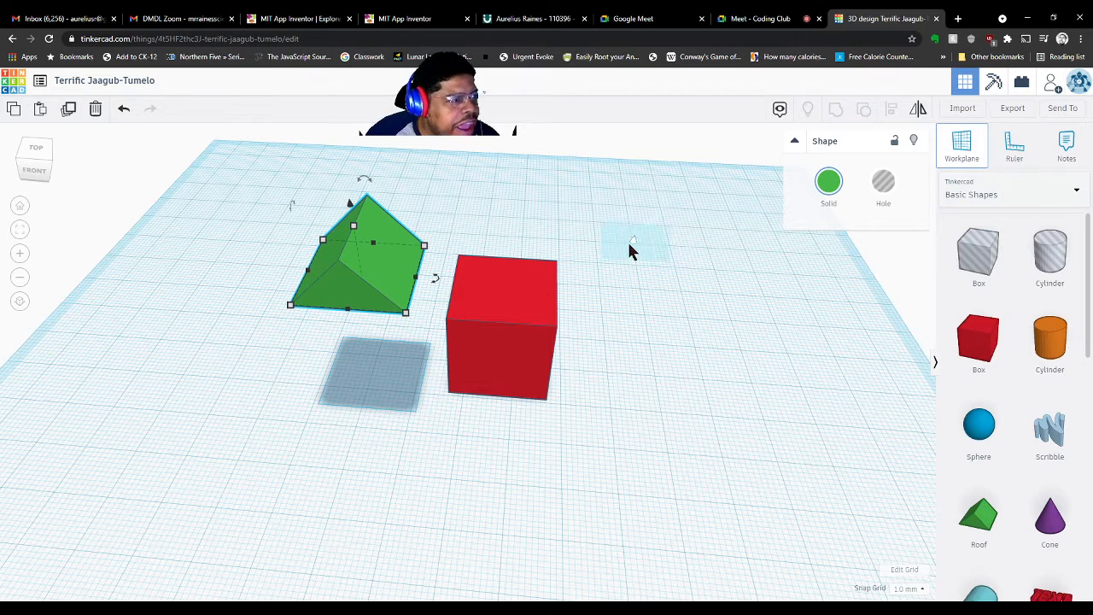
pyautogui.click(505, 286)
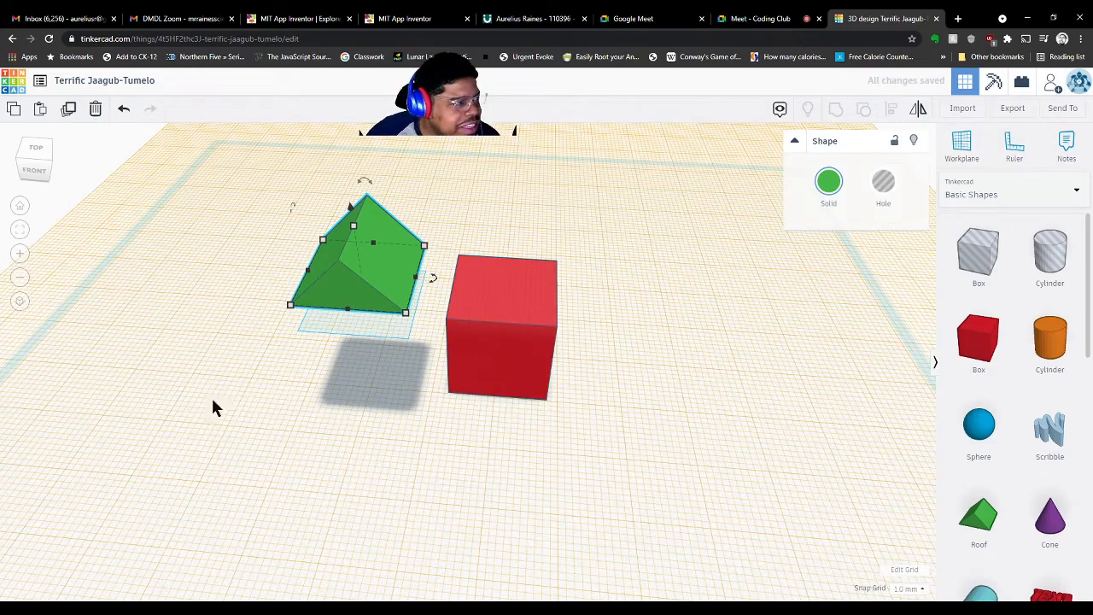
pyautogui.moveTo(270, 431); pyautogui.dragTo(310, 369, button='right')
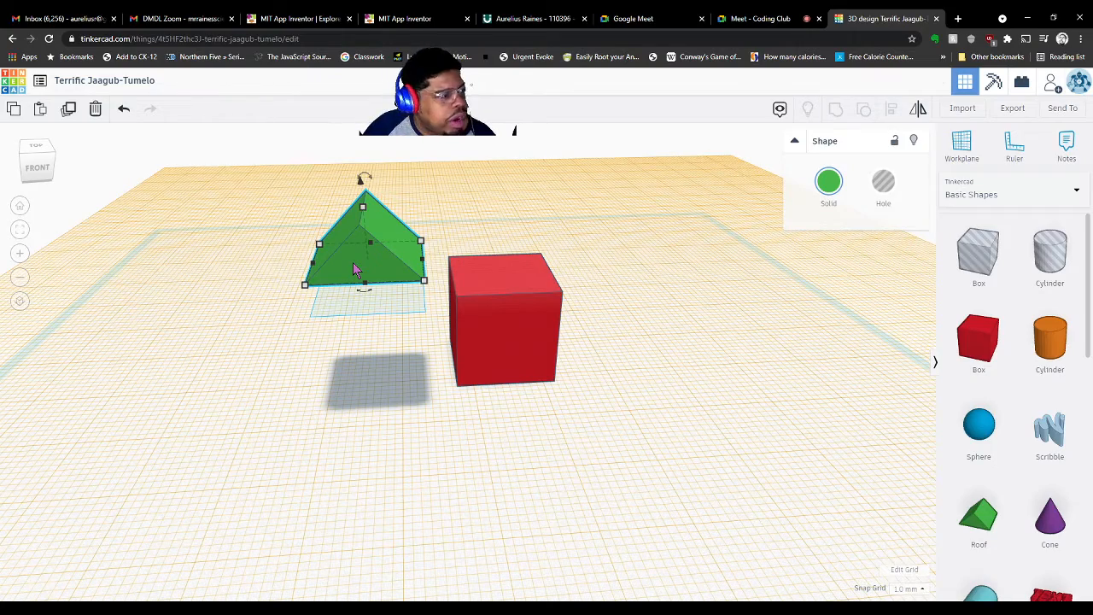
pyautogui.press('d')
pyautogui.moveTo(472, 360); pyautogui.dragTo(467, 423, button='right')
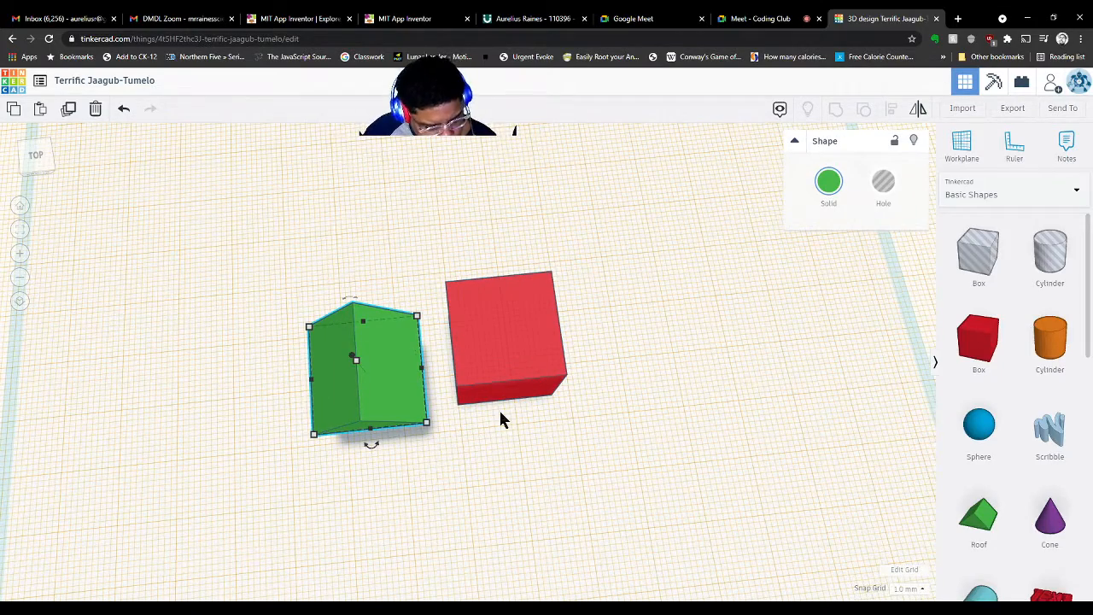
# Select the roof and red box and centre-align them on both axes
pyautogui.click(364, 393)
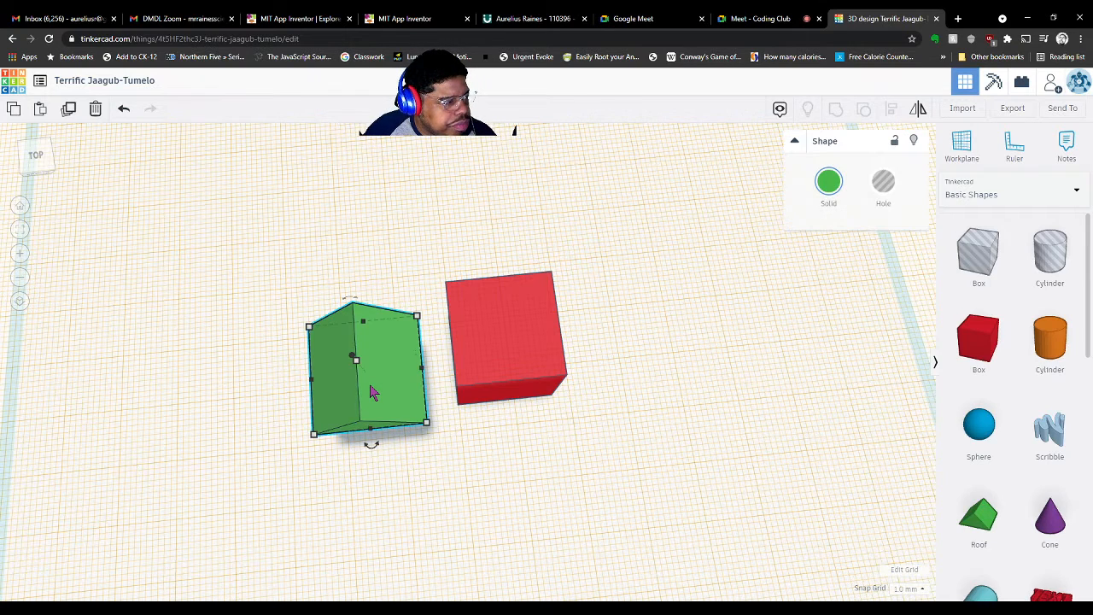
pyautogui.keyDown('shift'); pyautogui.click(491, 333); pyautogui.keyUp('shift')
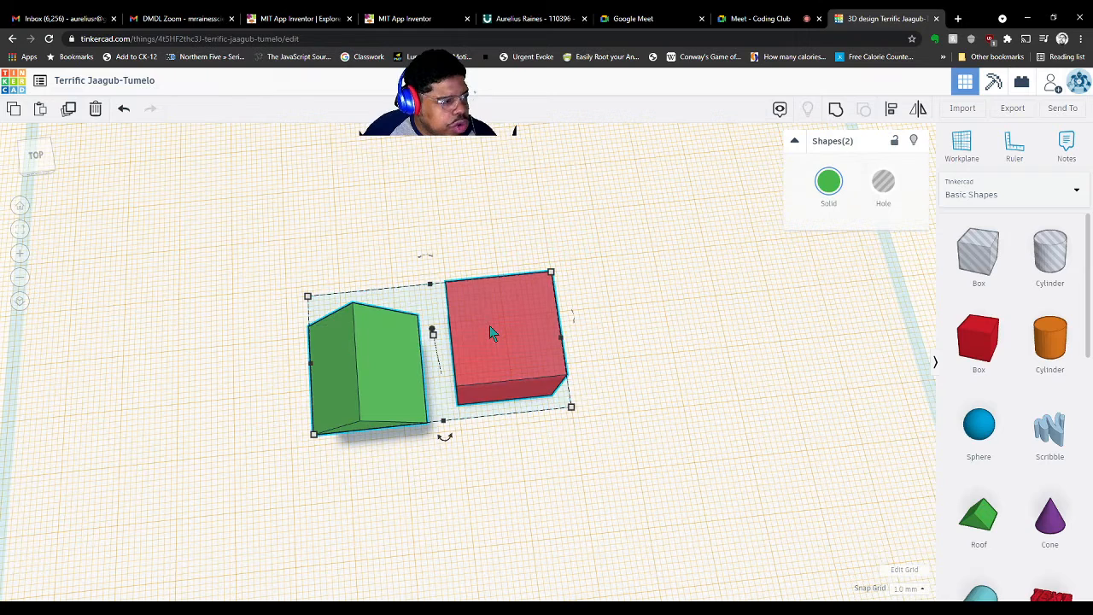
pyautogui.click(888, 117)
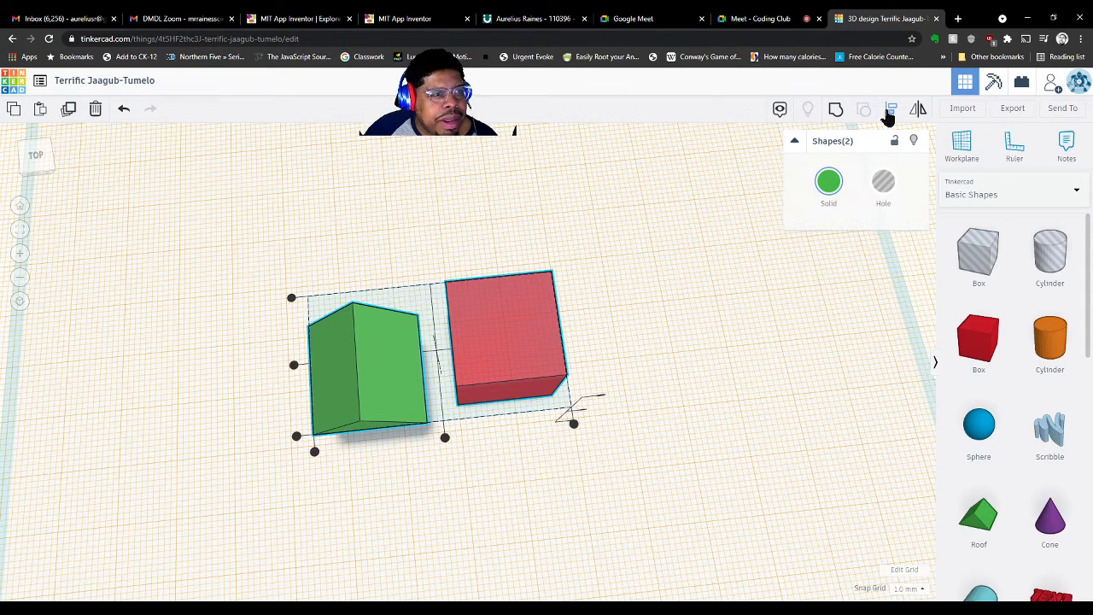
pyautogui.click(445, 439)
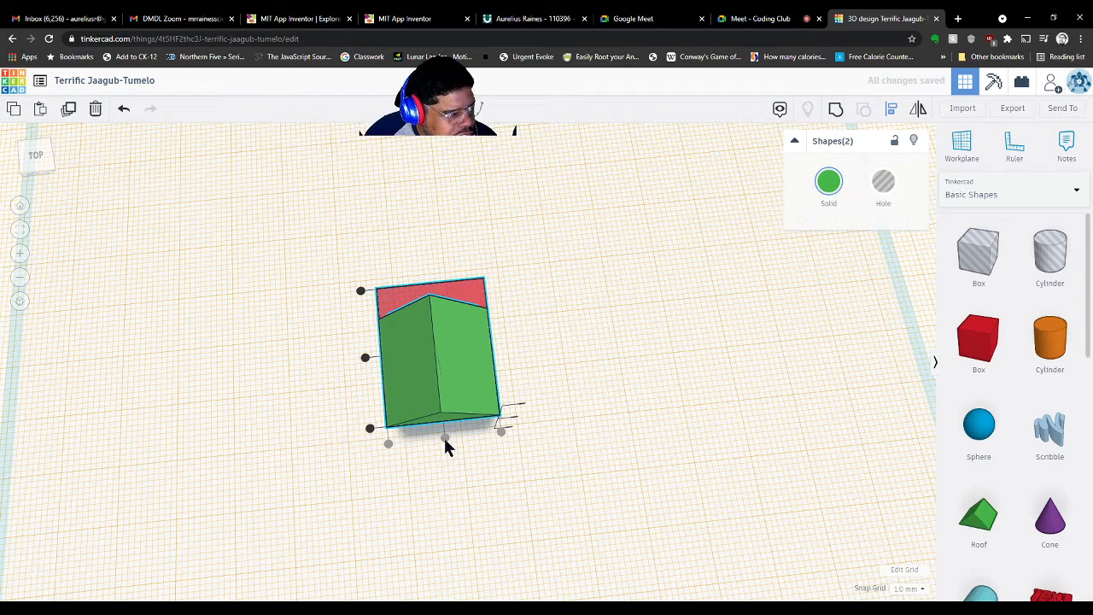
pyautogui.moveTo(621, 499); pyautogui.dragTo(561, 523, button='right')
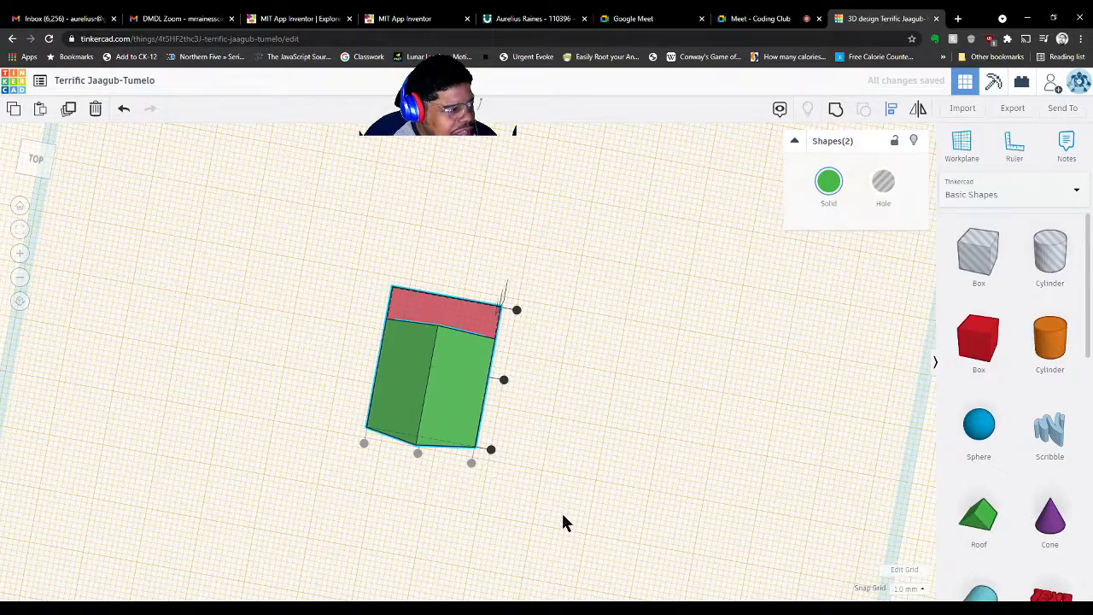
pyautogui.click(506, 379)
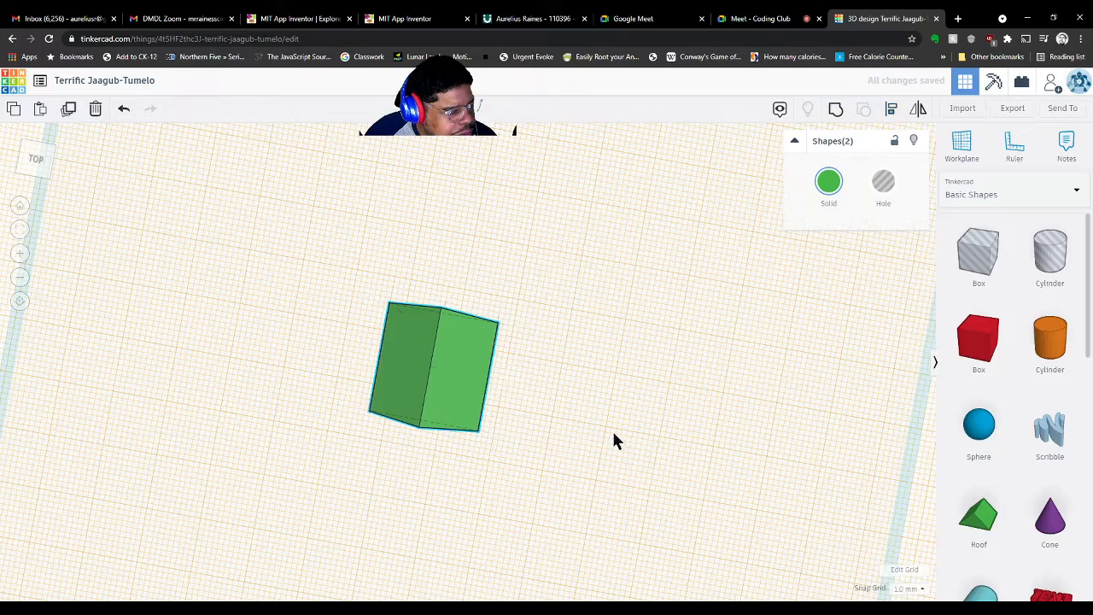
pyautogui.moveTo(627, 497); pyautogui.dragTo(904, 255, button='right')
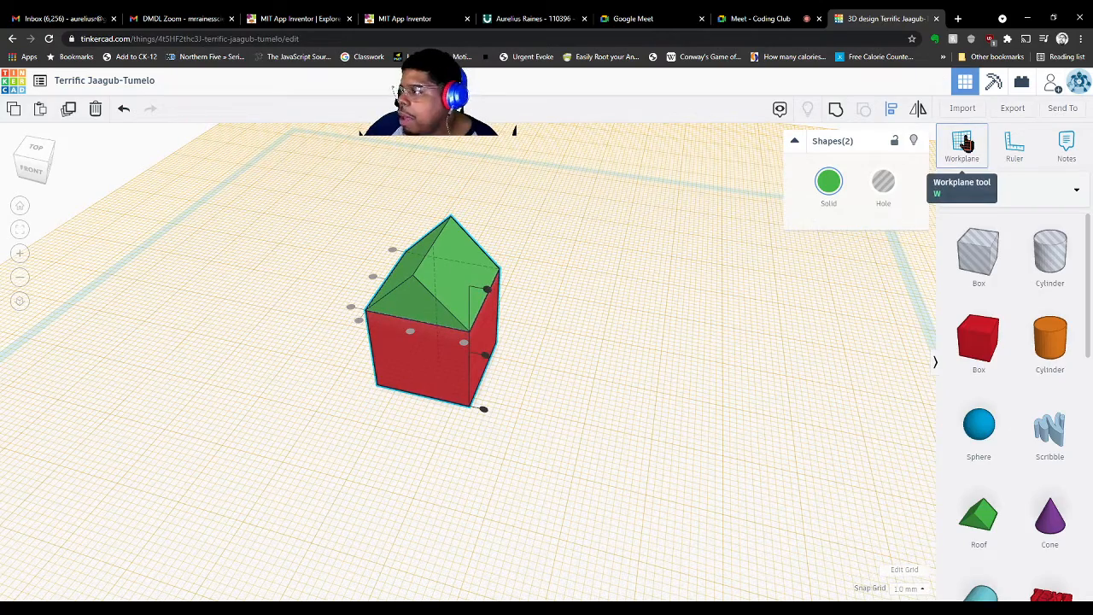
# Place a new workplane under the house, view it from the front, and deselect
pyautogui.click(764, 309)
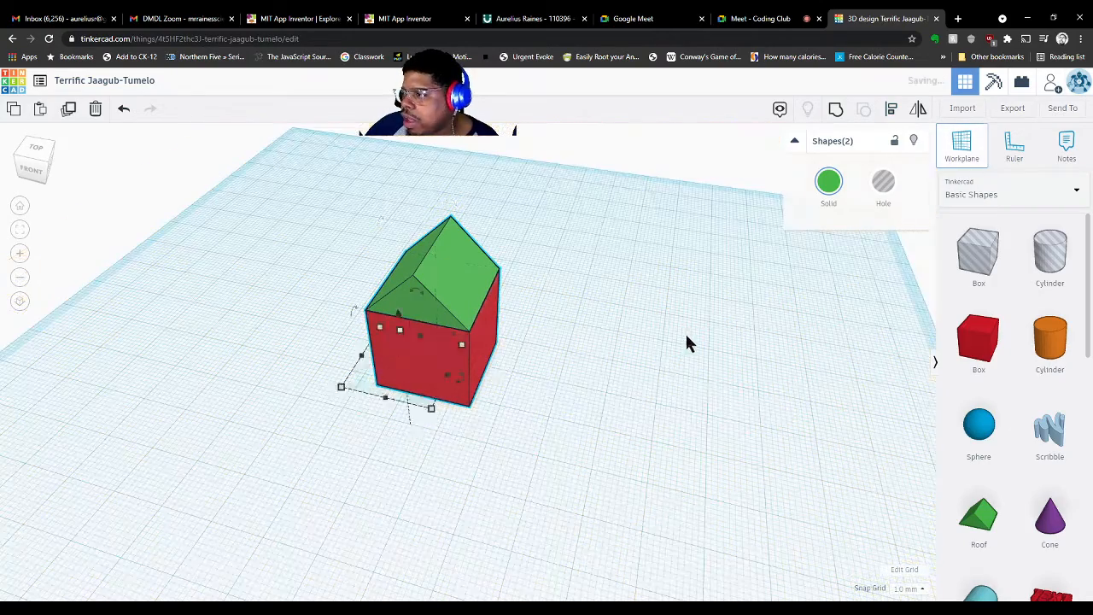
pyautogui.moveTo(526, 443); pyautogui.dragTo(715, 394, button='right')
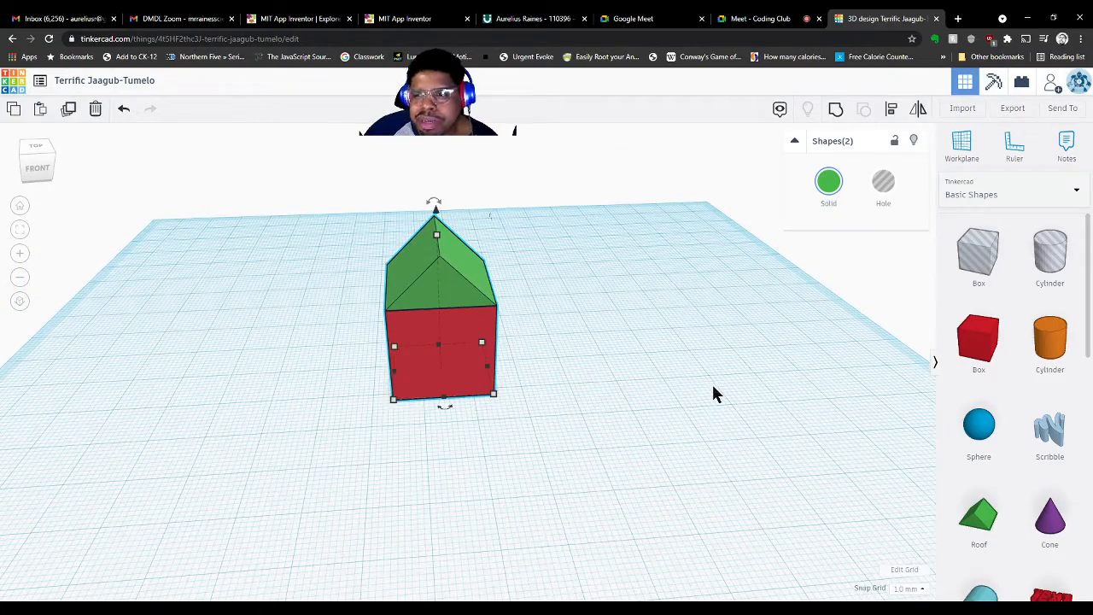
pyautogui.scroll(-5, 714, 386)
pyautogui.scroll(5, 714, 385)
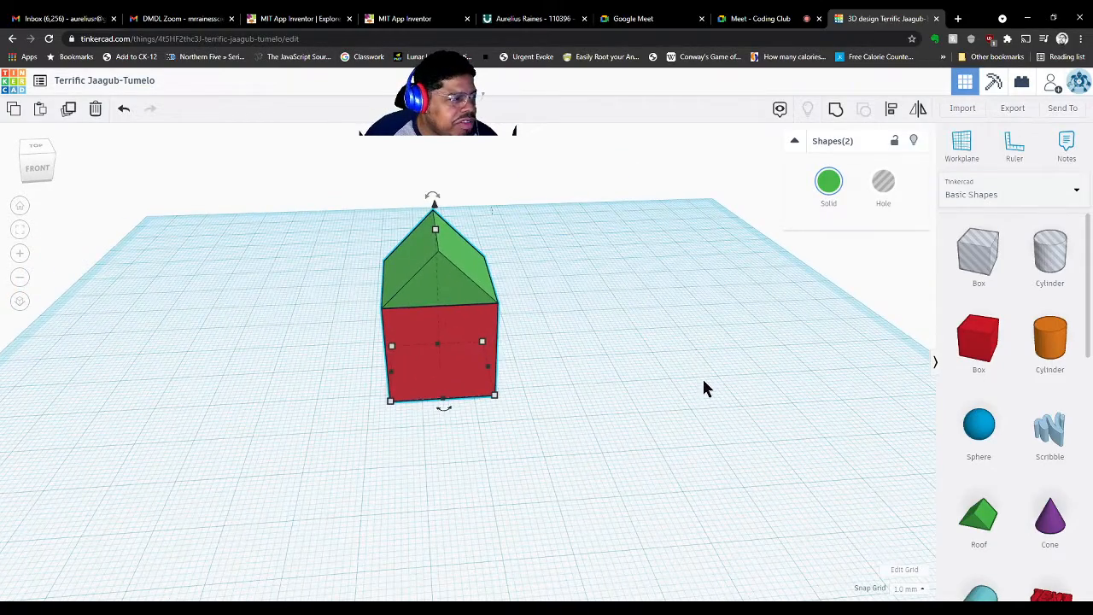
pyautogui.click(575, 374)
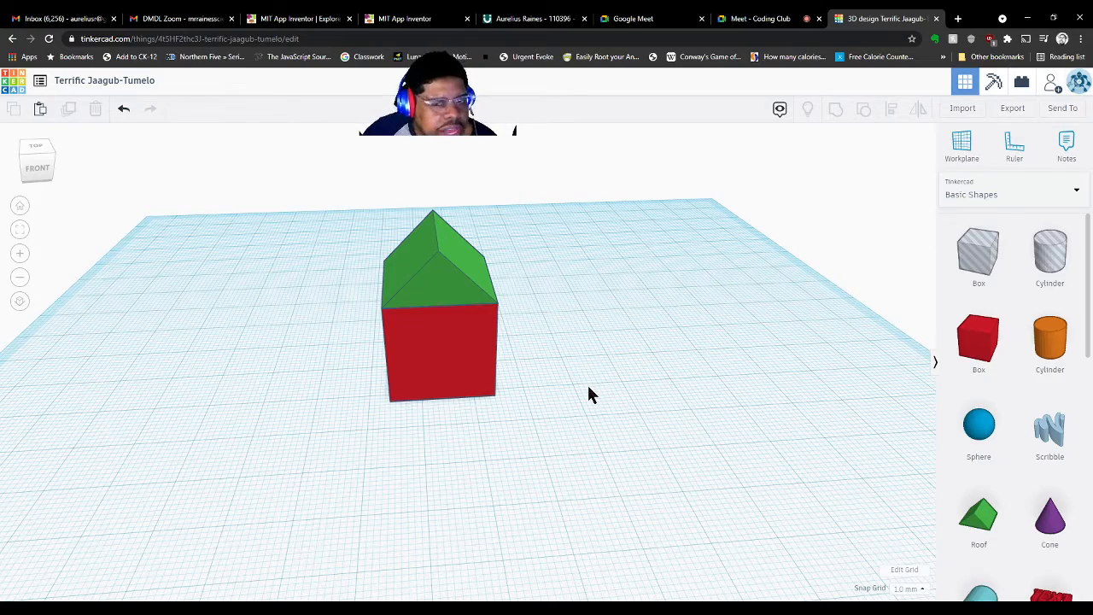
# Drop a Box hole onto the workplane beside the red house
pyautogui.moveTo(709, 392); pyautogui.dragTo(883, 321, button='right')
pyautogui.moveTo(999, 256); pyautogui.dragTo(664, 385)
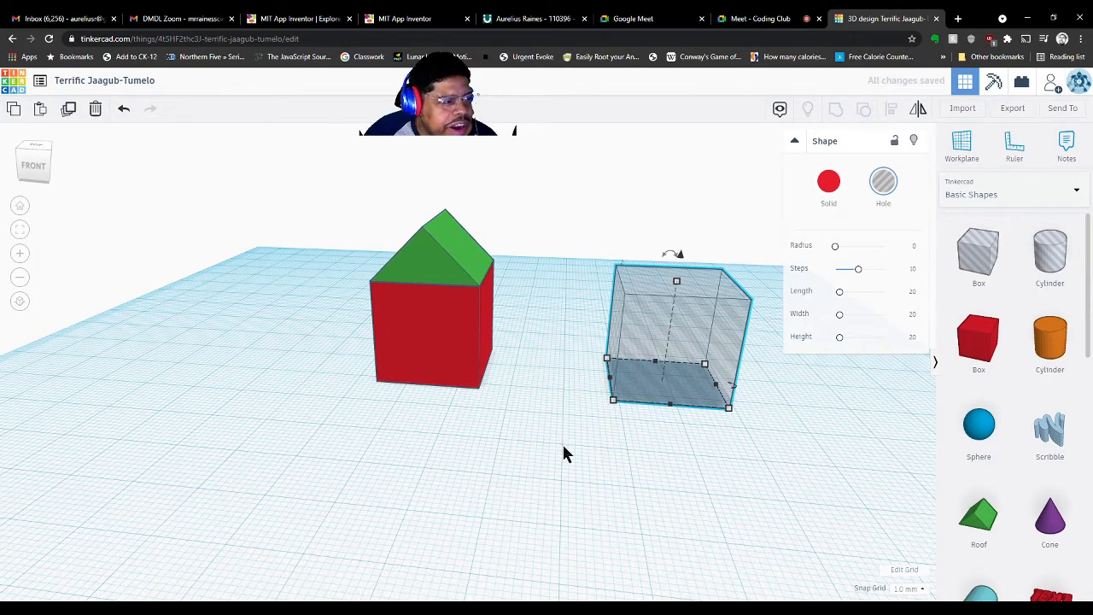
pyautogui.moveTo(589, 453); pyautogui.dragTo(645, 449, button='right')
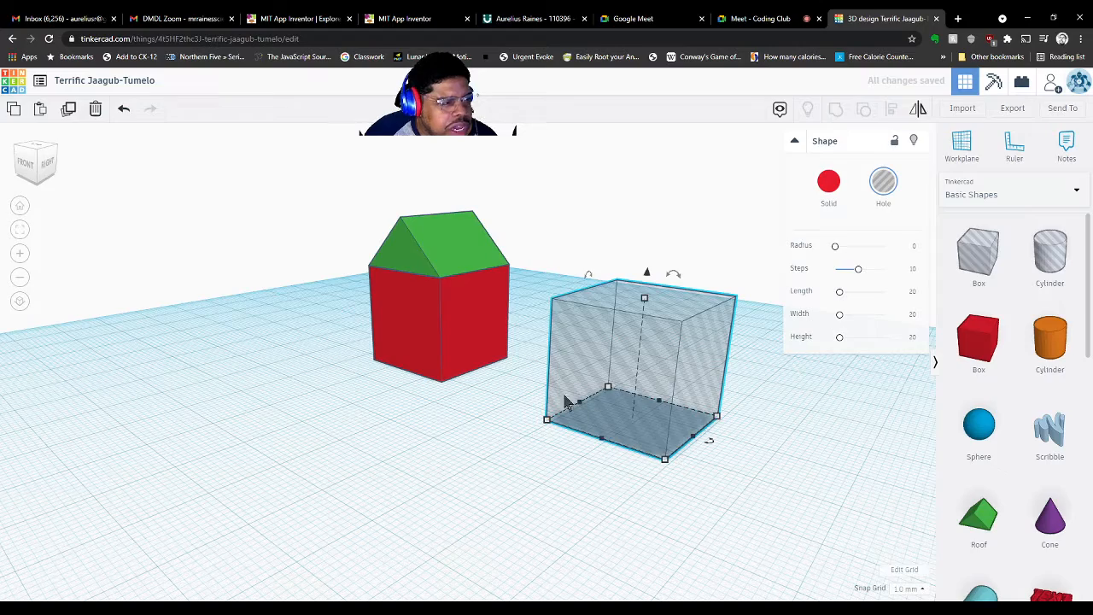
pyautogui.moveTo(720, 407); pyautogui.dragTo(925, 421, button='right')
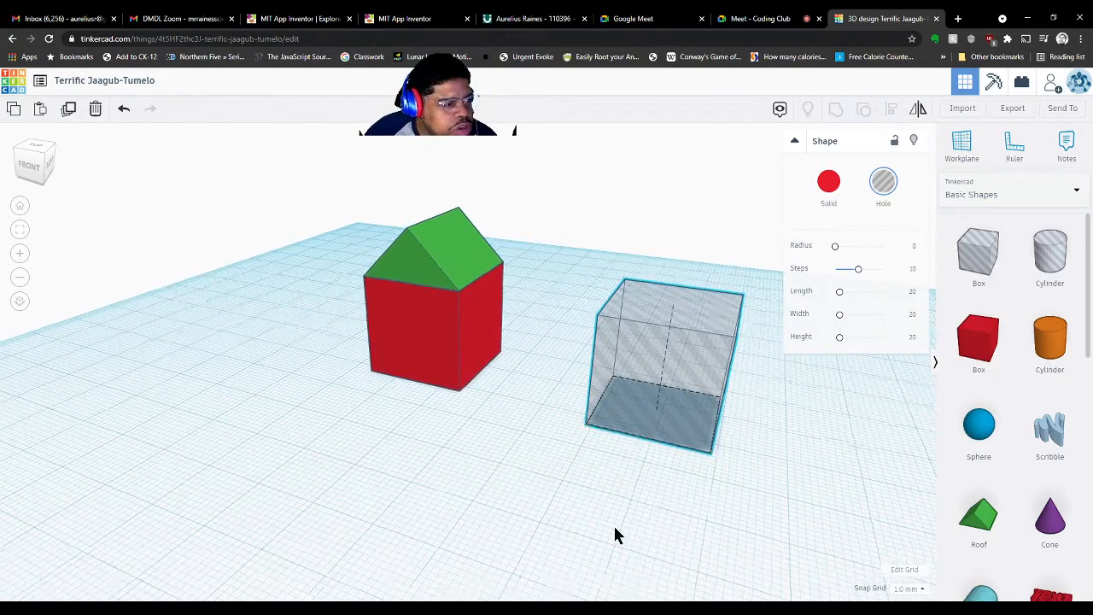
pyautogui.moveTo(613, 524); pyautogui.dragTo(645, 485, button='right')
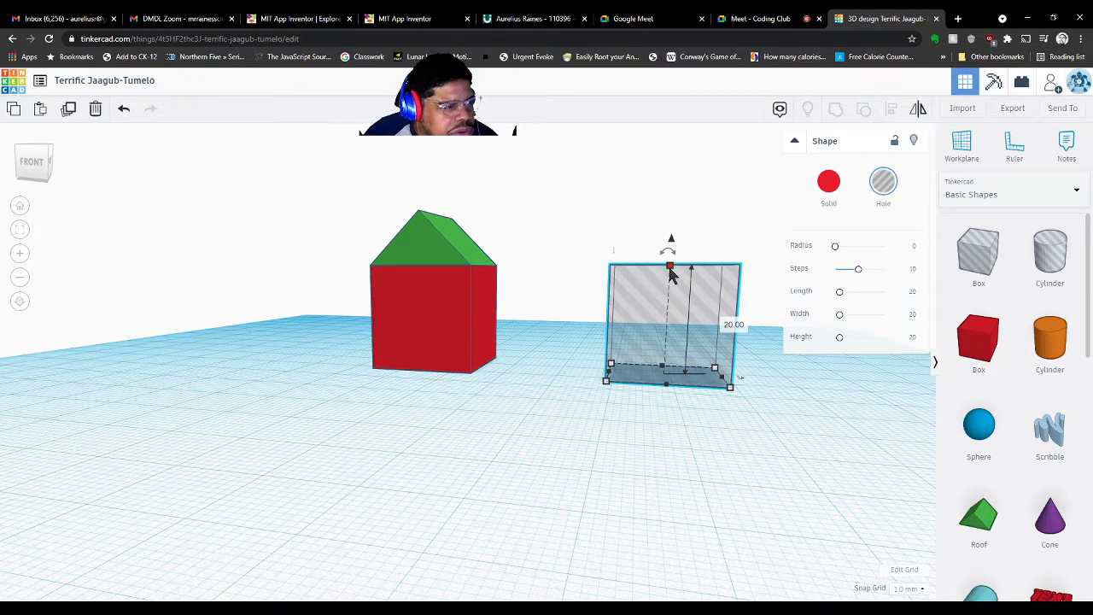
# Resize the hole box to 9 × 7 × 7 and move it to the house's front-left corner
pyautogui.moveTo(669, 269); pyautogui.dragTo(668, 345)
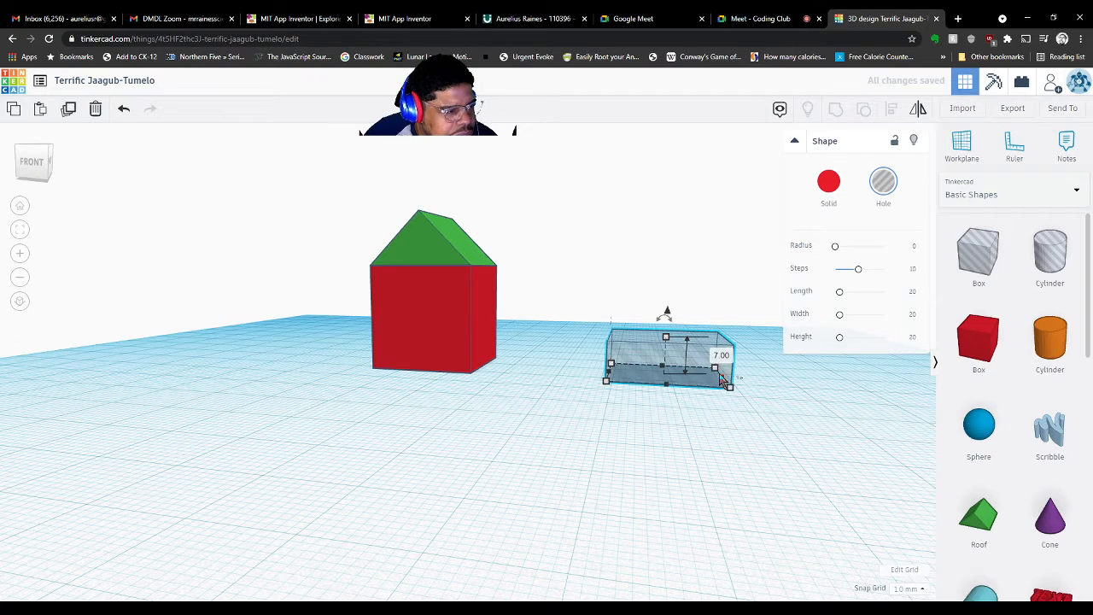
pyautogui.moveTo(723, 384); pyautogui.dragTo(644, 386)
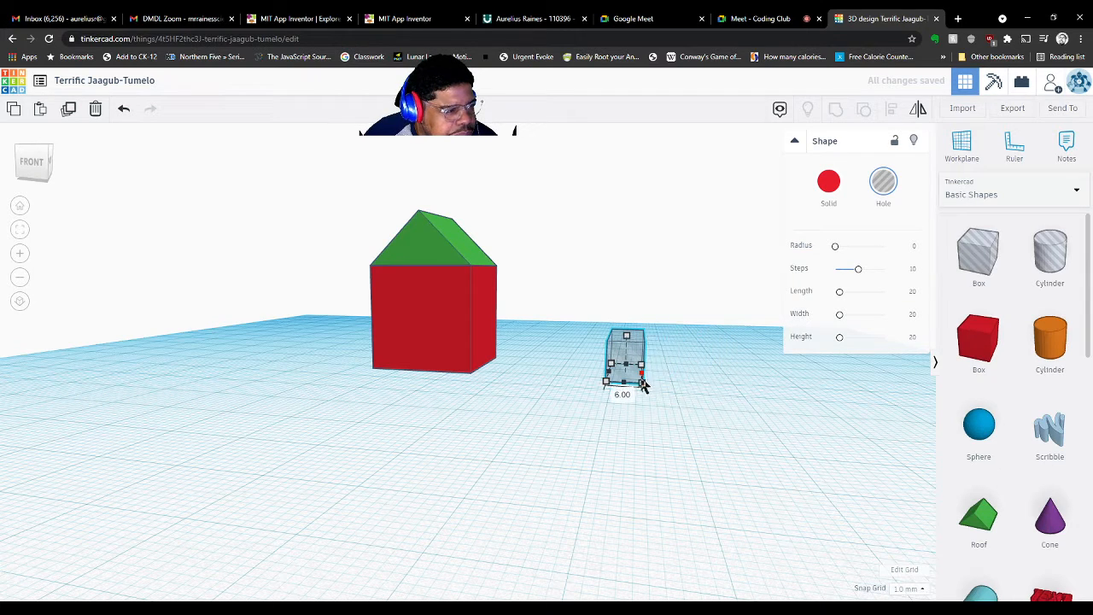
pyautogui.moveTo(659, 402); pyautogui.dragTo(487, 407, button='right')
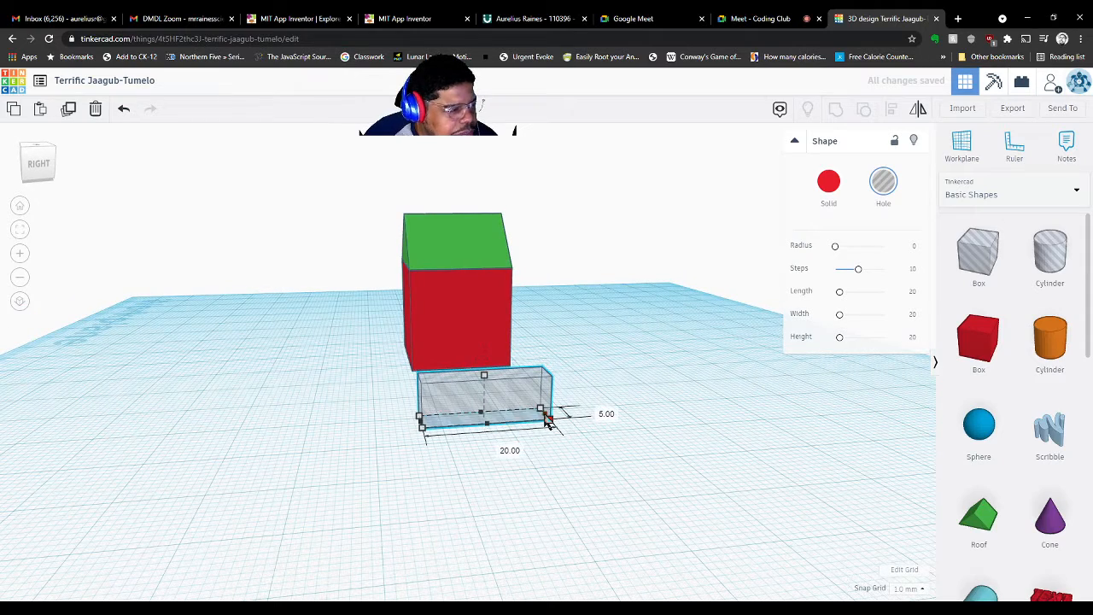
pyautogui.moveTo(547, 418); pyautogui.dragTo(482, 431)
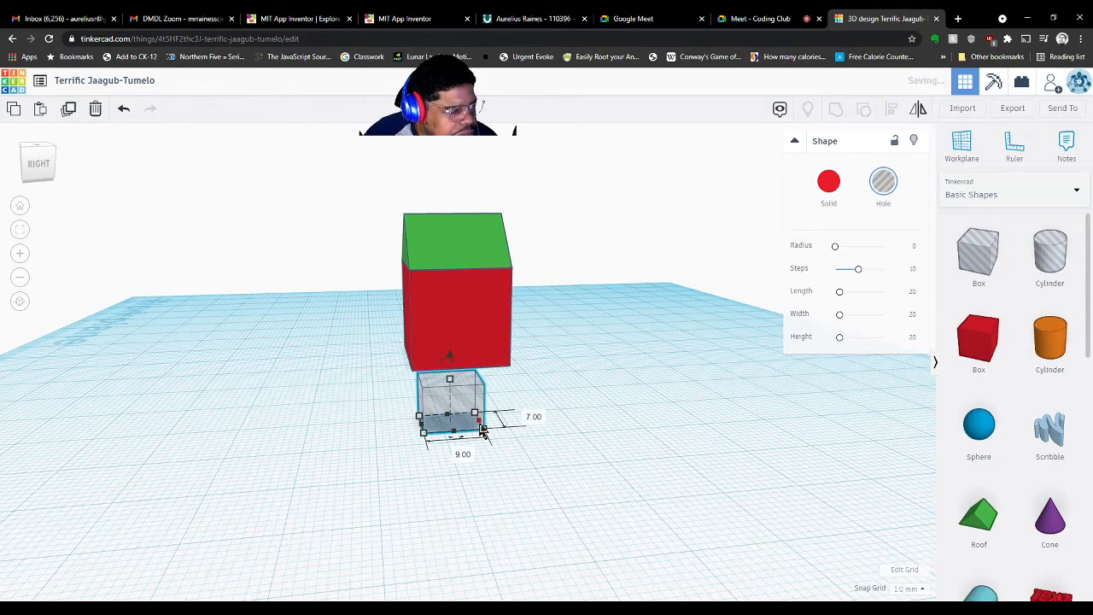
pyautogui.moveTo(400, 473); pyautogui.dragTo(600, 401, button='right')
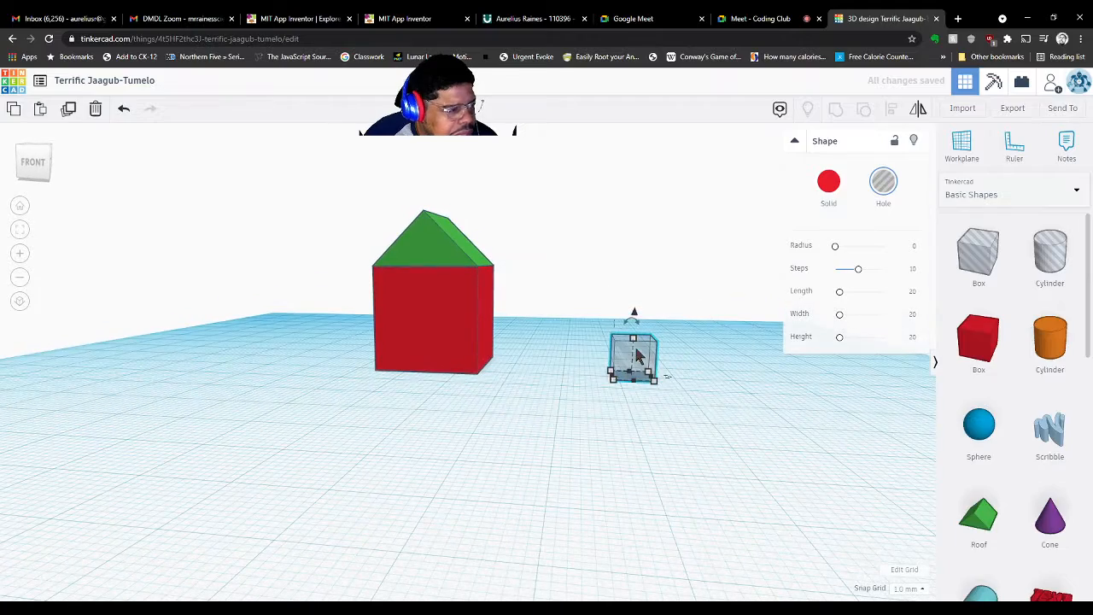
pyautogui.moveTo(636, 350); pyautogui.dragTo(393, 368)
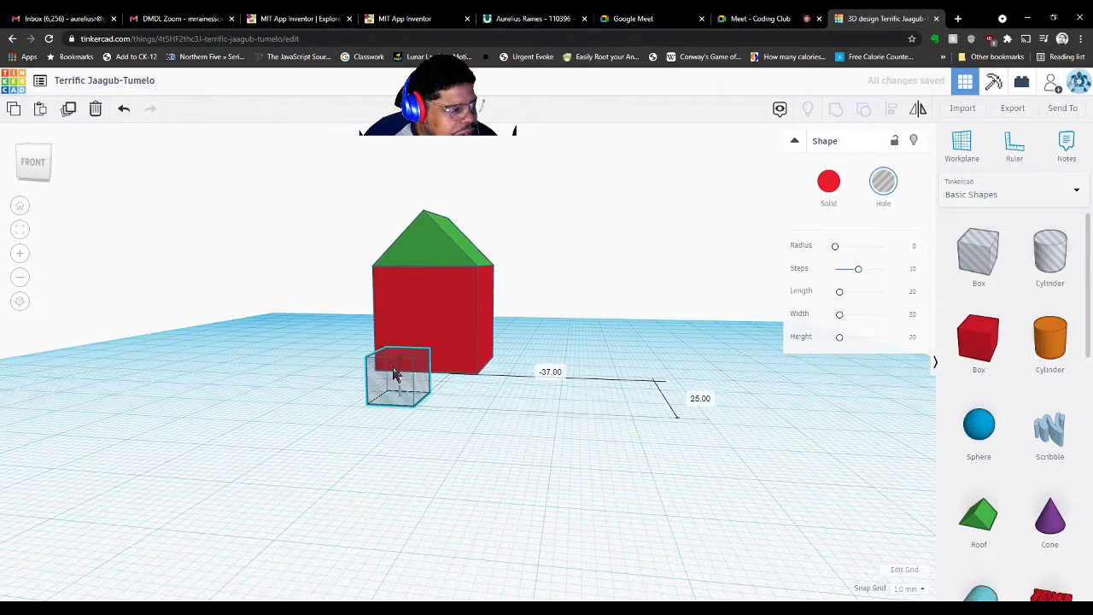
# Push the hole box against the centre bottom of the house's front wall, then deselect it
pyautogui.moveTo(548, 408); pyautogui.dragTo(570, 399, button='right')
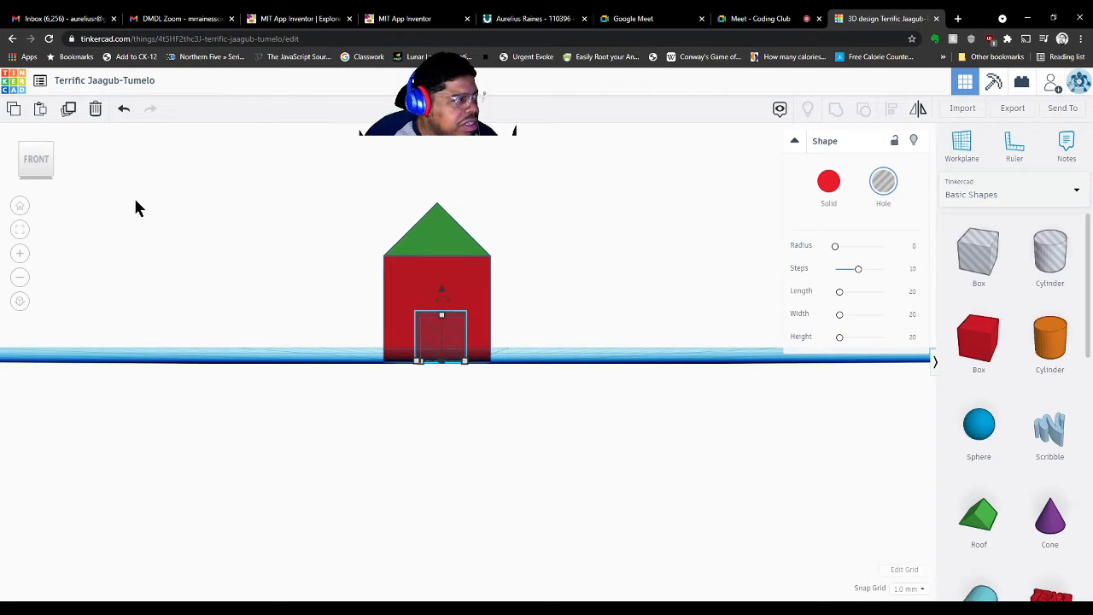
pyautogui.click(39, 165)
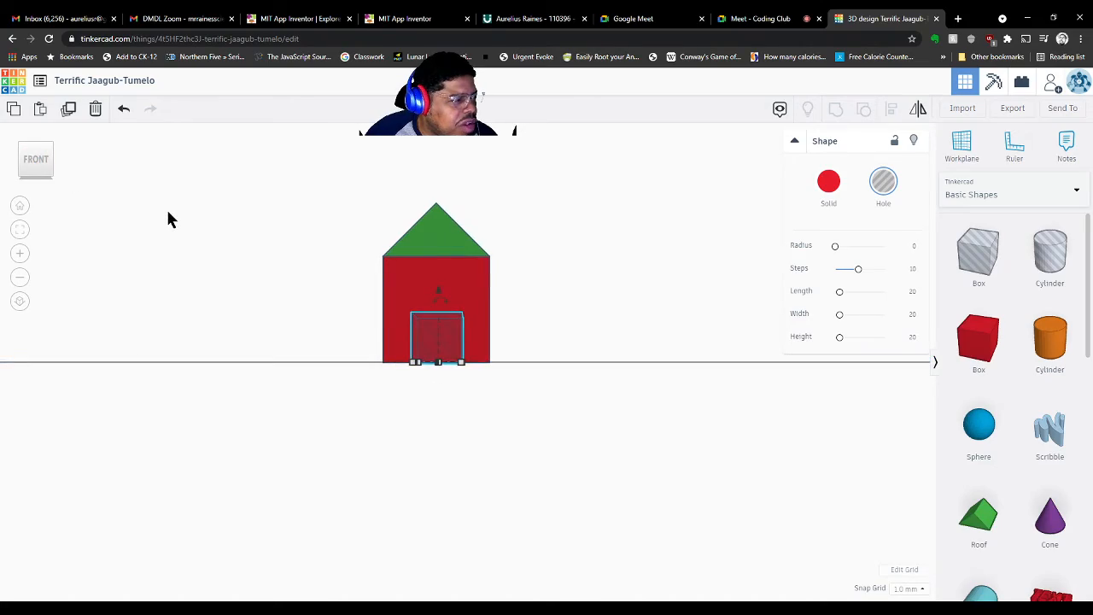
pyautogui.moveTo(168, 219); pyautogui.dragTo(176, 327, button='right')
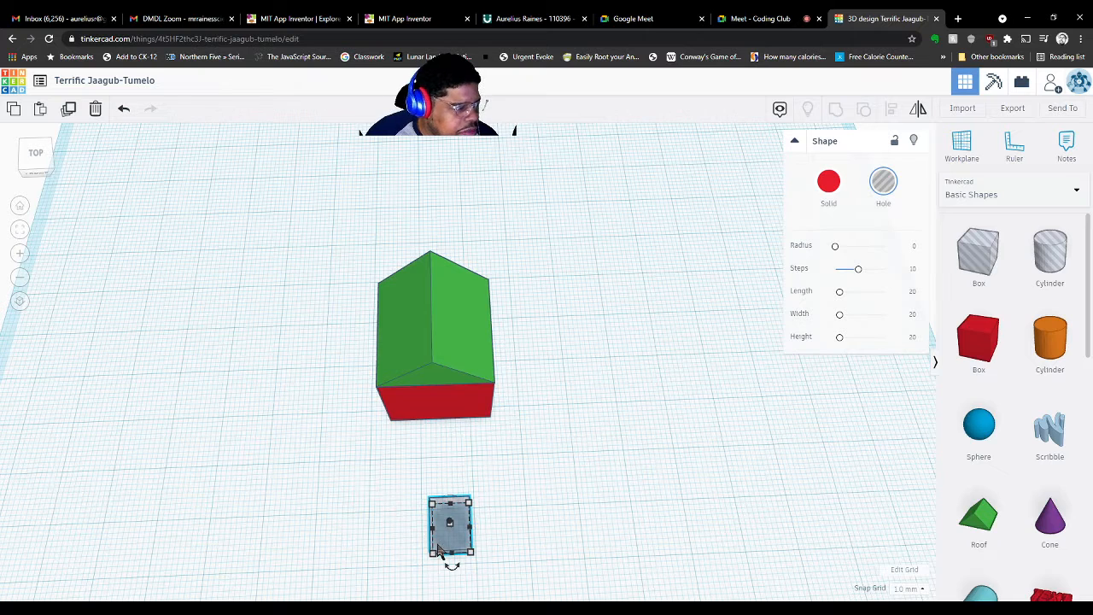
pyautogui.moveTo(445, 549); pyautogui.dragTo(436, 455)
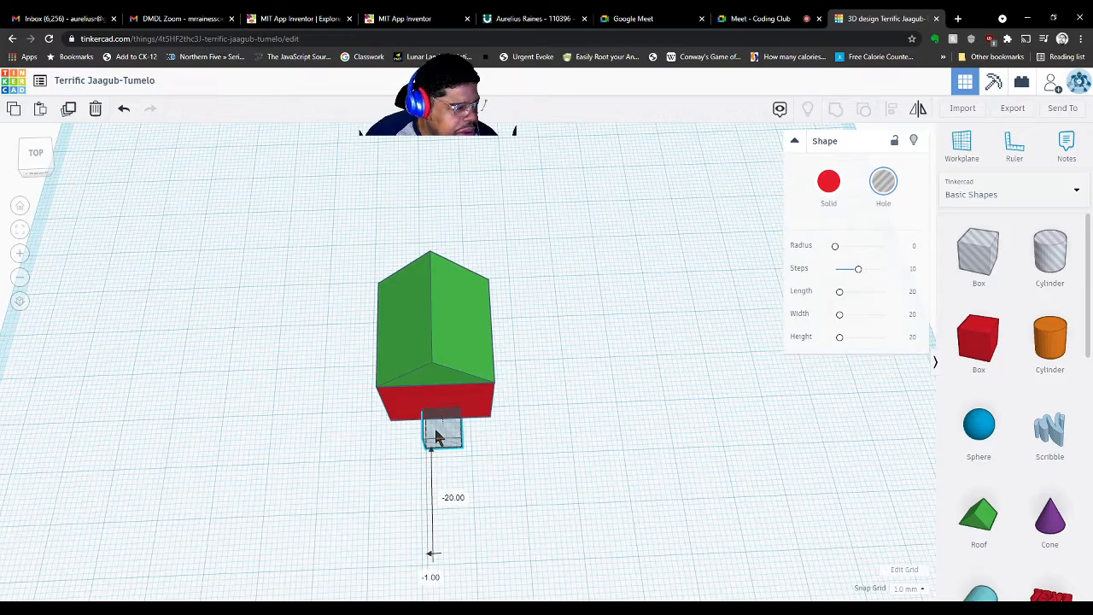
pyautogui.moveTo(638, 478); pyautogui.dragTo(351, 379, button='right')
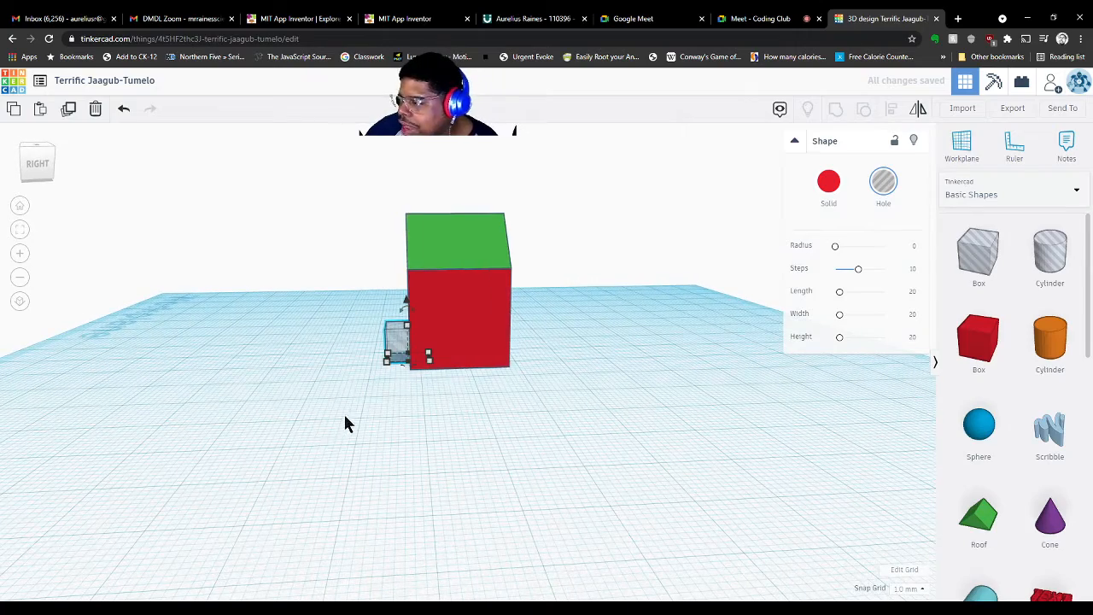
pyautogui.scroll(6, 344, 416)
pyautogui.moveTo(241, 359); pyautogui.dragTo(227, 417, button='right')
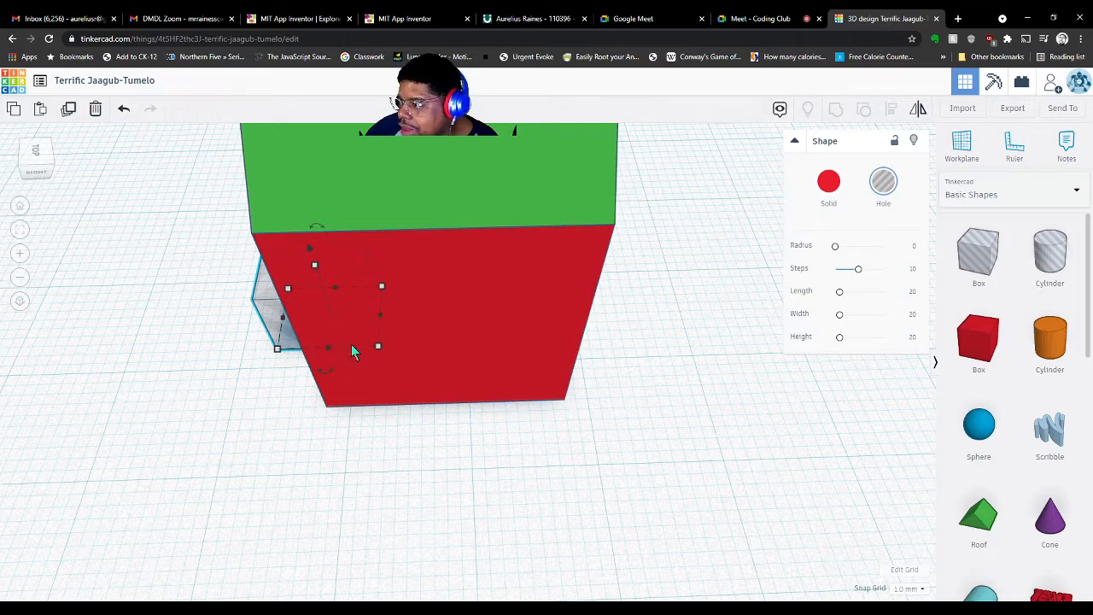
pyautogui.moveTo(139, 378); pyautogui.dragTo(451, 364, button='right')
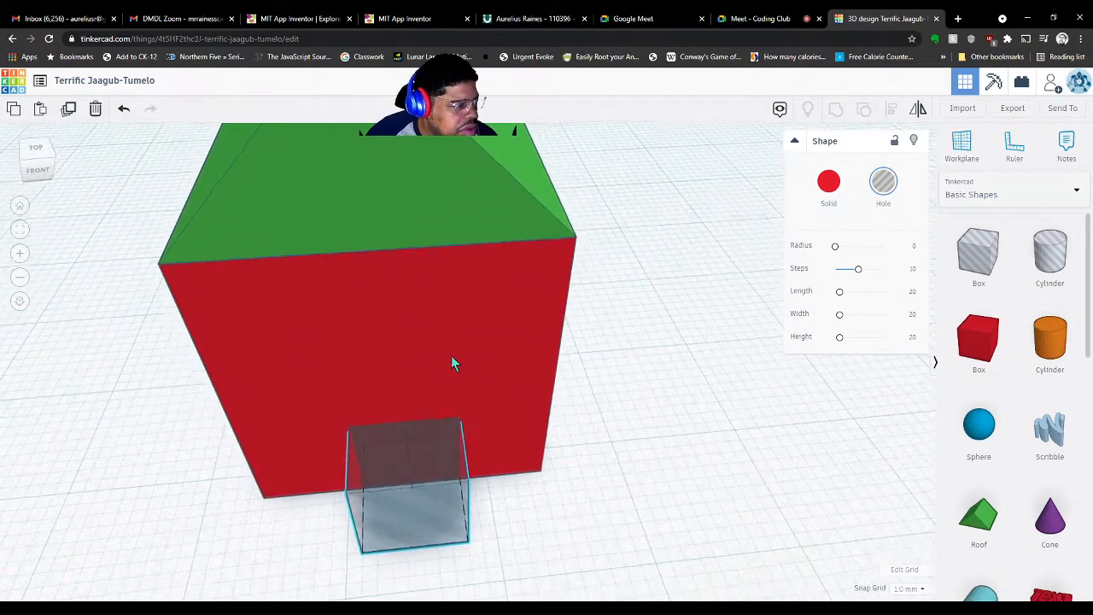
pyautogui.click(601, 436)
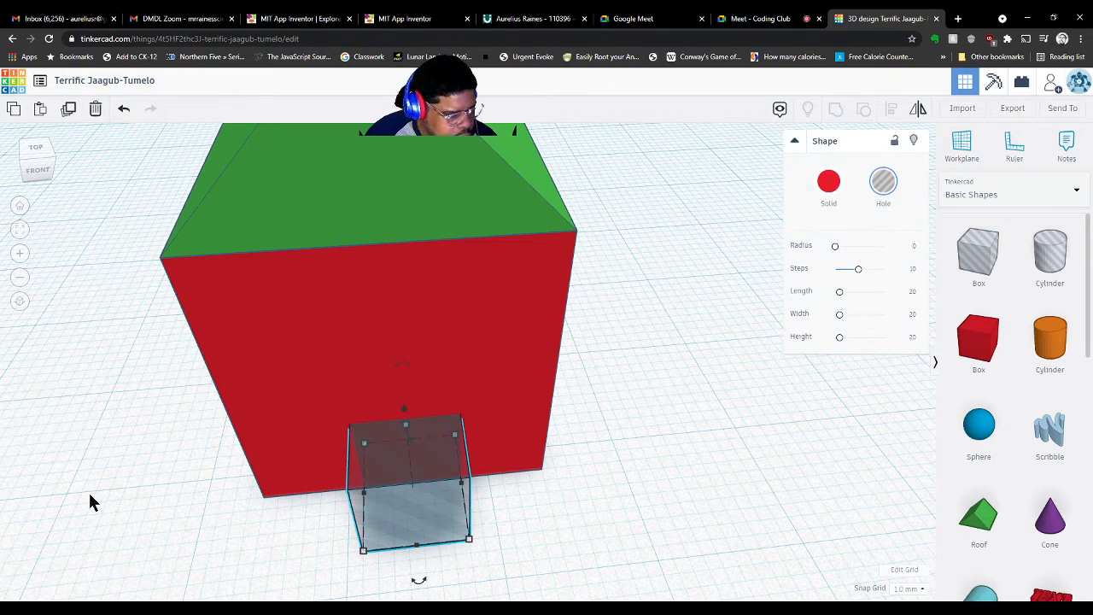
# Select the red house and the door hole box together and group them to cut the doorway
pyautogui.keyDown('shift'); pyautogui.click(393, 326); pyautogui.keyUp('shift')
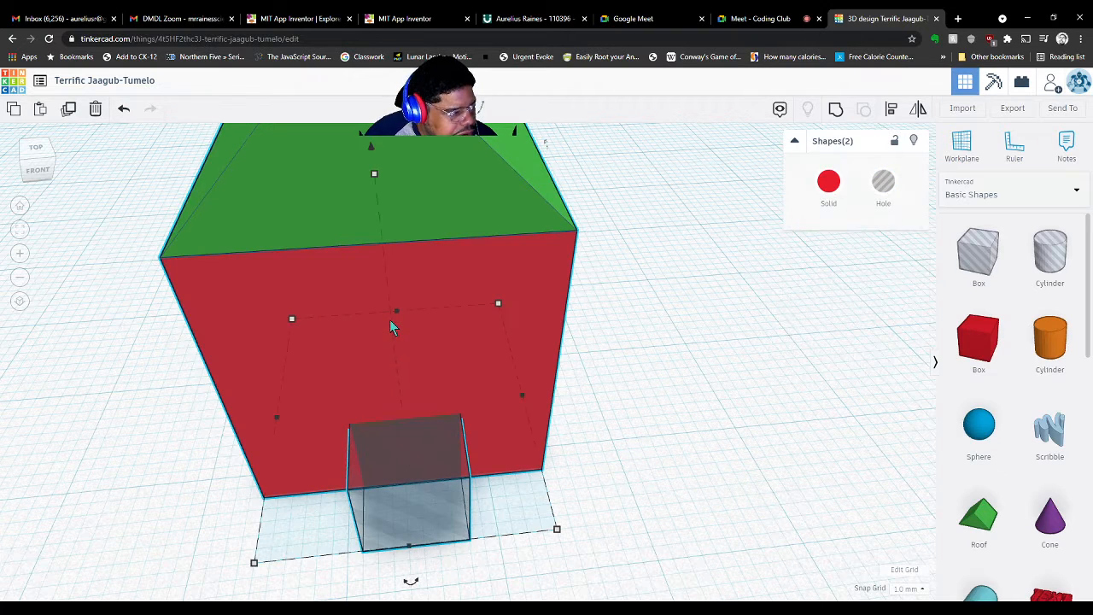
pyautogui.click(93, 488)
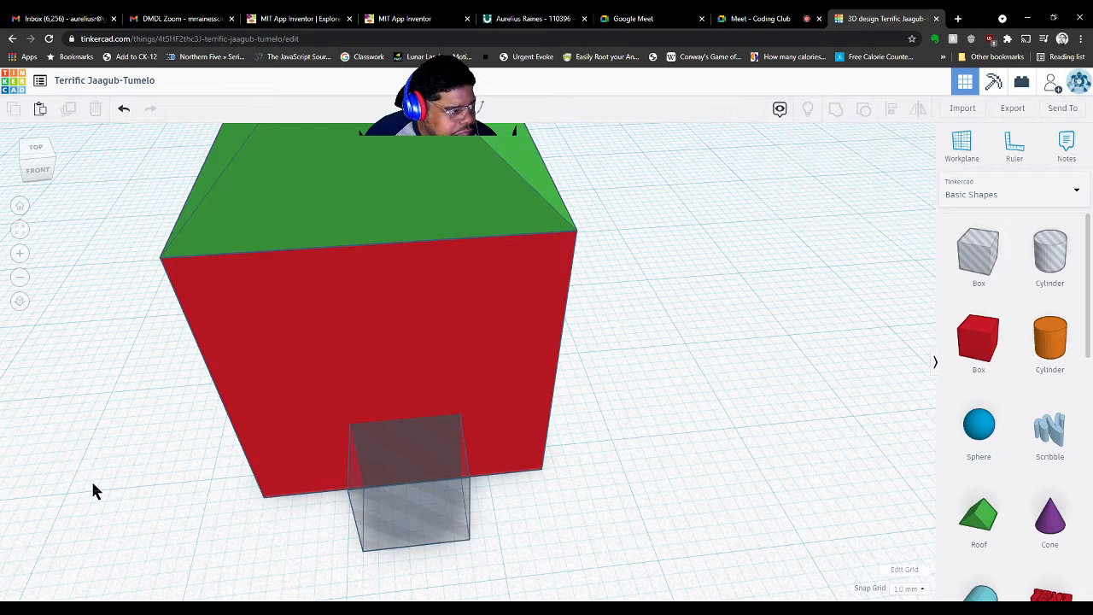
pyautogui.click(386, 531)
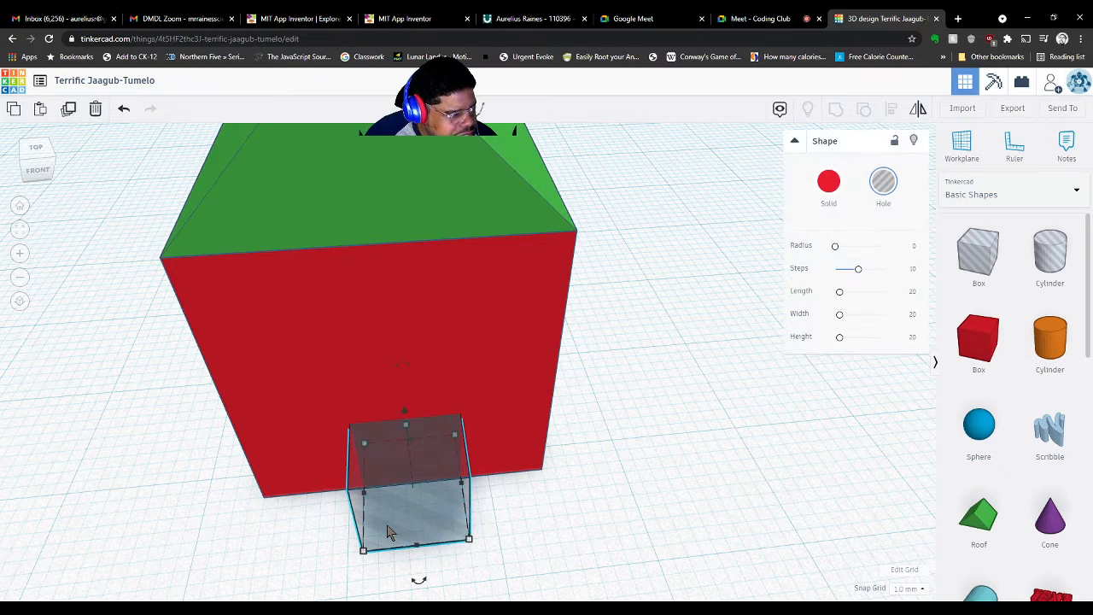
pyautogui.keyDown('shift'); pyautogui.click(299, 346); pyautogui.keyUp('shift')
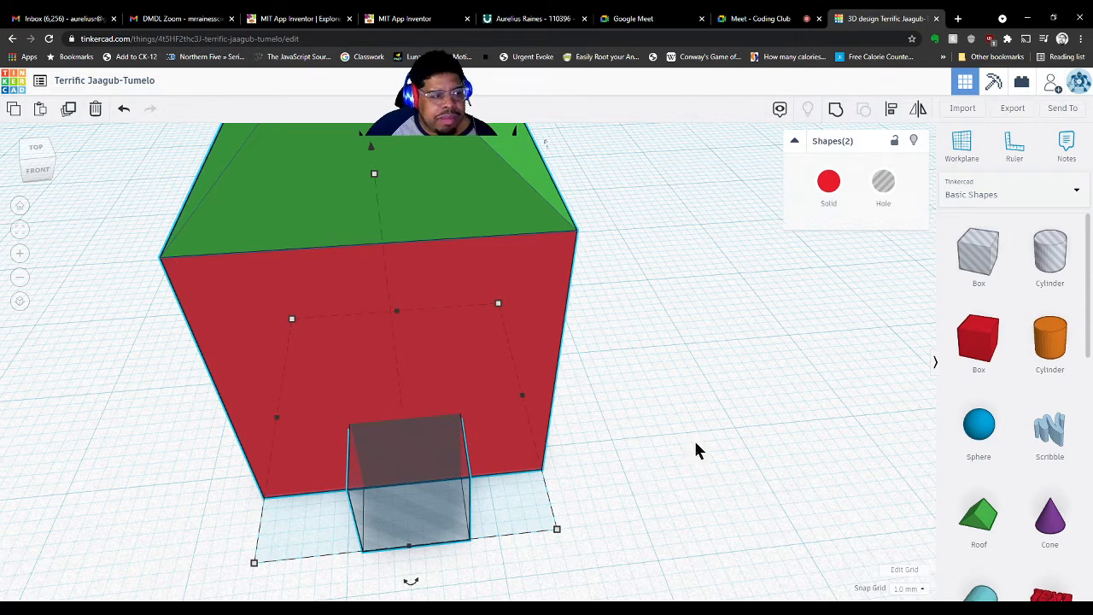
pyautogui.click(758, 450)
pyautogui.moveTo(739, 305); pyautogui.dragTo(192, 577)
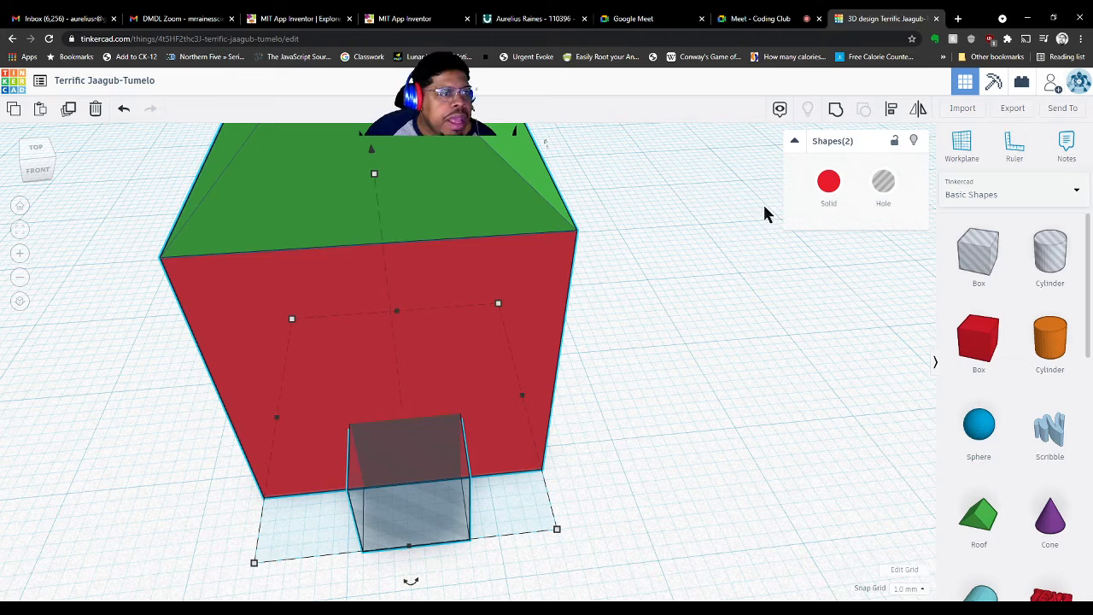
pyautogui.click(835, 115)
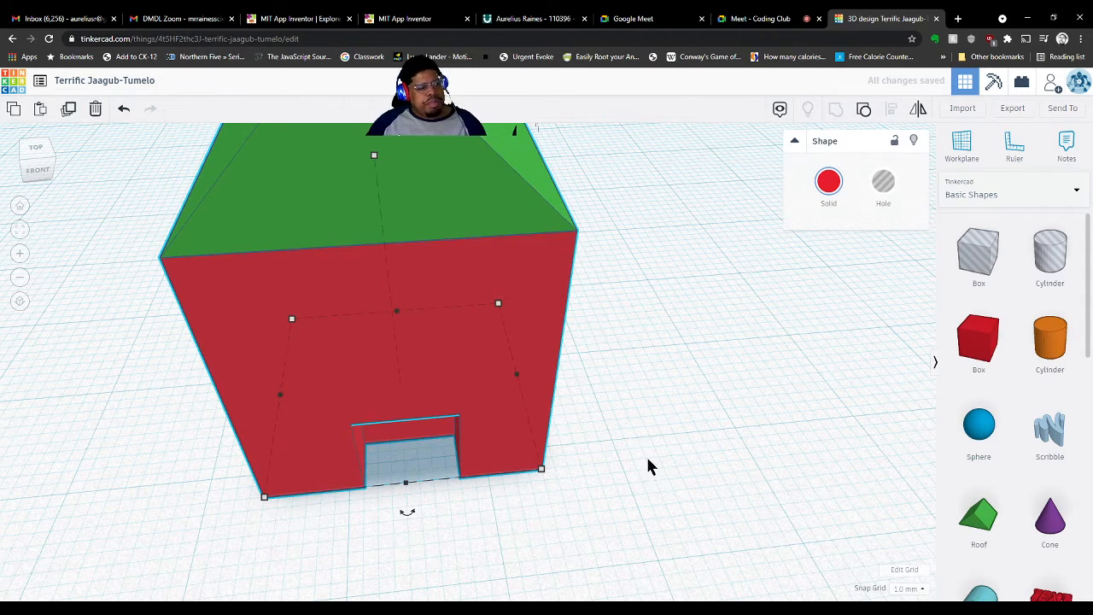
# Undo the stray new box and the door grouping, then select the door hole box
pyautogui.moveTo(646, 454); pyautogui.dragTo(674, 420, button='right')
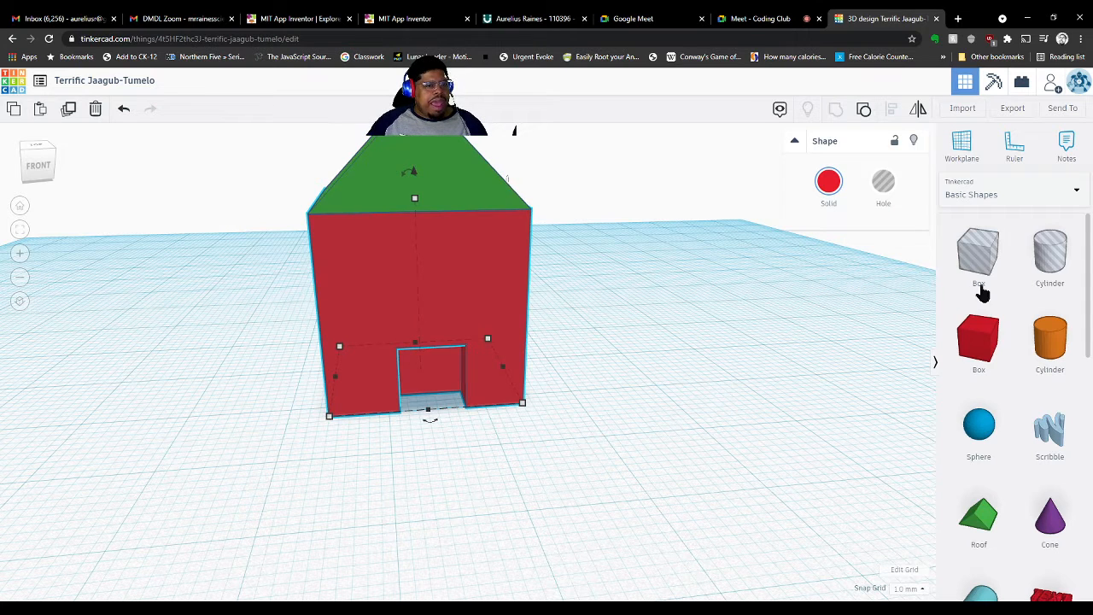
pyautogui.moveTo(980, 260); pyautogui.dragTo(672, 328)
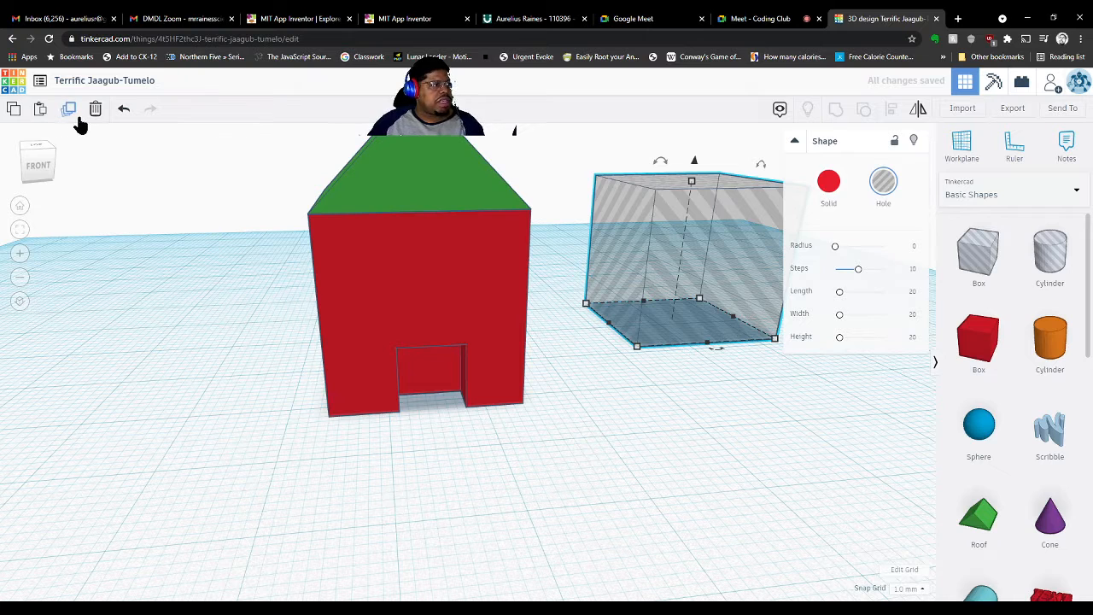
pyautogui.click(124, 111)
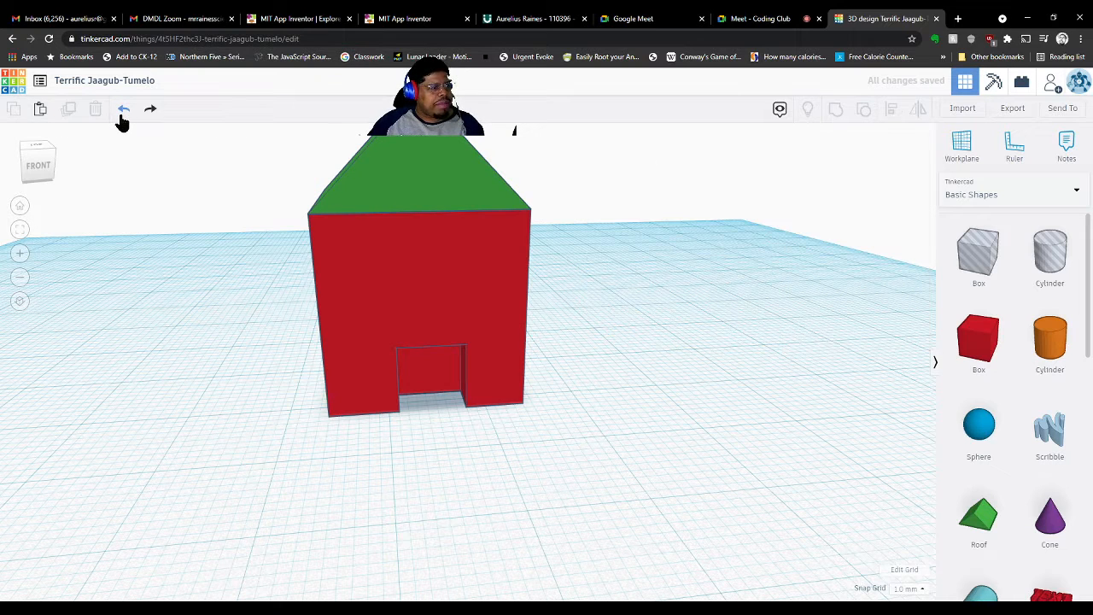
pyautogui.click(124, 111)
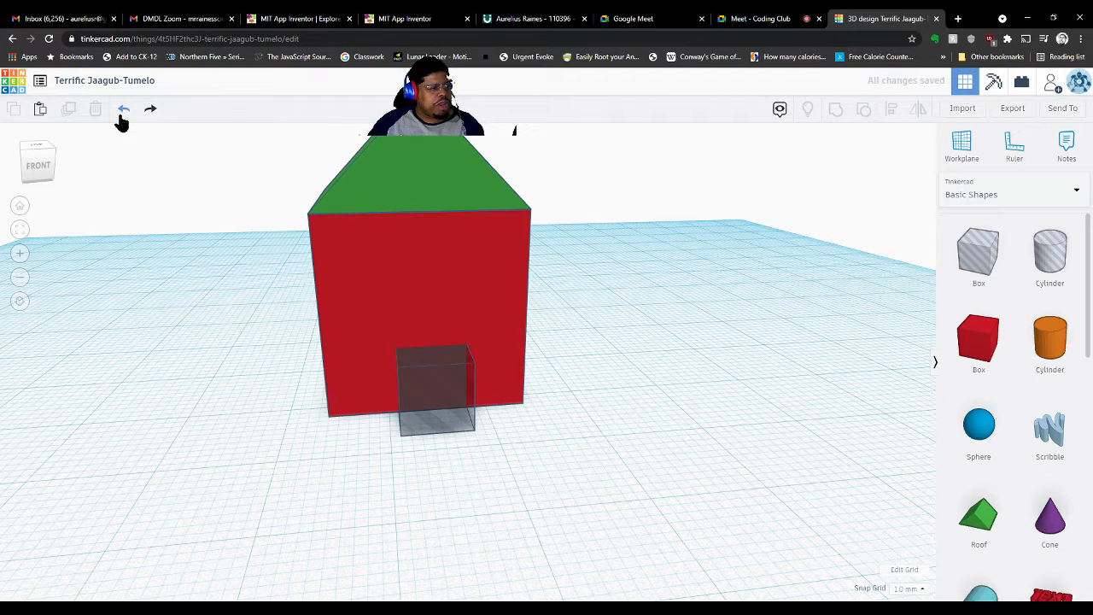
pyautogui.click(404, 407)
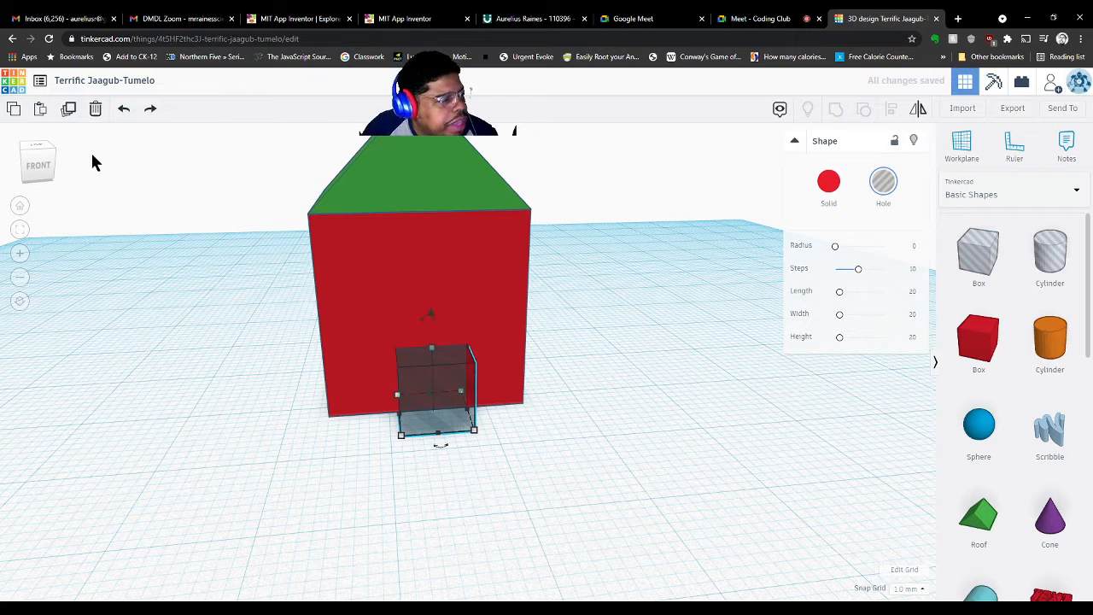
# Duplicate the door hole, raise the copy, and shrink it to a narrow 4 mm window hole
pyautogui.click(68, 111)
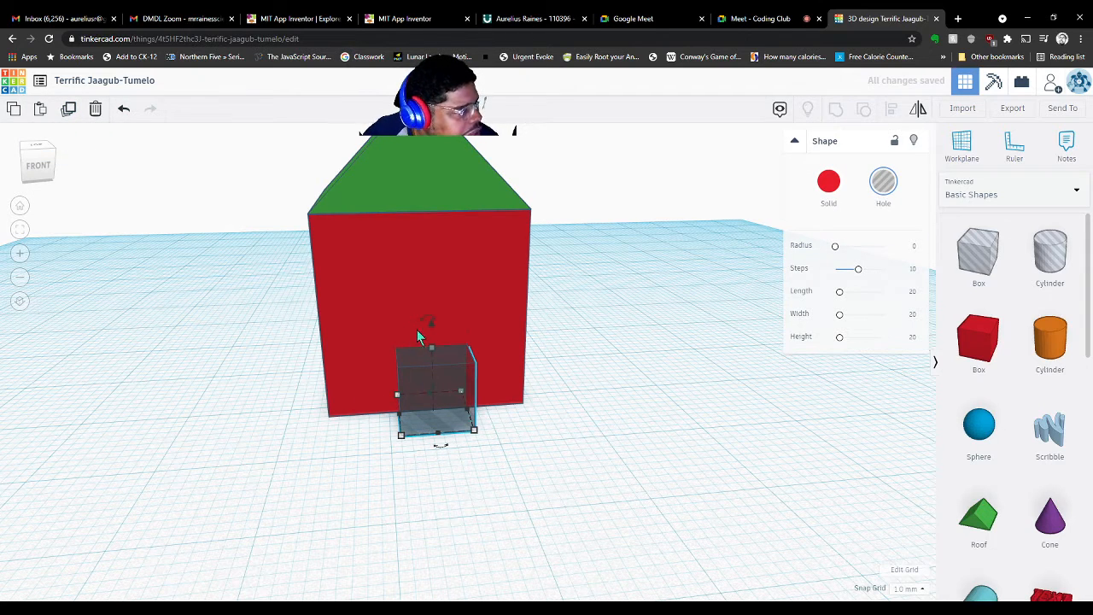
pyautogui.moveTo(427, 324); pyautogui.dragTo(390, 212)
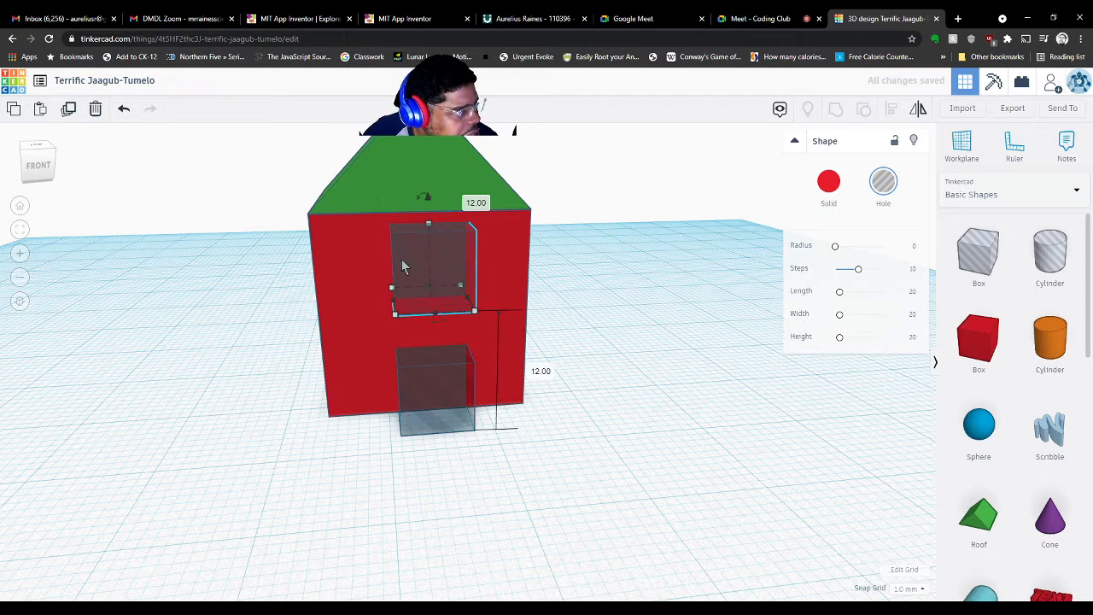
pyautogui.moveTo(683, 358); pyautogui.dragTo(609, 326, button='right')
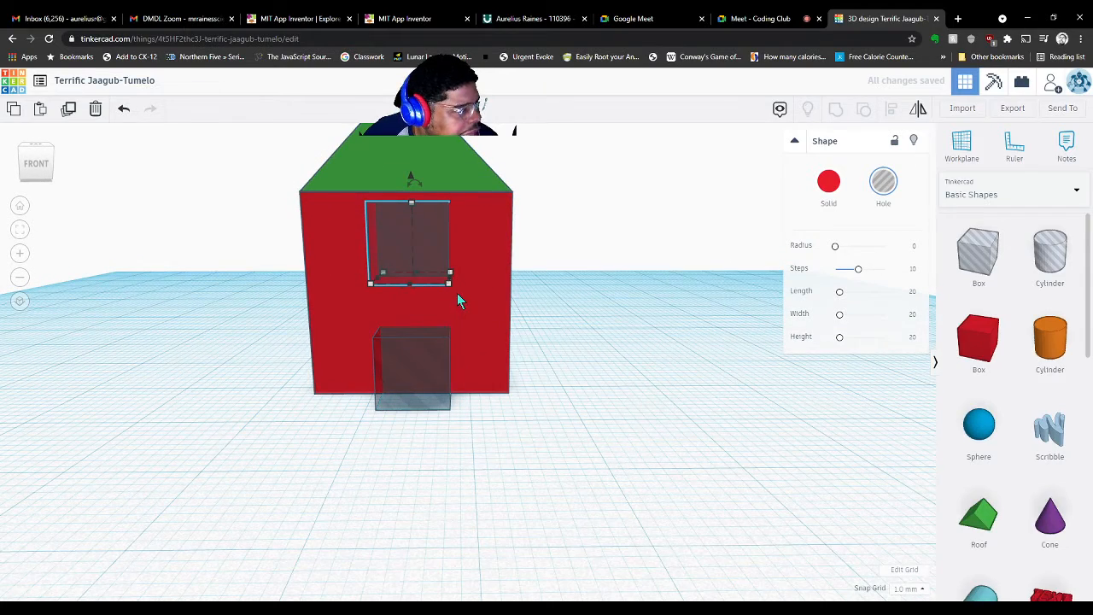
pyautogui.moveTo(449, 283); pyautogui.dragTo(413, 284)
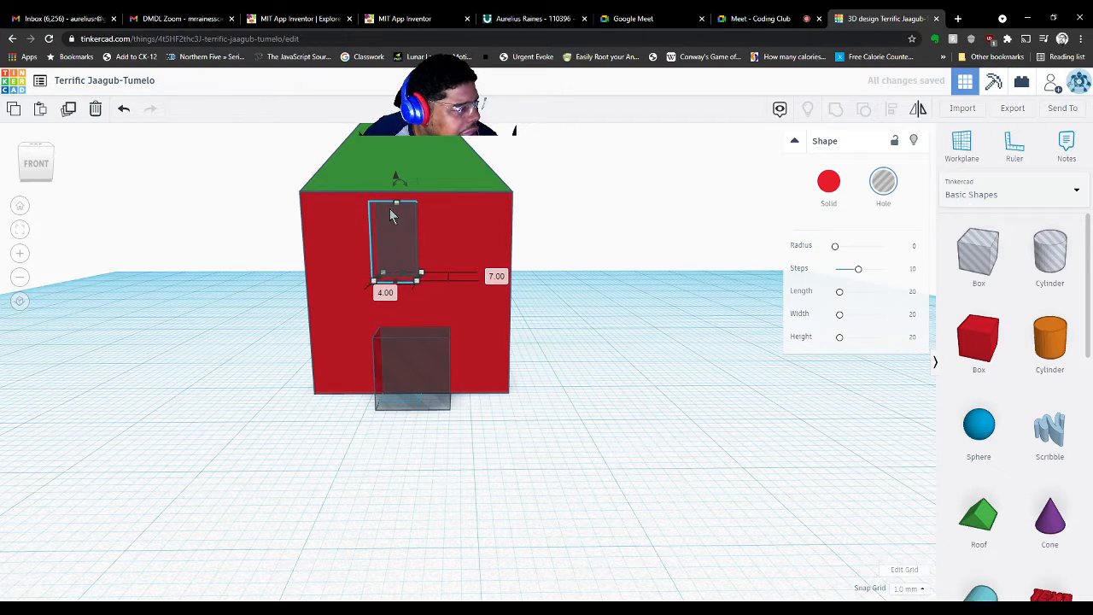
pyautogui.moveTo(396, 211); pyautogui.dragTo(399, 287)
pyautogui.moveTo(639, 331); pyautogui.dragTo(669, 384, button='right')
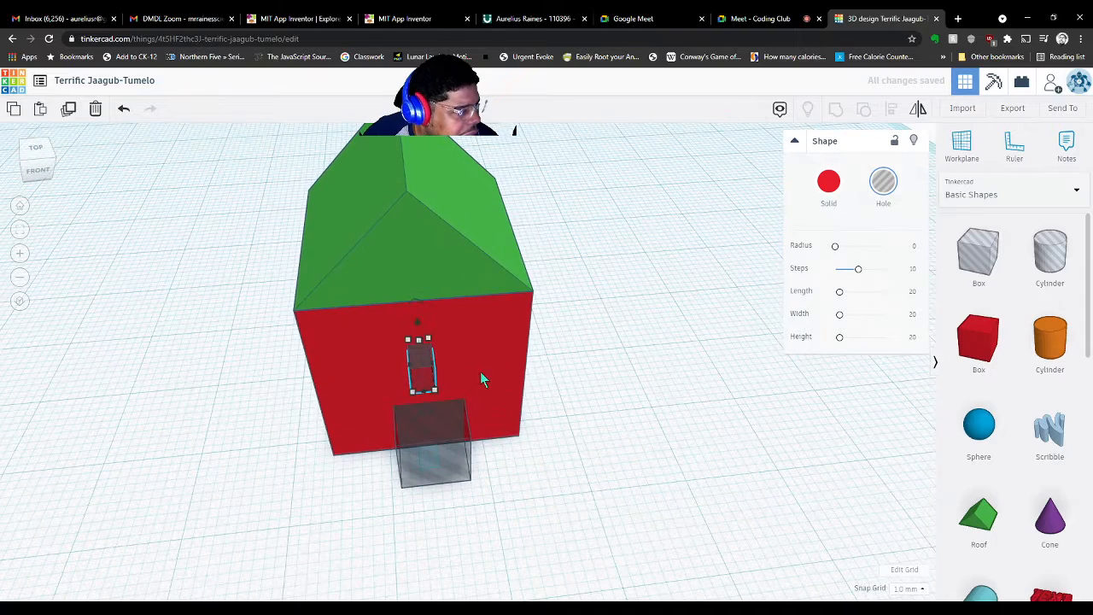
# Move the window hole to the wall's right side and duplicate it for the left side
pyautogui.moveTo(424, 382); pyautogui.dragTo(493, 380)
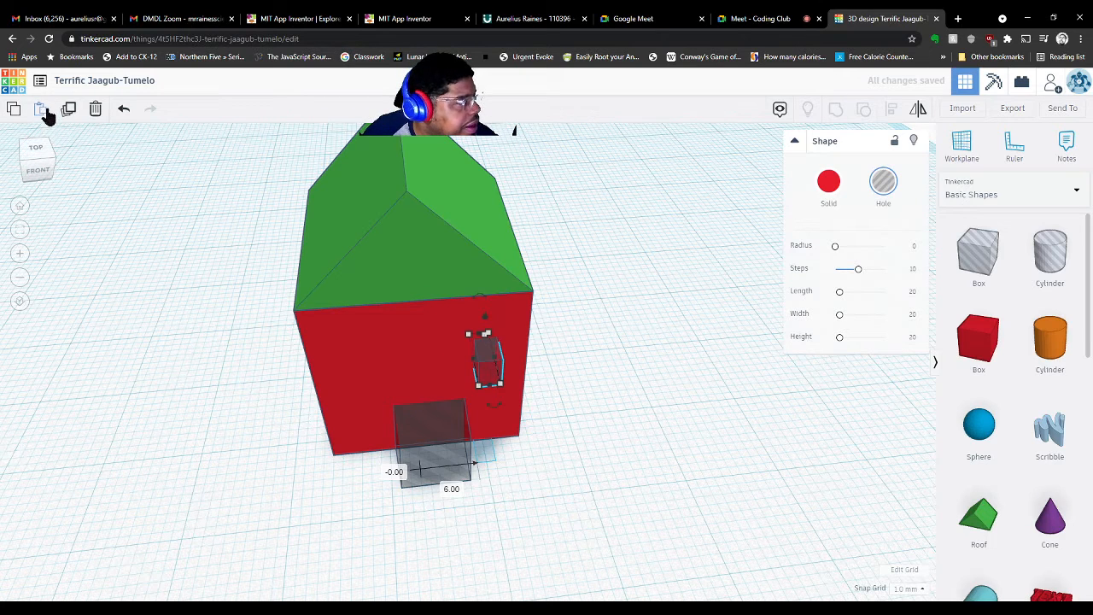
pyautogui.click(70, 109)
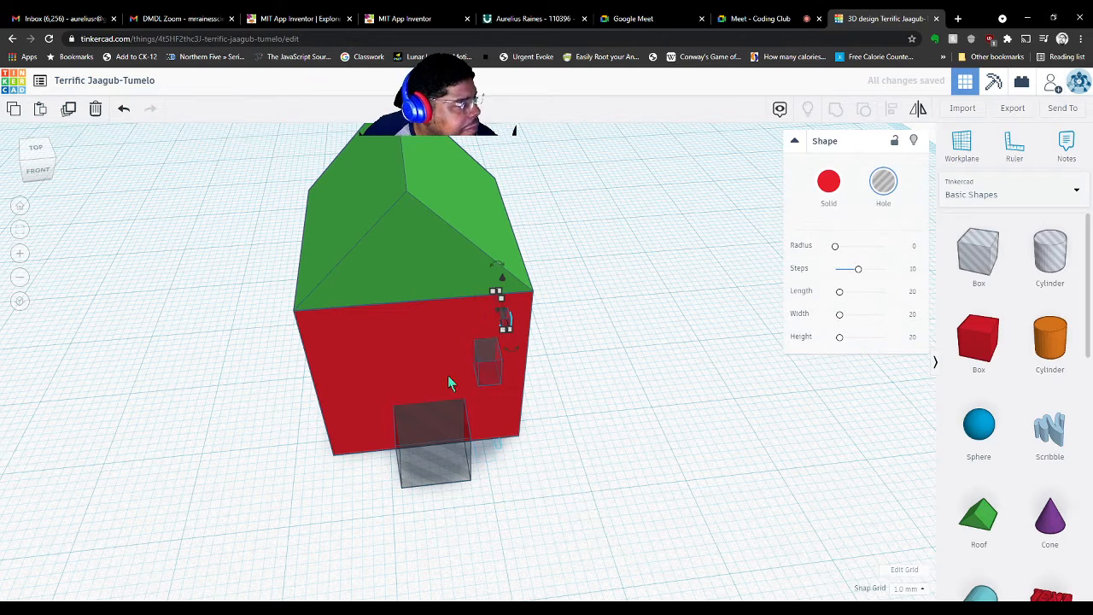
pyautogui.moveTo(505, 327); pyautogui.dragTo(337, 397)
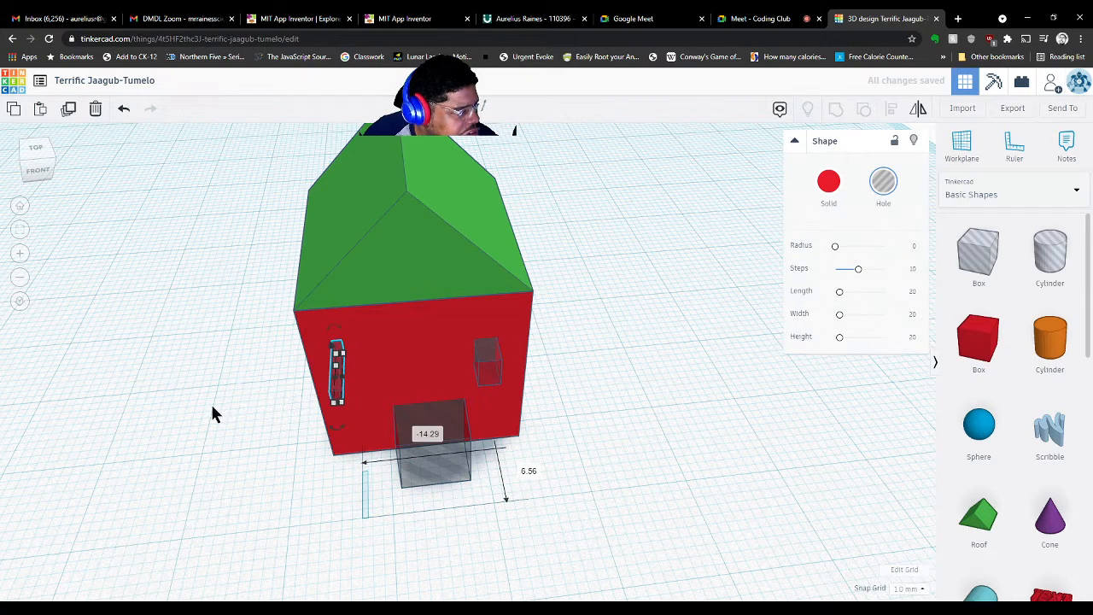
pyautogui.hotkey('ctrl', 'z')
pyautogui.hotkey('ctrl', 'z')
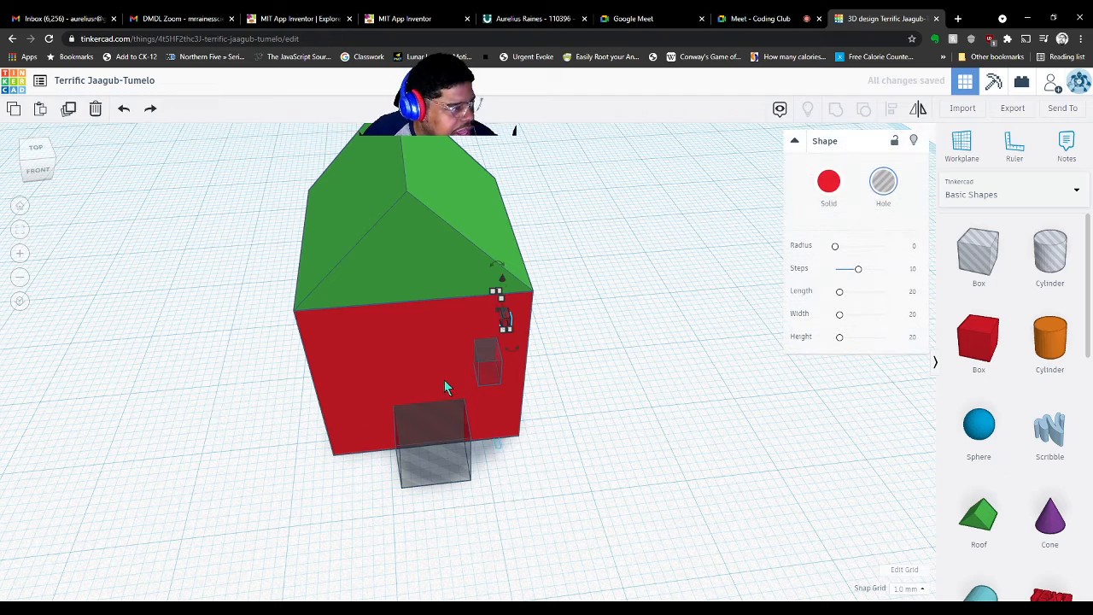
pyautogui.press('Escape')
pyautogui.click(487, 363)
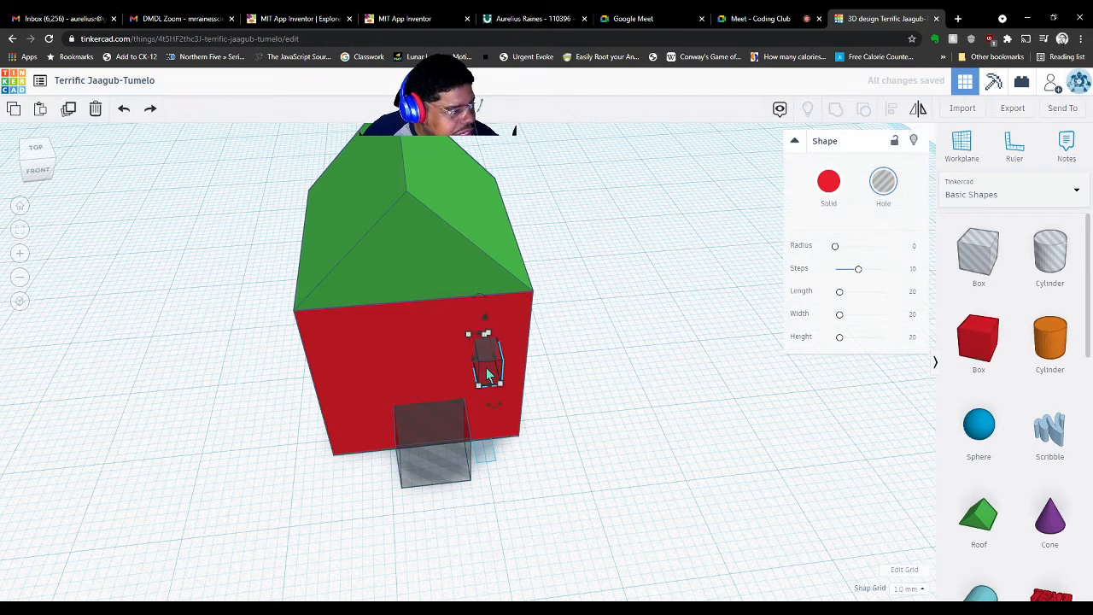
pyautogui.click(68, 109)
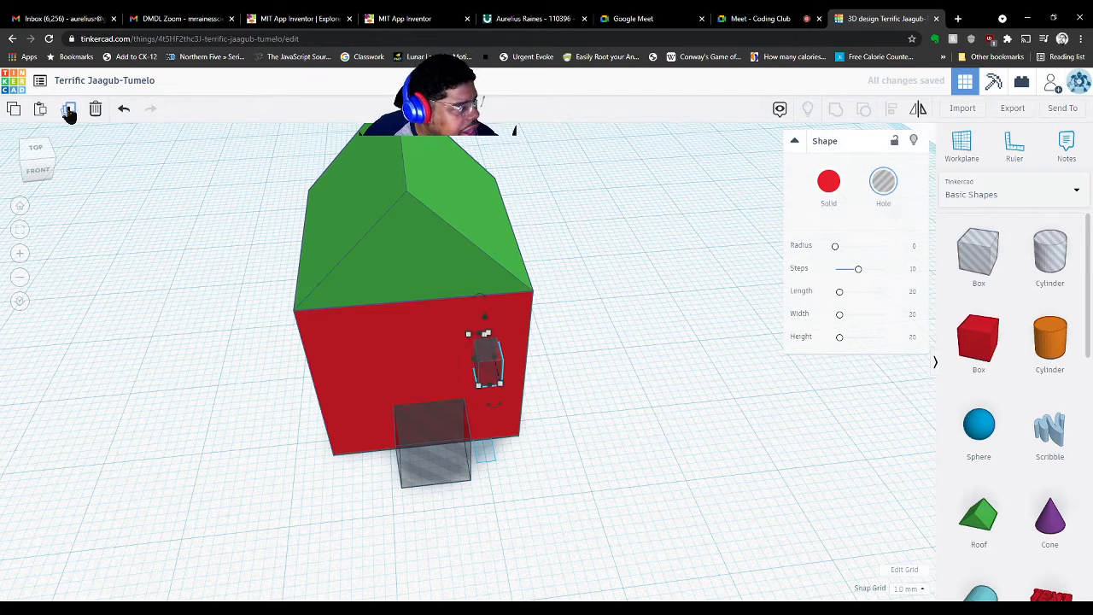
pyautogui.press('Left')
pyautogui.press('Left')
pyautogui.press('Left')
pyautogui.press('Left')
pyautogui.press('Left')
pyautogui.press('Left')
pyautogui.press('Left')
pyautogui.press('Left')
pyautogui.press('Left')
pyautogui.press('Left')
pyautogui.press('Left')
pyautogui.press('Left')
pyautogui.press('Left')
pyautogui.press('Left')
pyautogui.press('Left')
pyautogui.press('Left')
pyautogui.press('Left')
pyautogui.press('Left')
pyautogui.press('Left')
pyautogui.press('Left')
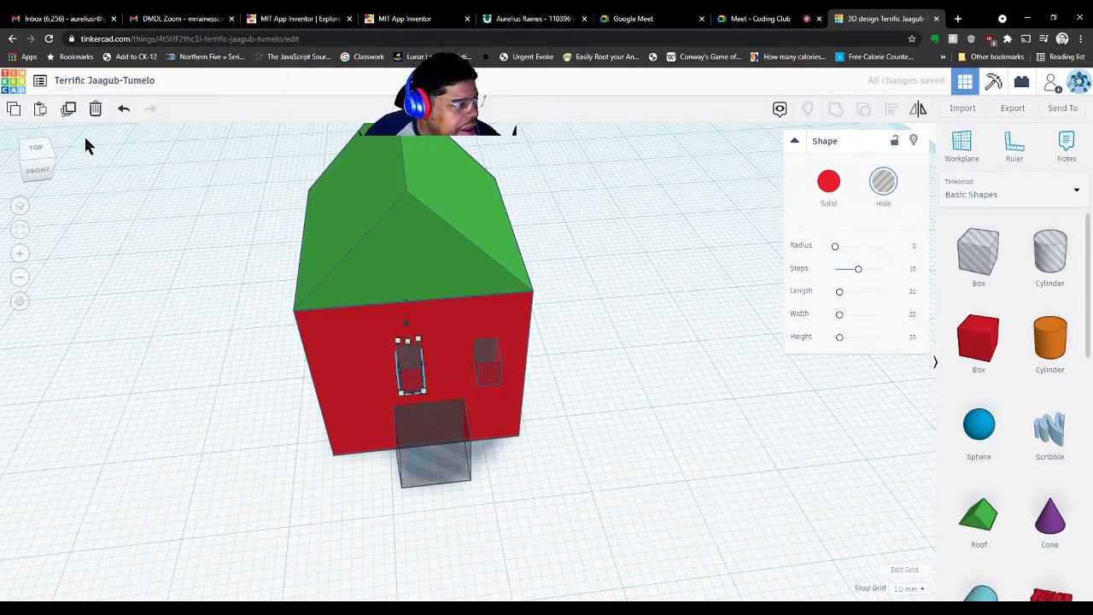
pyautogui.press('Right')
pyautogui.press('Right')
pyautogui.press('Right')
pyautogui.press('Right')
pyautogui.press('Right')
pyautogui.press('Right')
pyautogui.press('Right')
pyautogui.press('Right')
pyautogui.press('Right')
pyautogui.press('Right')
pyautogui.press('Right')
pyautogui.press('Right')
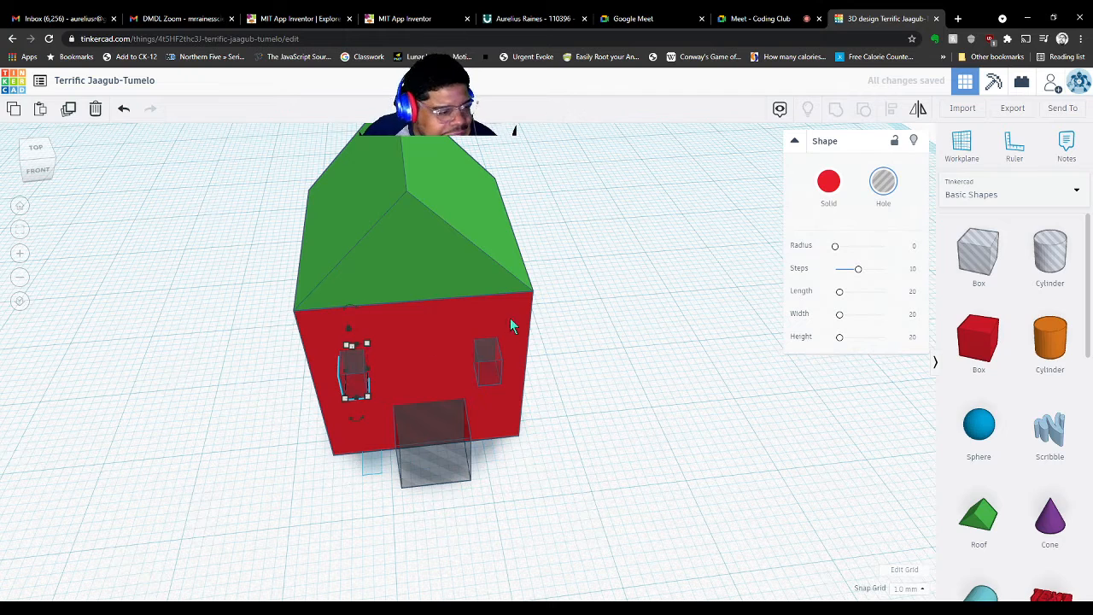
# Turn grid snapping off and nudge the left window hole into its final position
pyautogui.click(914, 589)
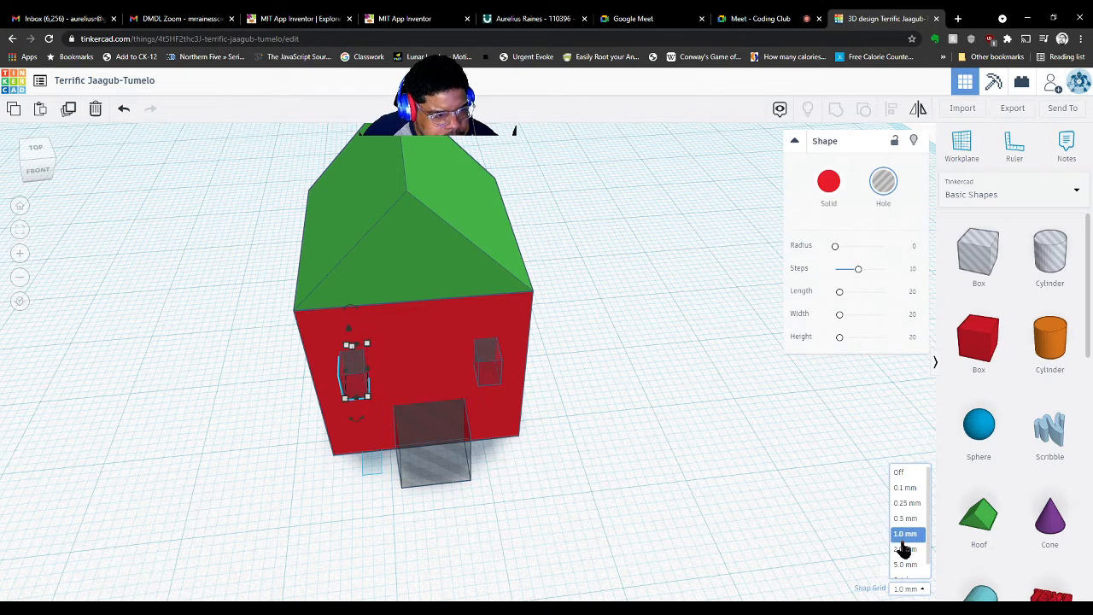
pyautogui.click(904, 503)
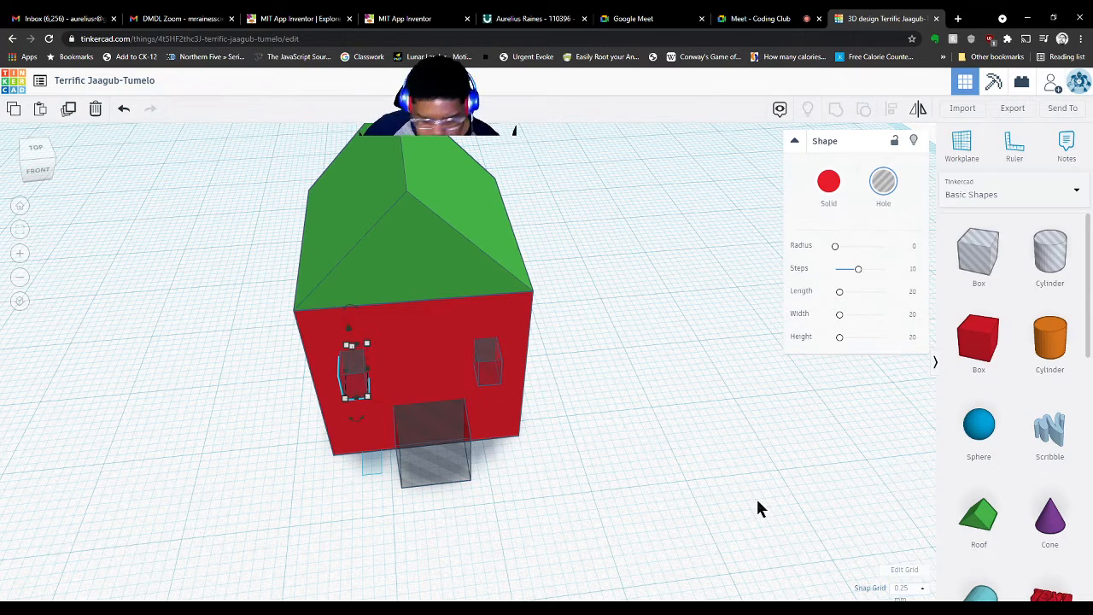
pyautogui.press('Right')
pyautogui.press('Right')
pyautogui.press('Right')
pyautogui.press('Right')
pyautogui.press('Right')
pyautogui.press('Right')
pyautogui.press('Right')
pyautogui.press('Right')
pyautogui.press('Right')
pyautogui.press('Right')
pyautogui.press('Right')
pyautogui.press('Right')
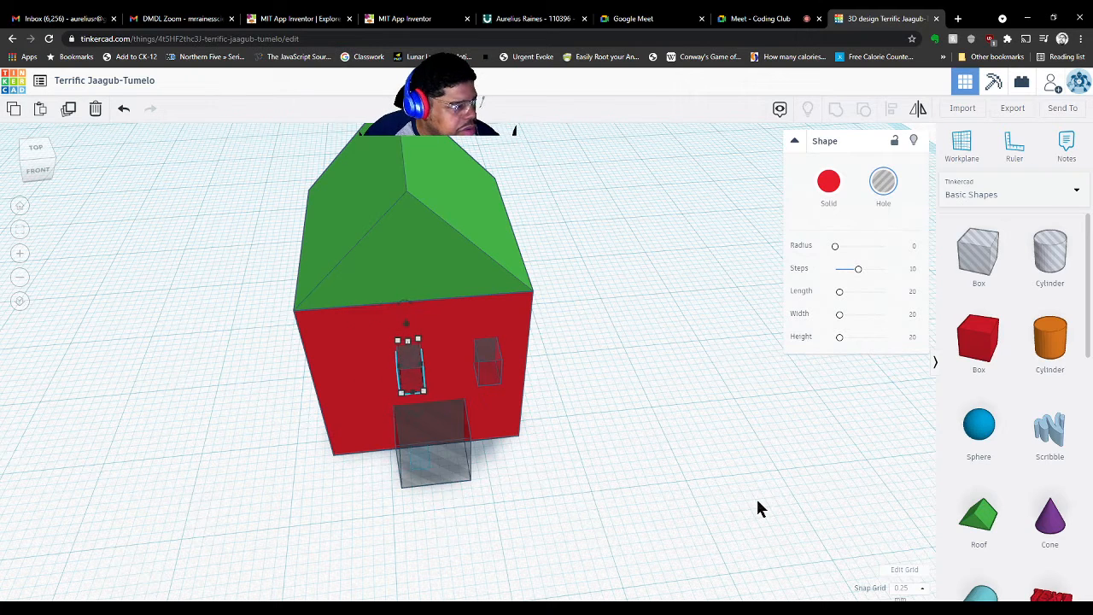
pyautogui.press('Left')
pyautogui.press('Left')
pyautogui.press('Left')
pyautogui.press('Left')
pyautogui.press('Left')
pyautogui.press('Left')
pyautogui.press('Left')
pyautogui.press('Left')
pyautogui.press('Left')
pyautogui.press('Left')
pyautogui.press('Left')
pyautogui.press('Left')
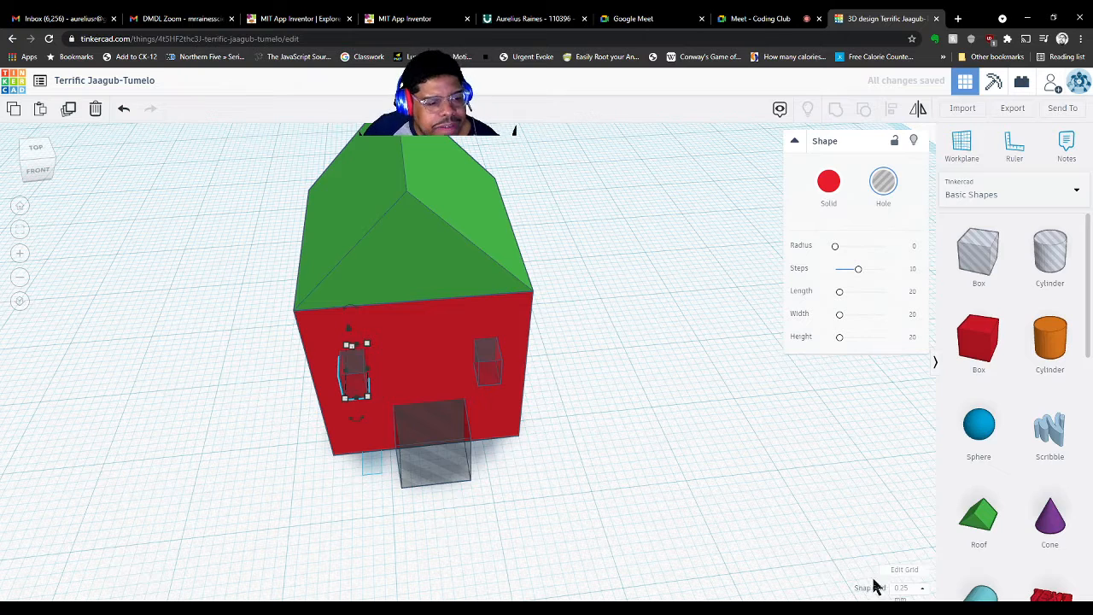
pyautogui.click(903, 589)
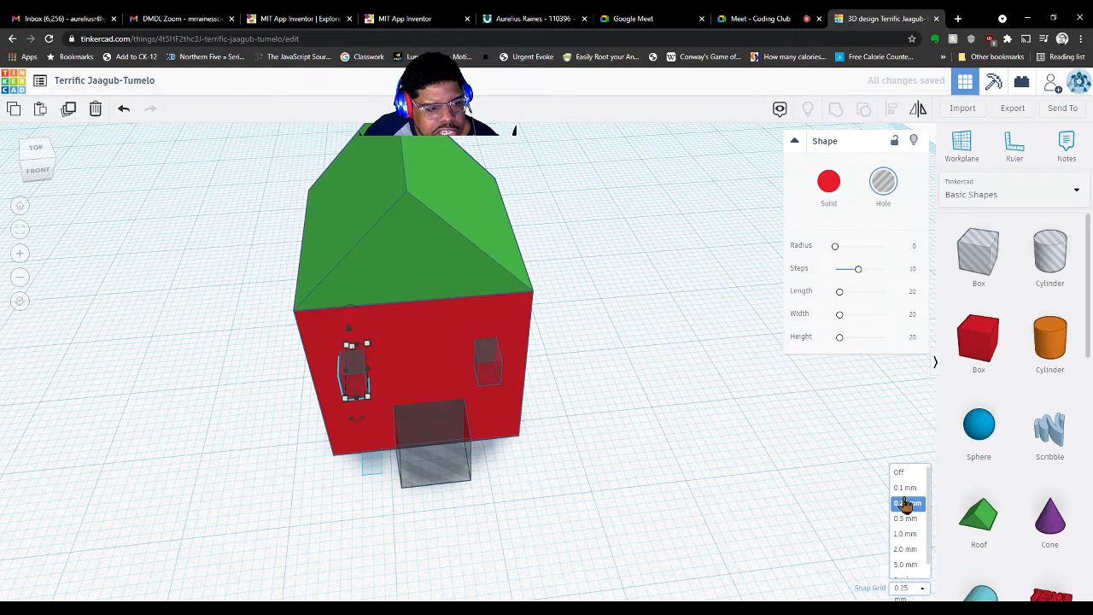
pyautogui.click(904, 475)
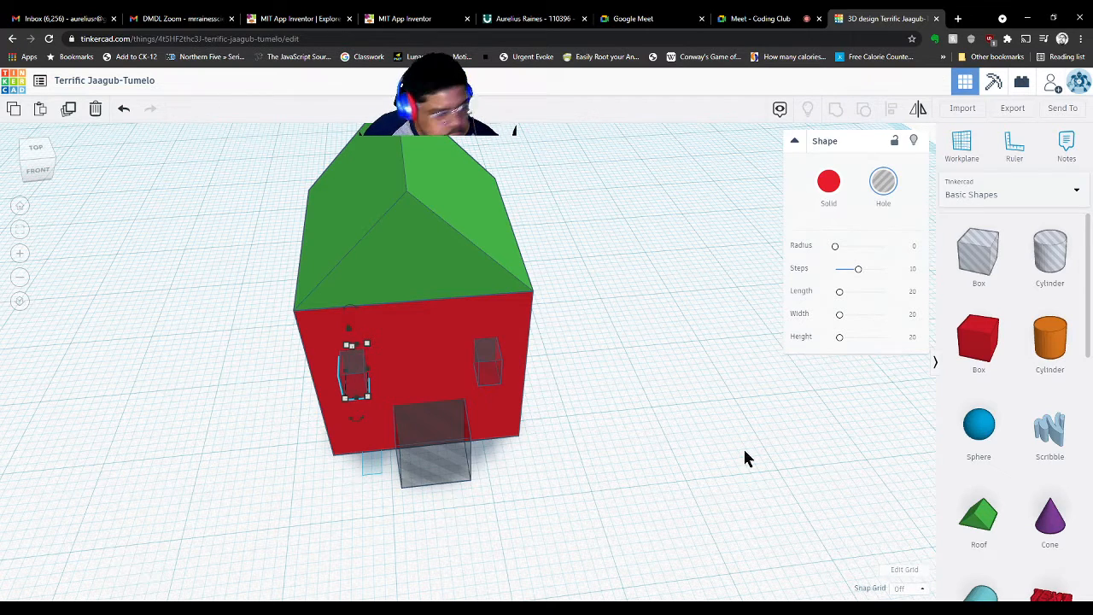
pyautogui.press('Right')
pyautogui.press('Right')
pyautogui.press('Right')
pyautogui.press('Right')
pyautogui.press('Right')
pyautogui.press('Right')
pyautogui.press('Right')
pyautogui.press('Right')
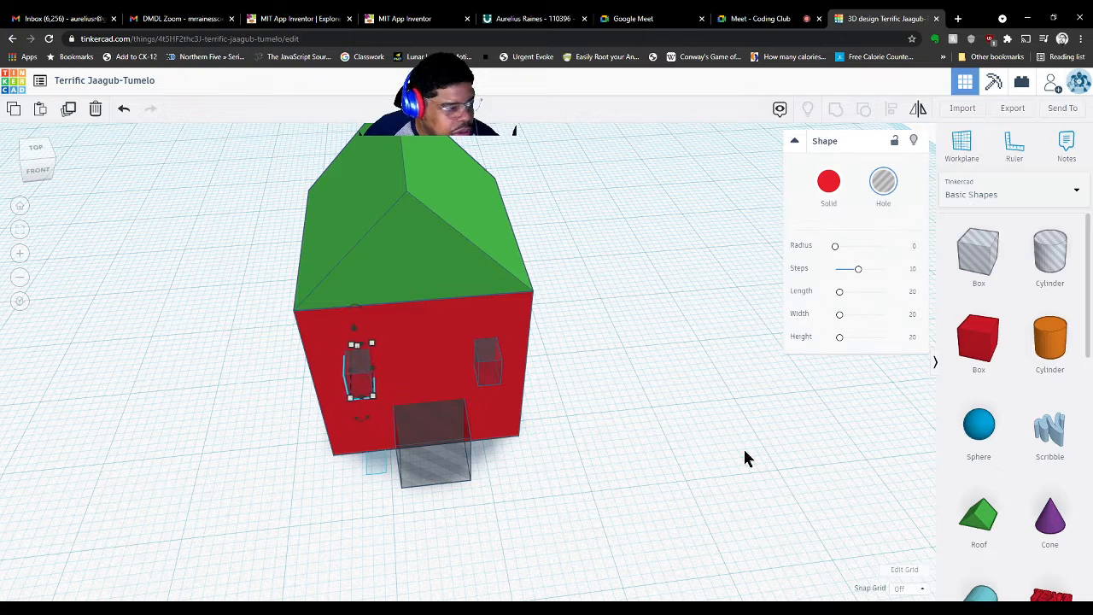
pyautogui.press('Right')
pyautogui.press('Right')
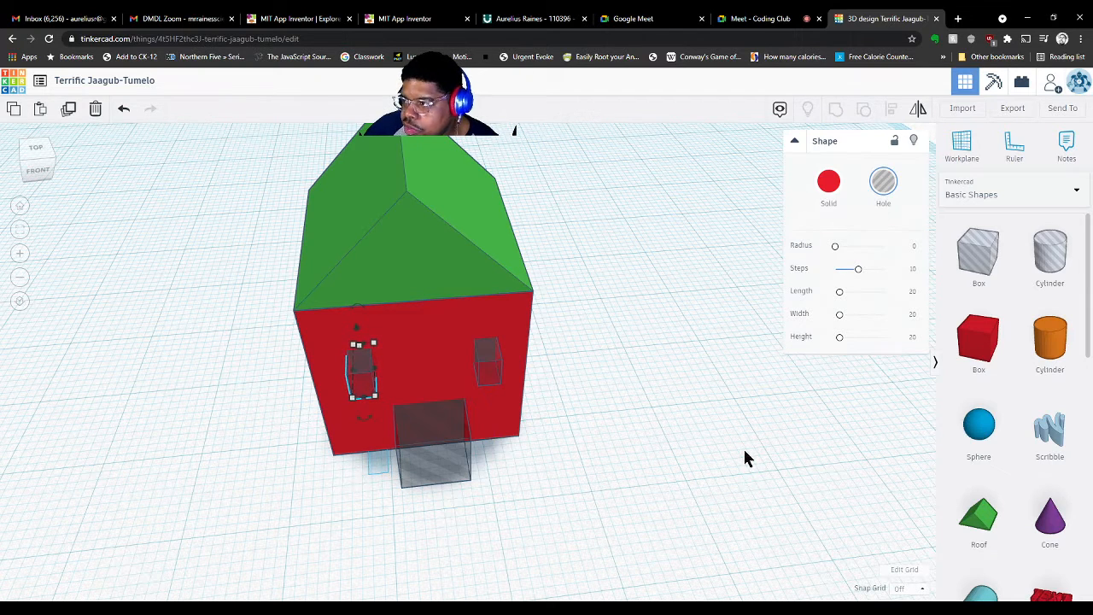
pyautogui.click(680, 469)
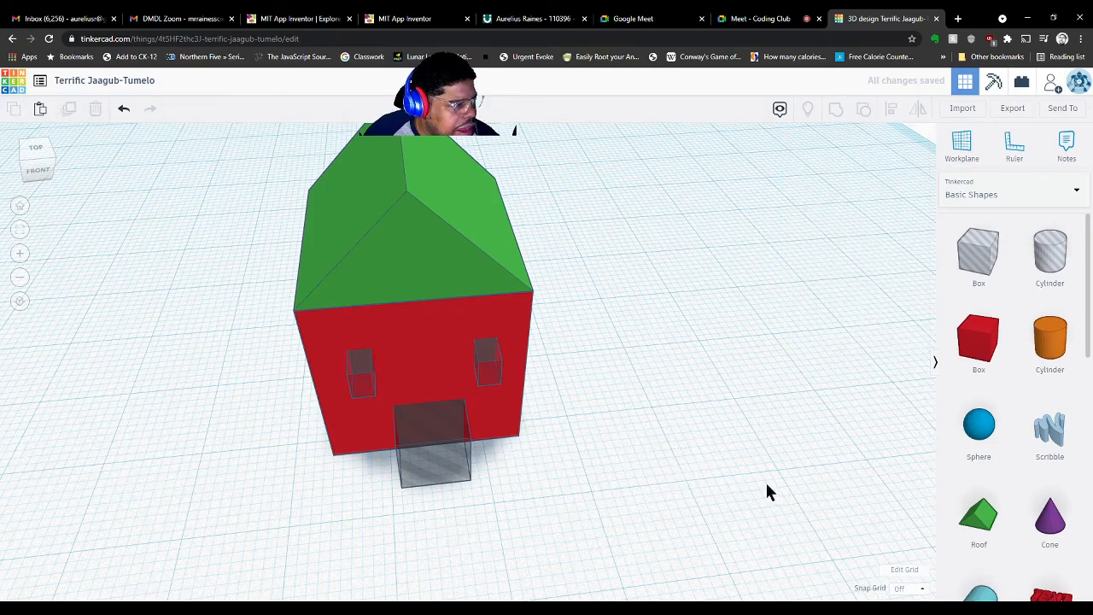
# Select the house walls with the door and two window holes and group them together
pyautogui.moveTo(764, 480); pyautogui.dragTo(740, 434, button='right')
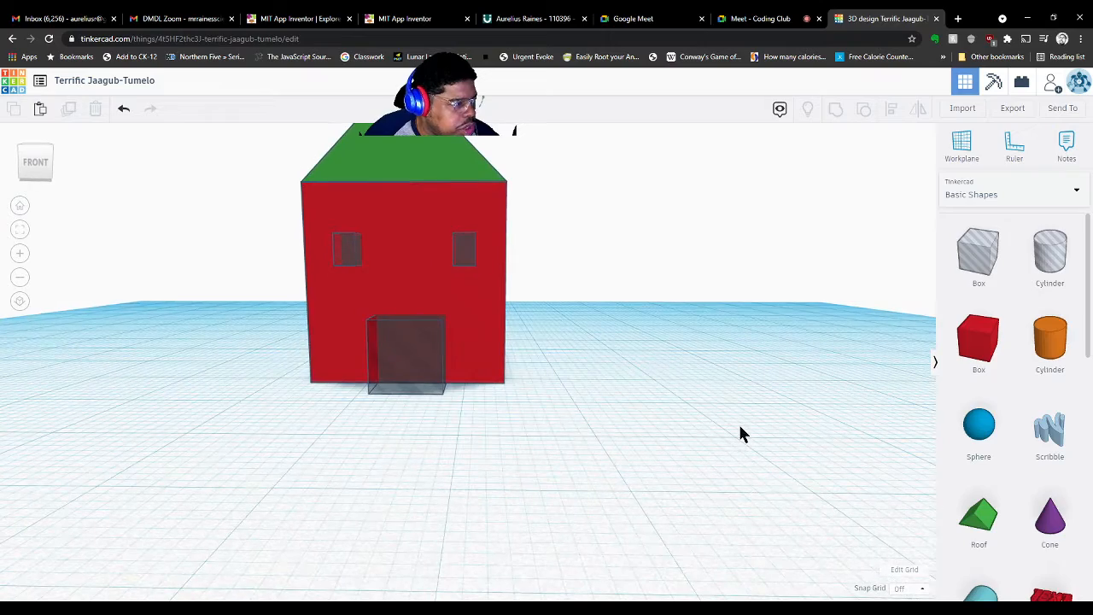
pyautogui.moveTo(683, 478)
pyautogui.mouseDown(button='right')
pyautogui.moveTo(410, 422)
pyautogui.moveTo(722, 522)
pyautogui.moveTo(698, 493)
pyautogui.mouseUp(button='right')
pyautogui.moveTo(698, 486); pyautogui.dragTo(244, 244)
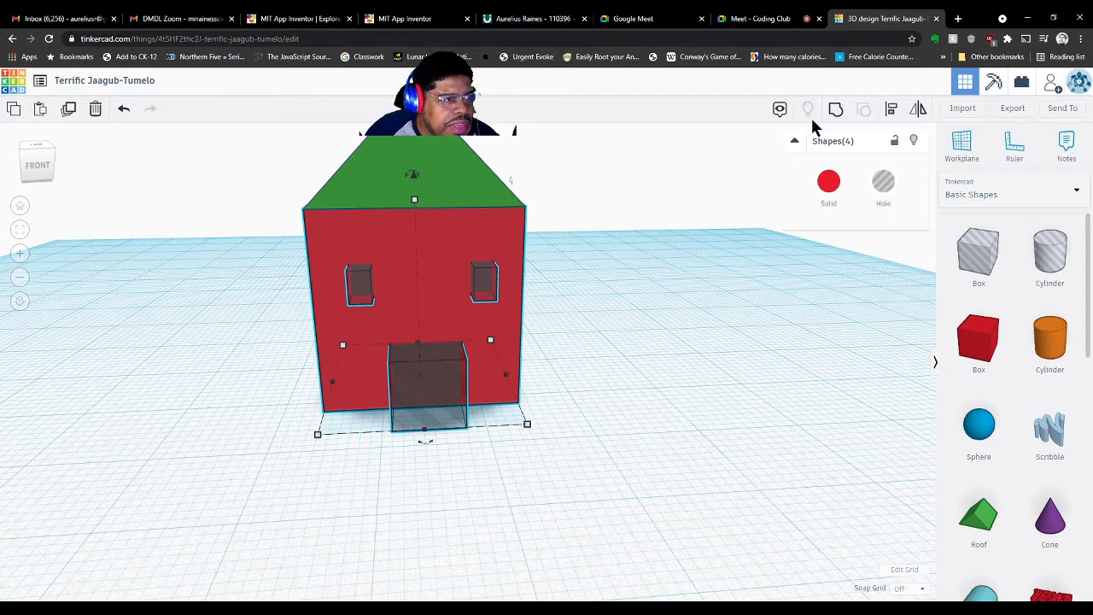
pyautogui.click(835, 109)
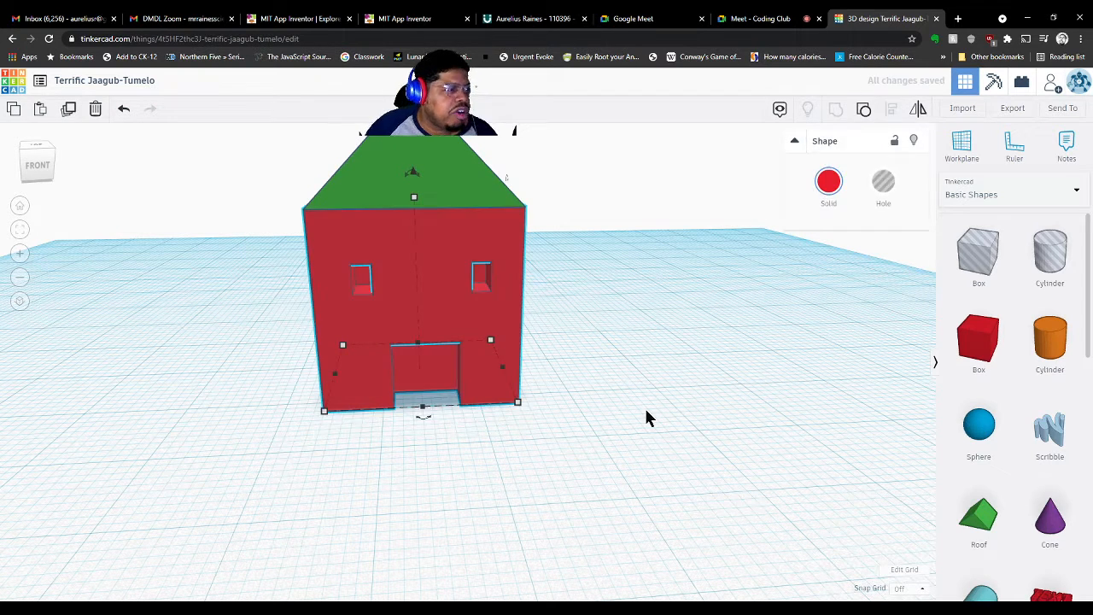
pyautogui.click(646, 418)
pyautogui.moveTo(646, 418); pyautogui.dragTo(794, 407, button='right')
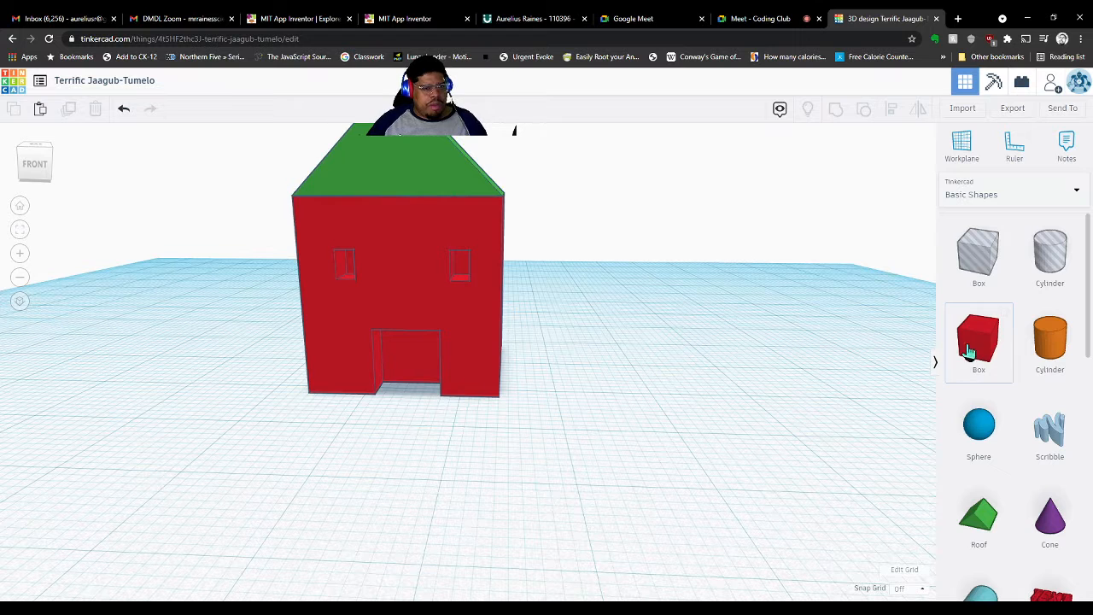
# Drop a red box beside the house, lower it to 5.42 mm high and shorten it
pyautogui.moveTo(880, 348); pyautogui.dragTo(584, 374)
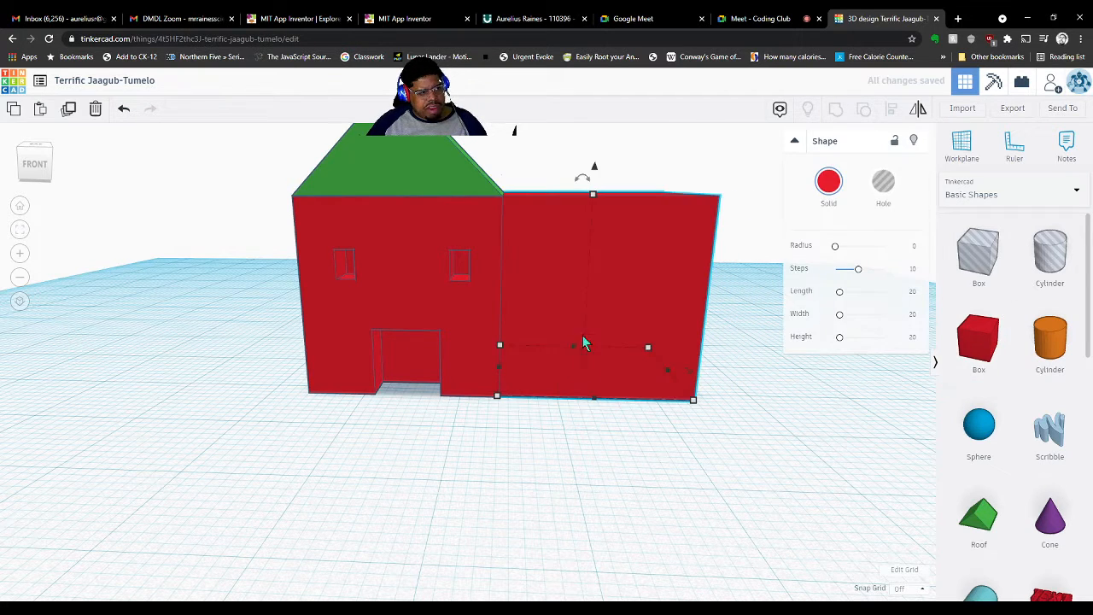
pyautogui.moveTo(594, 195); pyautogui.dragTo(586, 324)
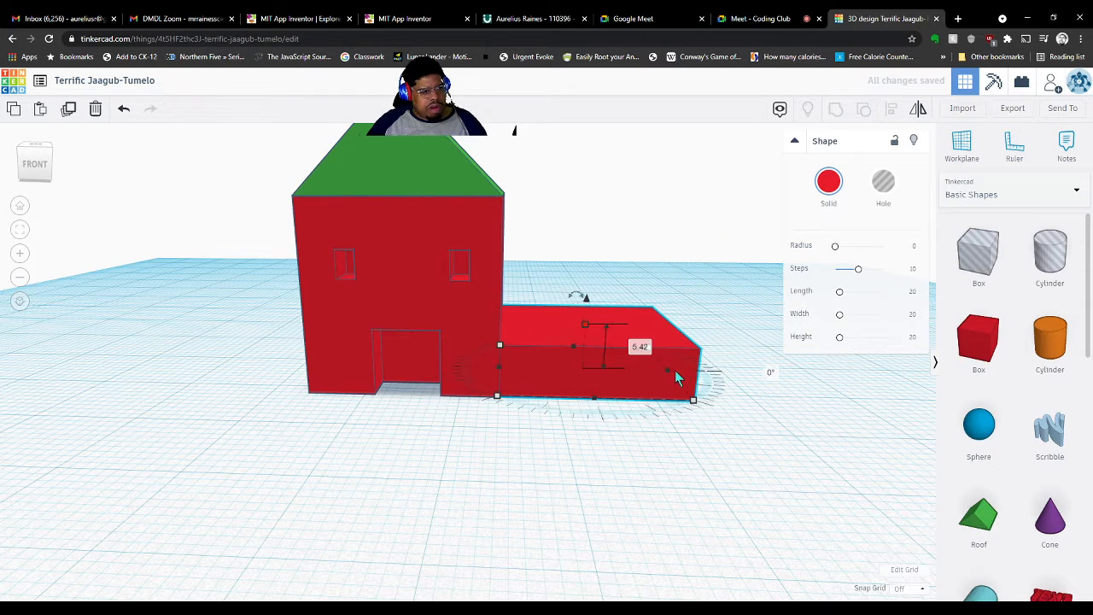
pyautogui.moveTo(675, 376); pyautogui.dragTo(562, 385)
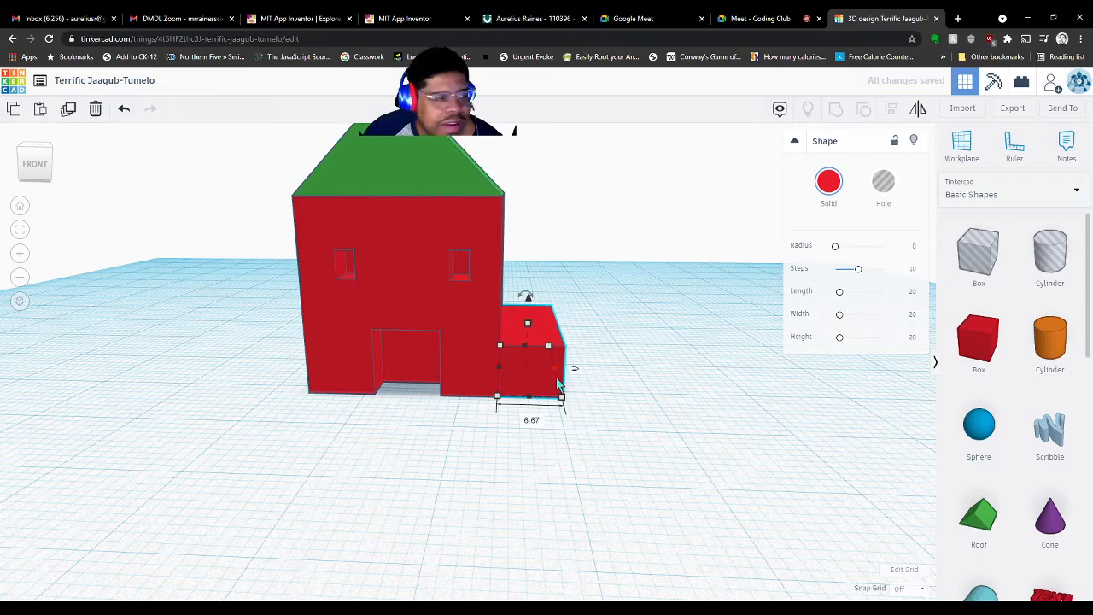
pyautogui.click(624, 396)
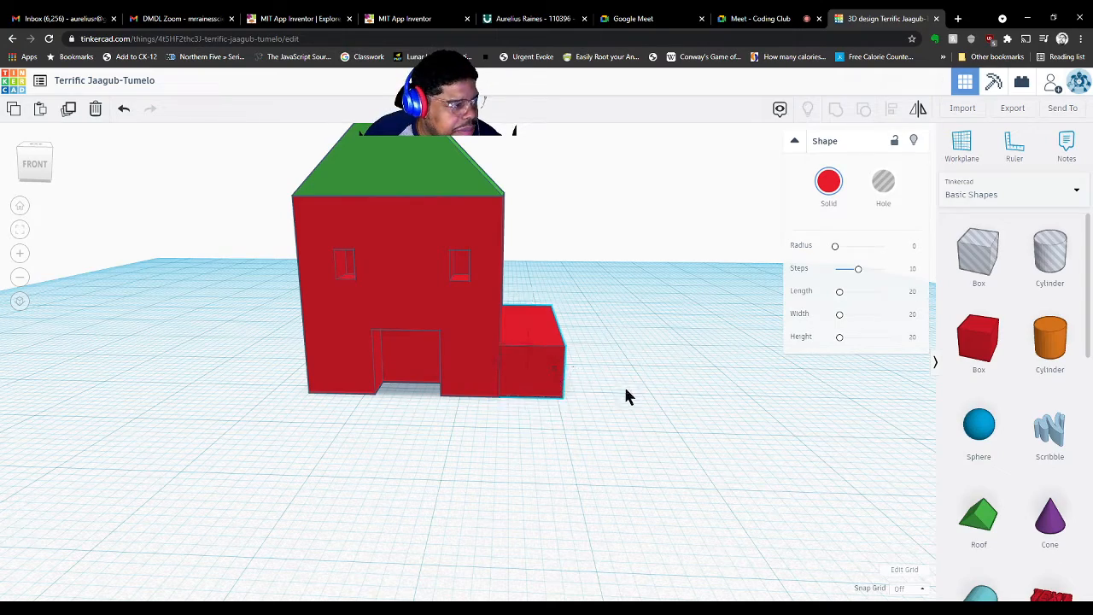
pyautogui.moveTo(624, 395); pyautogui.dragTo(439, 427, button='right')
# Resize the red extension box to about 11.83 mm wide, then bring a Wedge onto the workplane
pyautogui.click(456, 403)
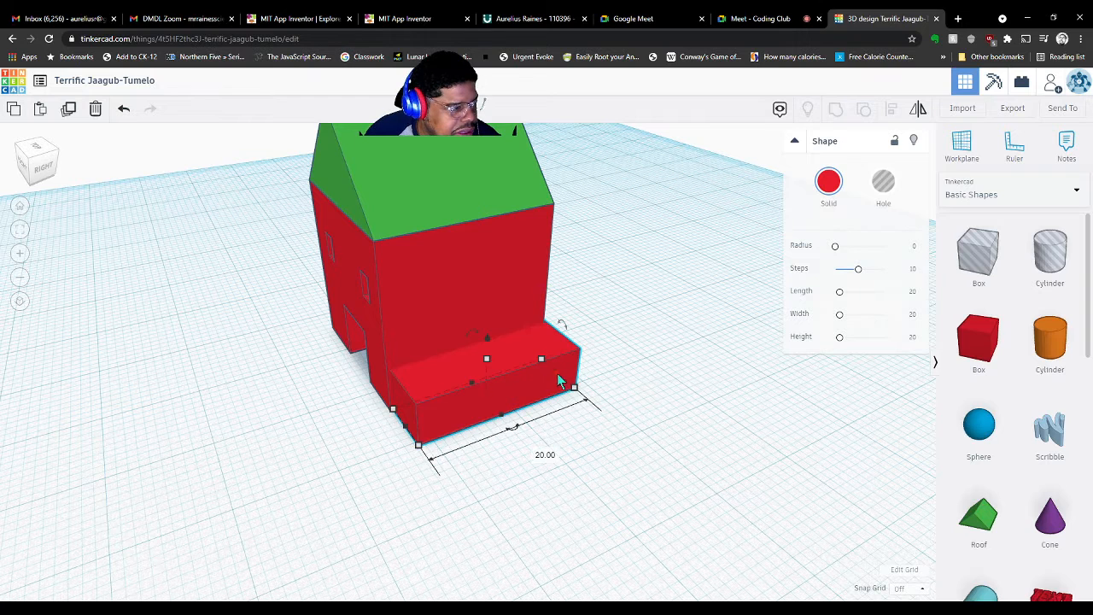
pyautogui.moveTo(553, 381); pyautogui.dragTo(468, 398)
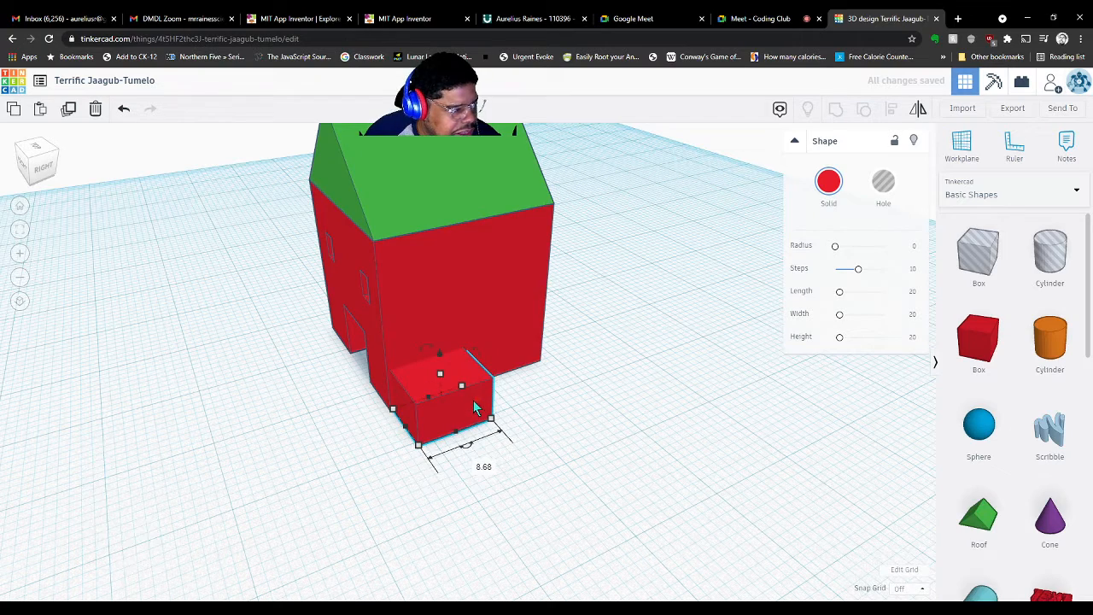
pyautogui.moveTo(490, 418); pyautogui.dragTo(515, 409)
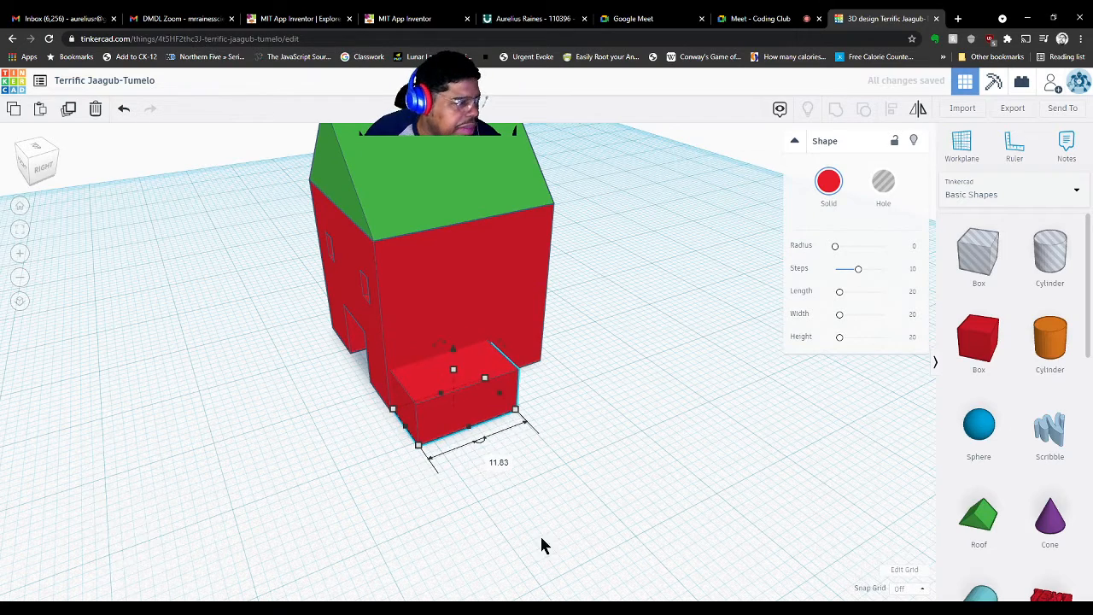
pyautogui.click(539, 546)
pyautogui.moveTo(503, 543); pyautogui.dragTo(571, 512, button='right')
pyautogui.scroll(-2, 1008, 489)
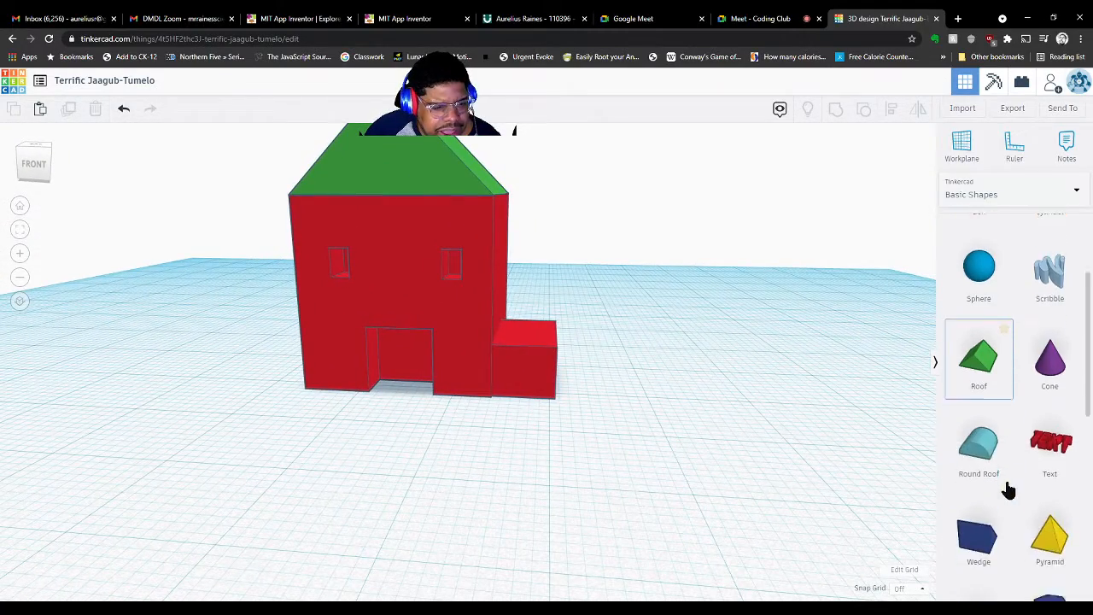
pyautogui.scroll(-2, 1008, 488)
pyautogui.scroll(1, 1008, 488)
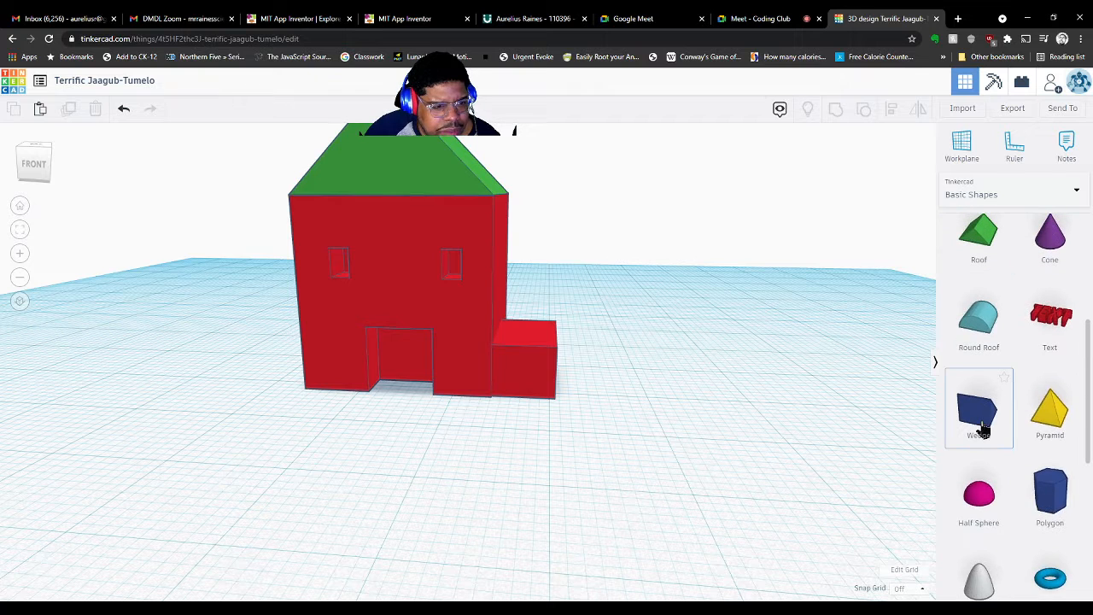
pyautogui.moveTo(982, 431); pyautogui.dragTo(600, 386)
# Drop the blue wedge just right of the red extension and view it from above
pyautogui.moveTo(671, 454); pyautogui.dragTo(755, 502, button='right')
pyautogui.scroll(-5, 745, 500)
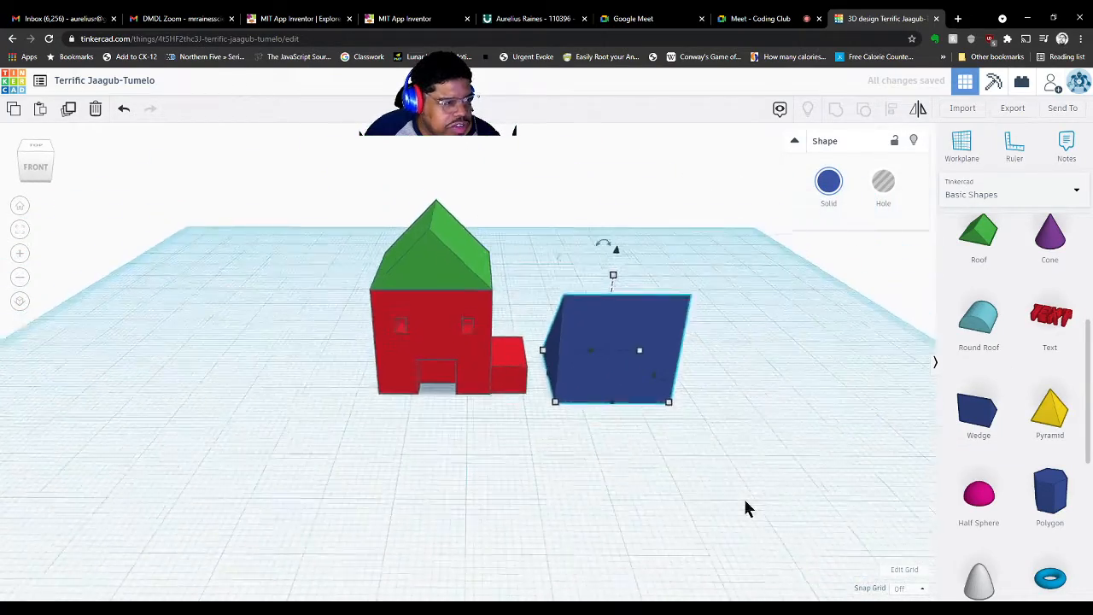
pyautogui.moveTo(629, 468); pyautogui.dragTo(626, 495, button='right')
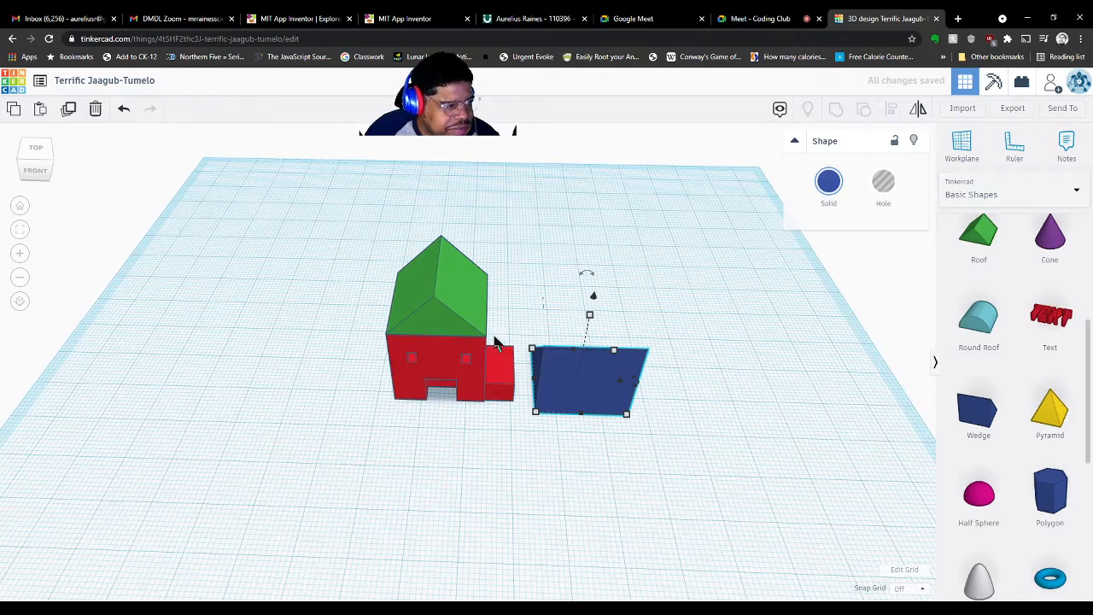
pyautogui.moveTo(680, 436); pyautogui.dragTo(643, 498, button='right')
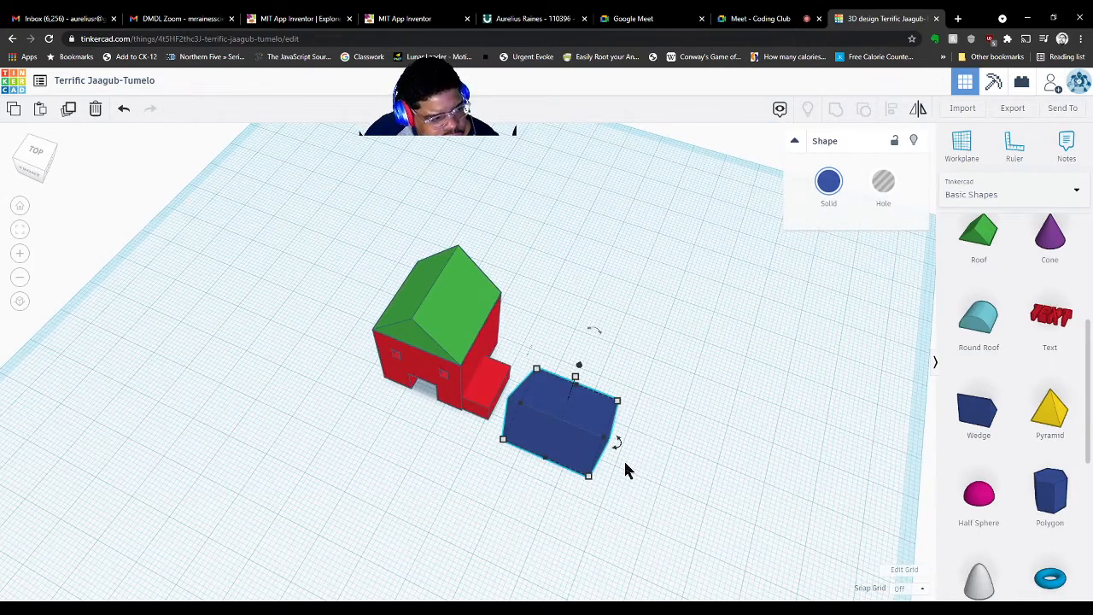
pyautogui.moveTo(622, 447)
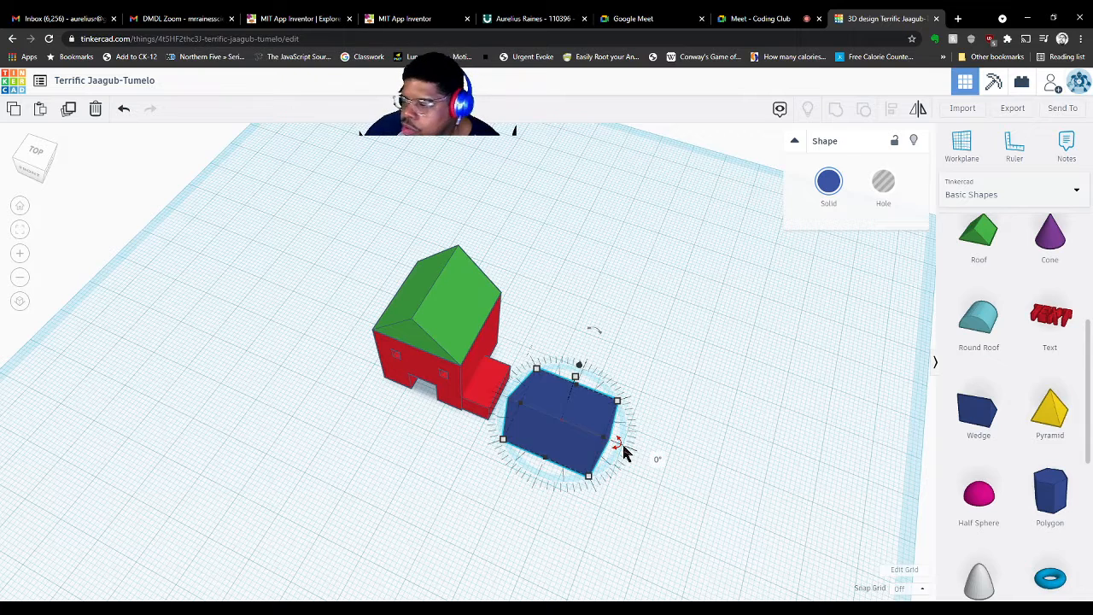
pyautogui.moveTo(623, 450); pyautogui.dragTo(627, 457)
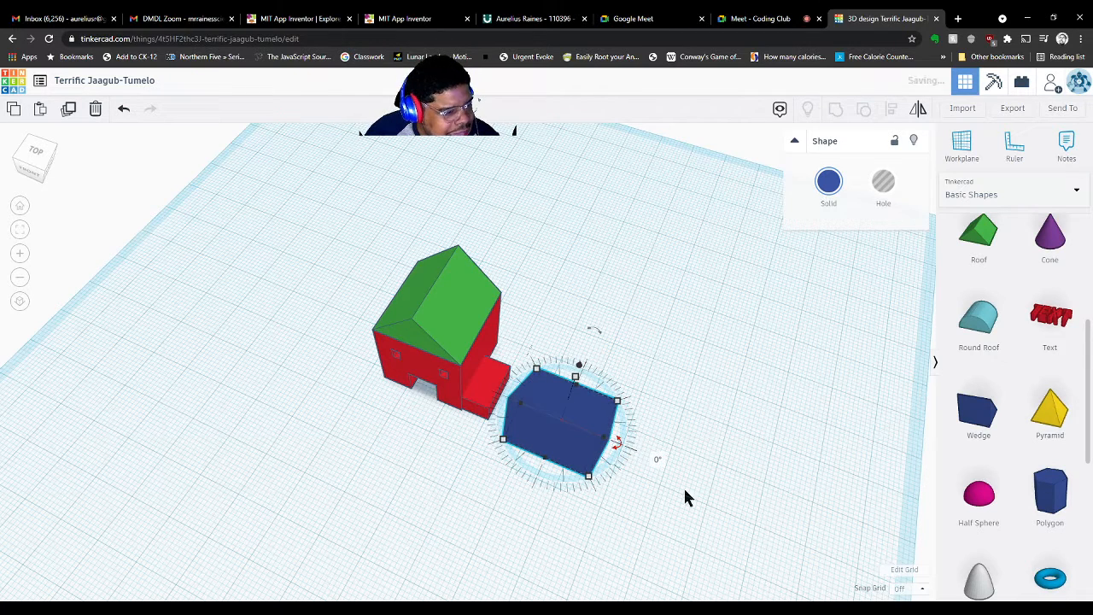
# Set the snap grid to 1.0 mm, trying a drag rotation of the wedge and undoing it
pyautogui.click(920, 591)
pyautogui.click(903, 534)
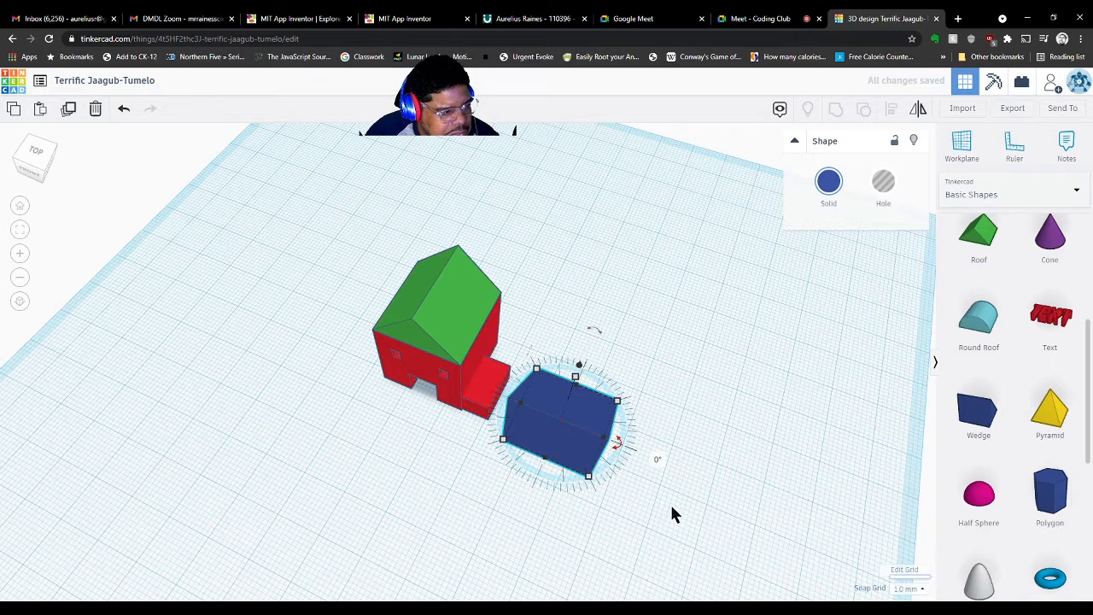
pyautogui.moveTo(618, 451); pyautogui.dragTo(534, 475)
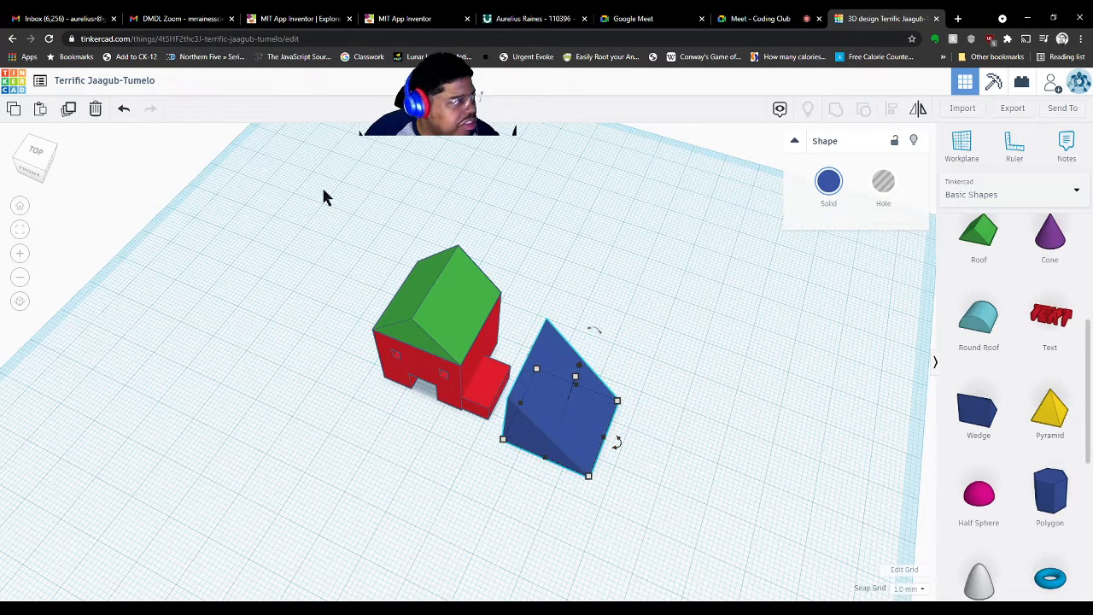
pyautogui.click(123, 111)
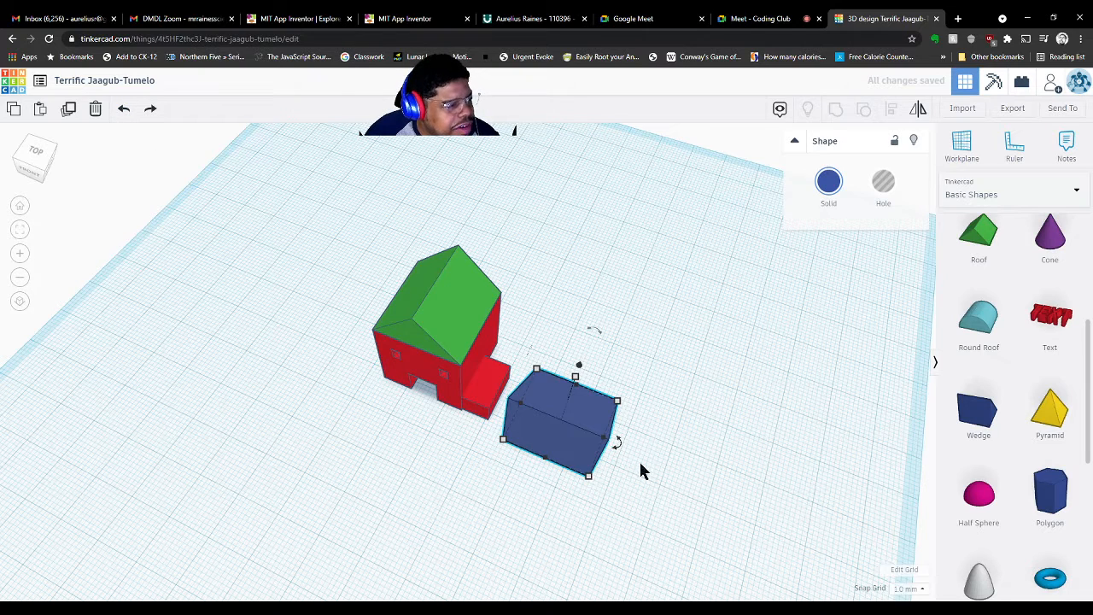
# Rotate the blue wedge by -90° through its rotation angle entry
pyautogui.click(620, 445)
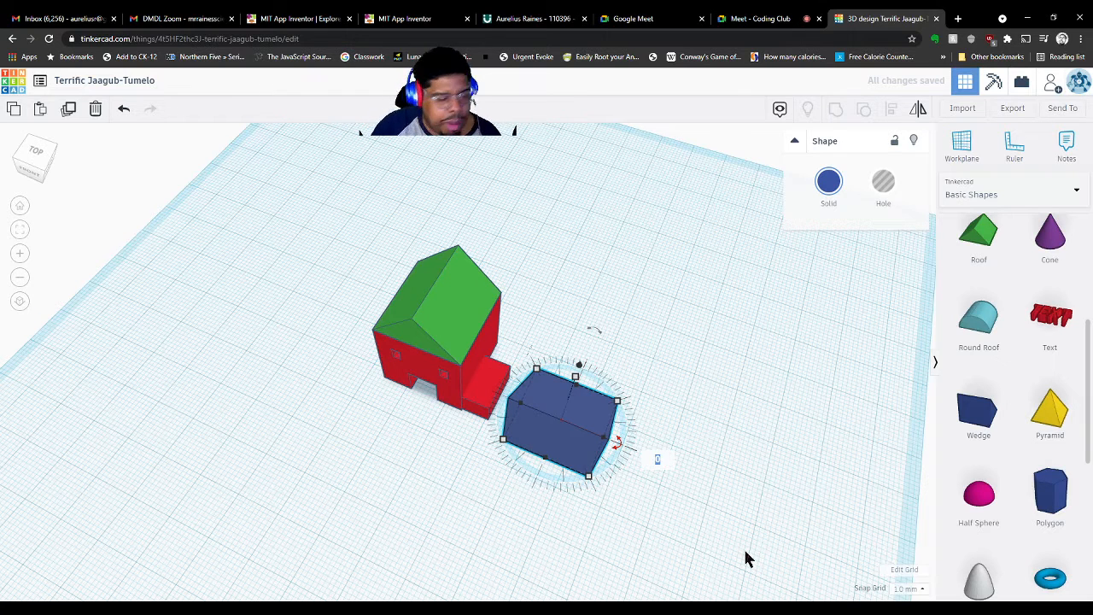
pyautogui.write('90')
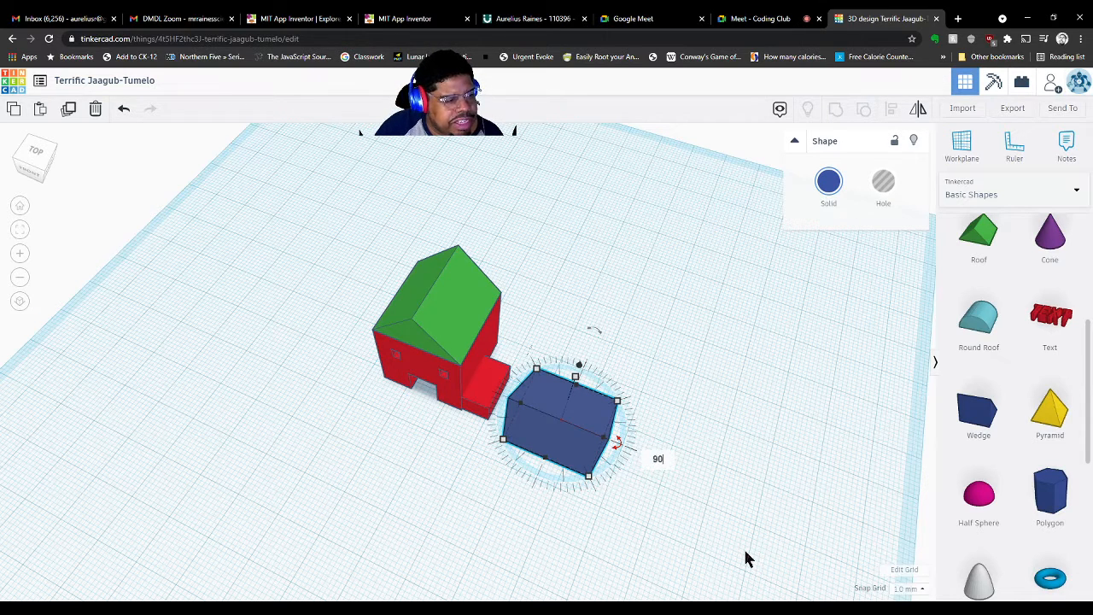
pyautogui.press('Return')
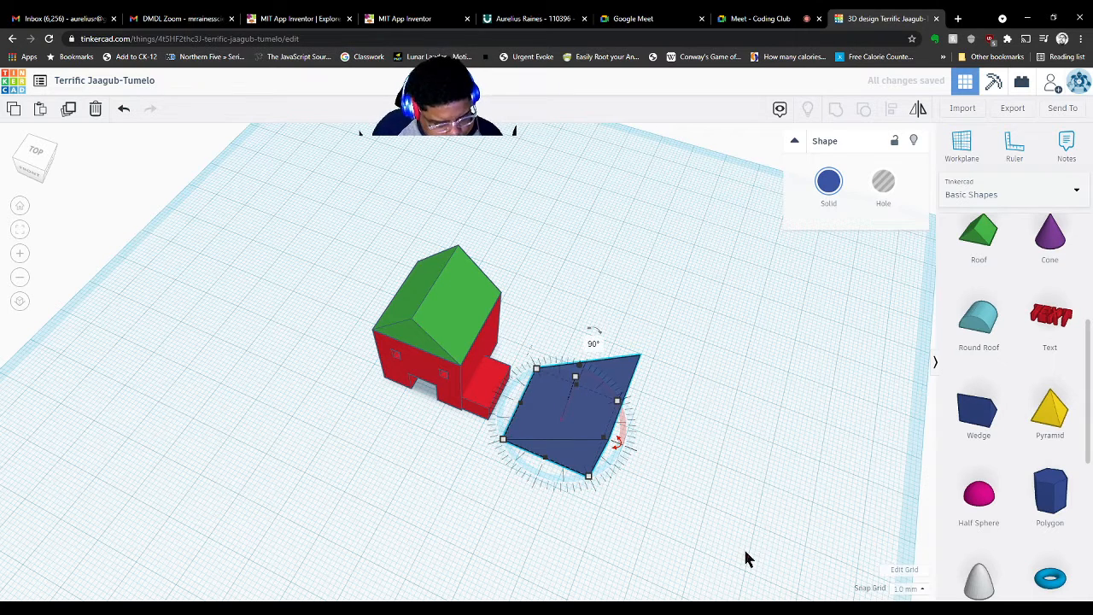
pyautogui.hotkey('ctrl', 'z')
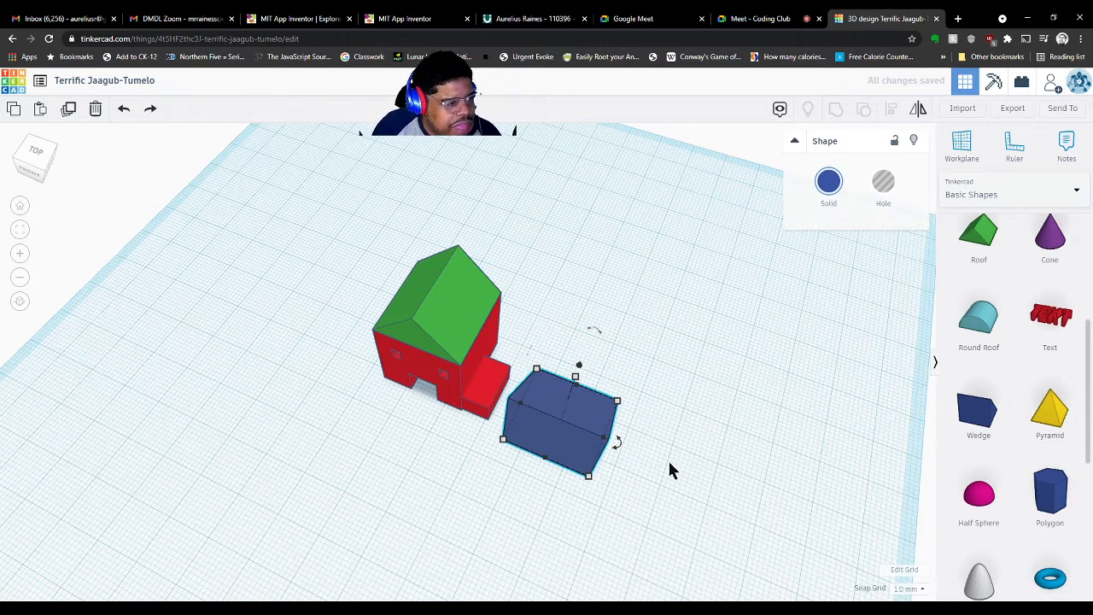
pyautogui.click(617, 445)
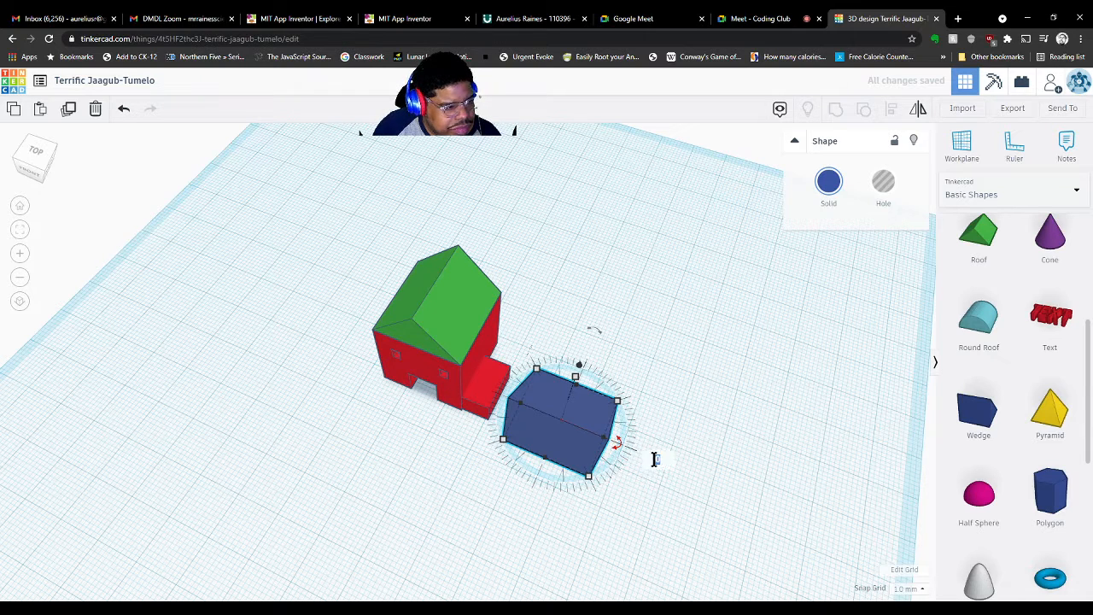
pyautogui.write('-90')
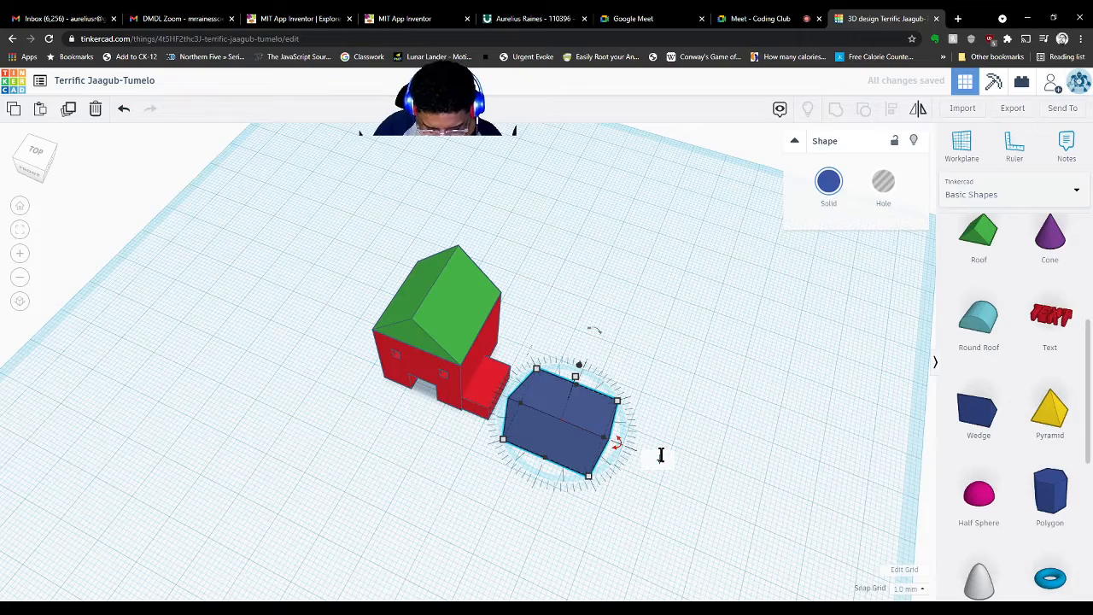
pyautogui.press('Return')
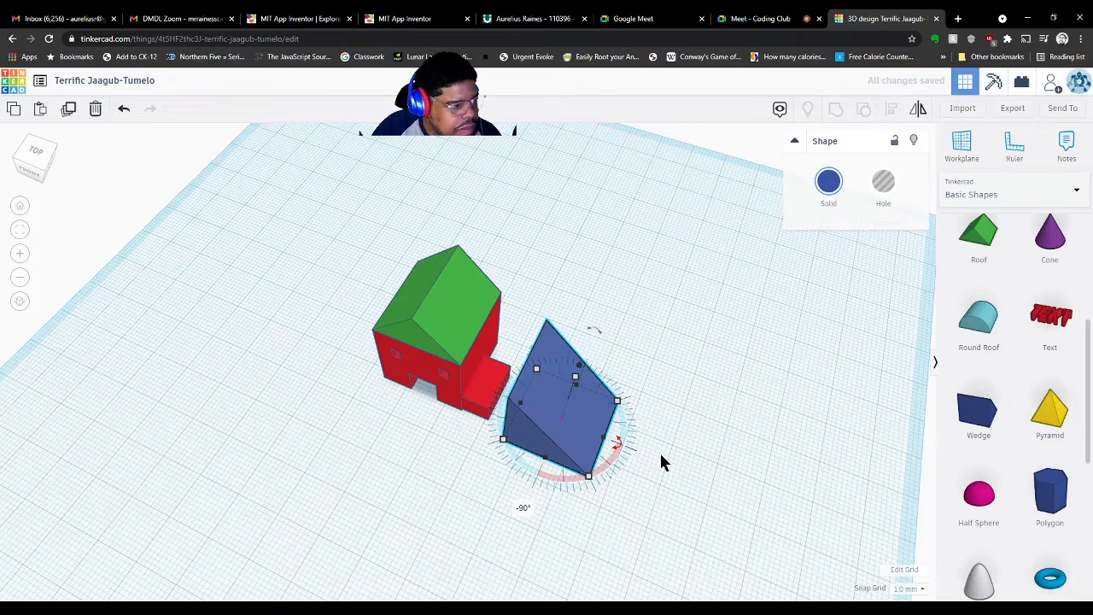
pyautogui.moveTo(659, 451); pyautogui.dragTo(683, 495, button='right')
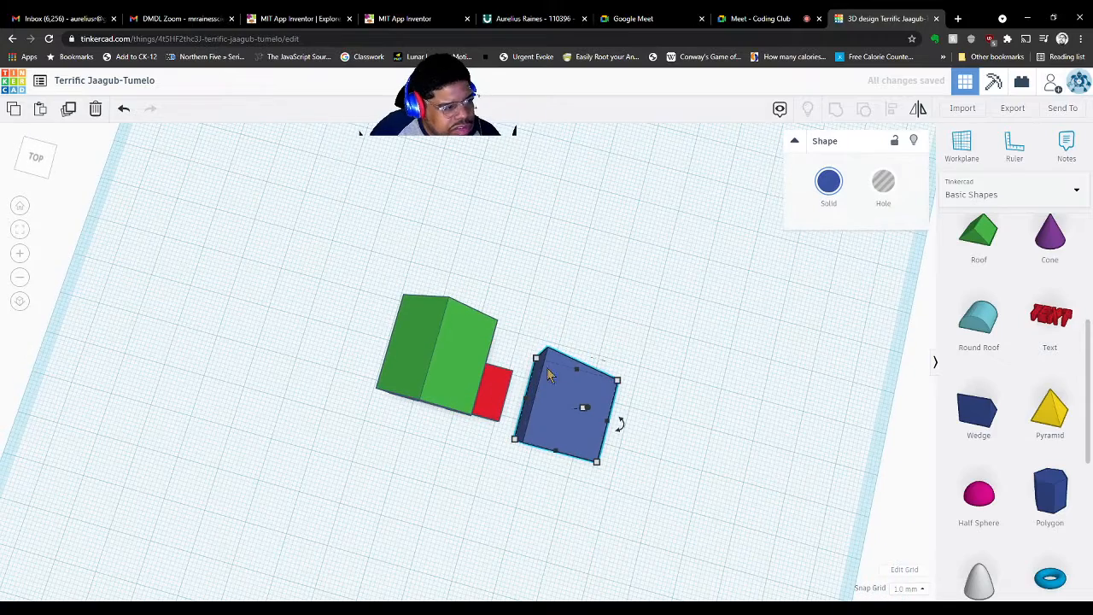
# Shorten the blue wedge's length to 10 mm
pyautogui.click(481, 393)
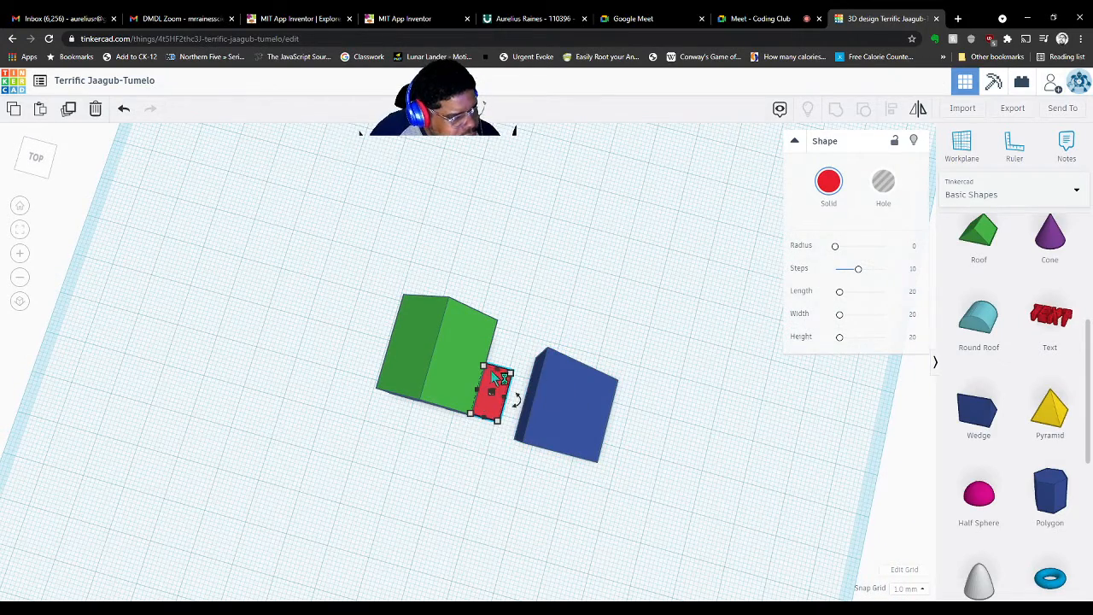
pyautogui.click(575, 395)
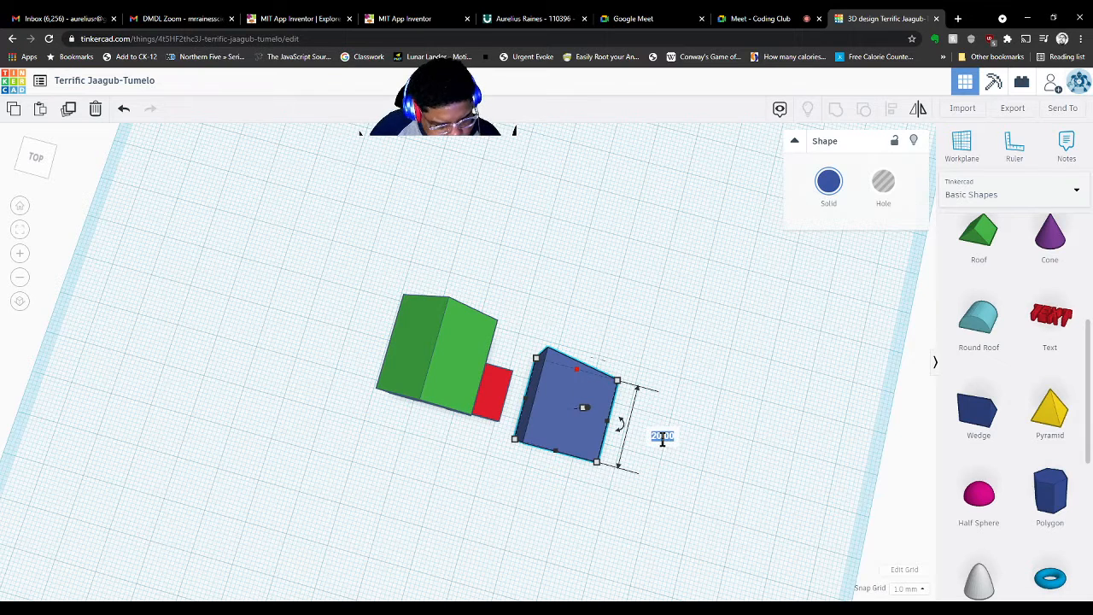
pyautogui.press('BackSpace')
pyautogui.write('10')
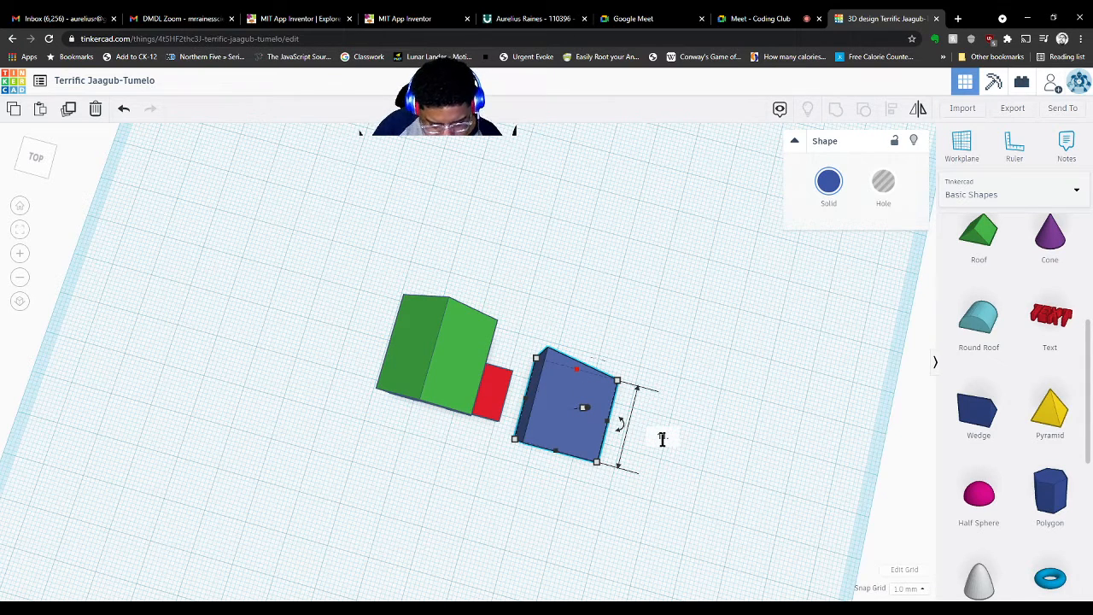
pyautogui.press('Return')
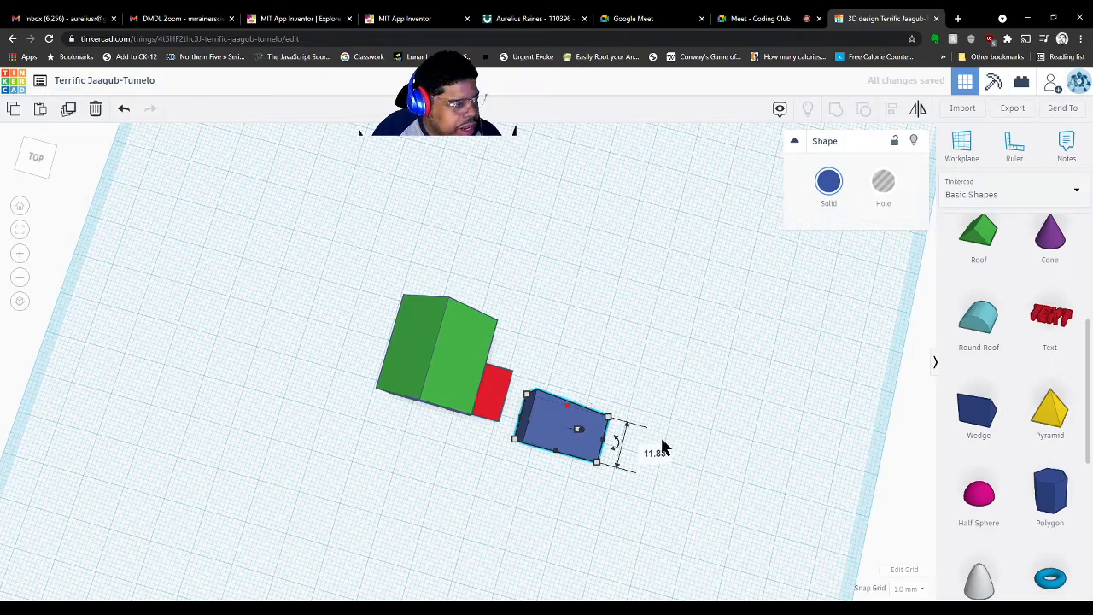
# Lower the blue wedge's height from 20 to 5 mm
pyautogui.moveTo(559, 507); pyautogui.dragTo(576, 398, button='right')
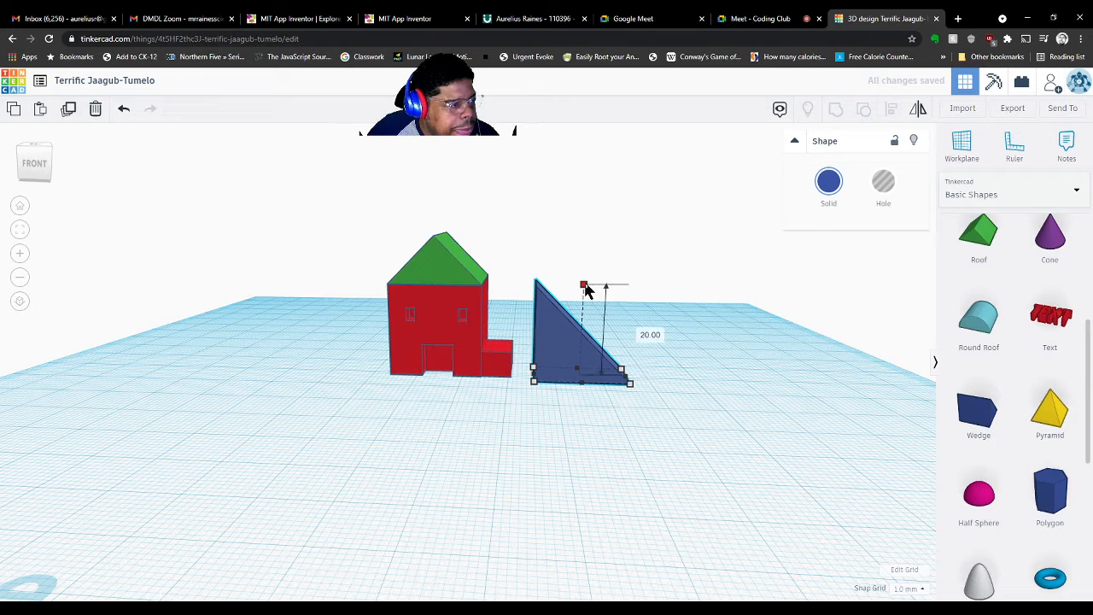
pyautogui.click(641, 332)
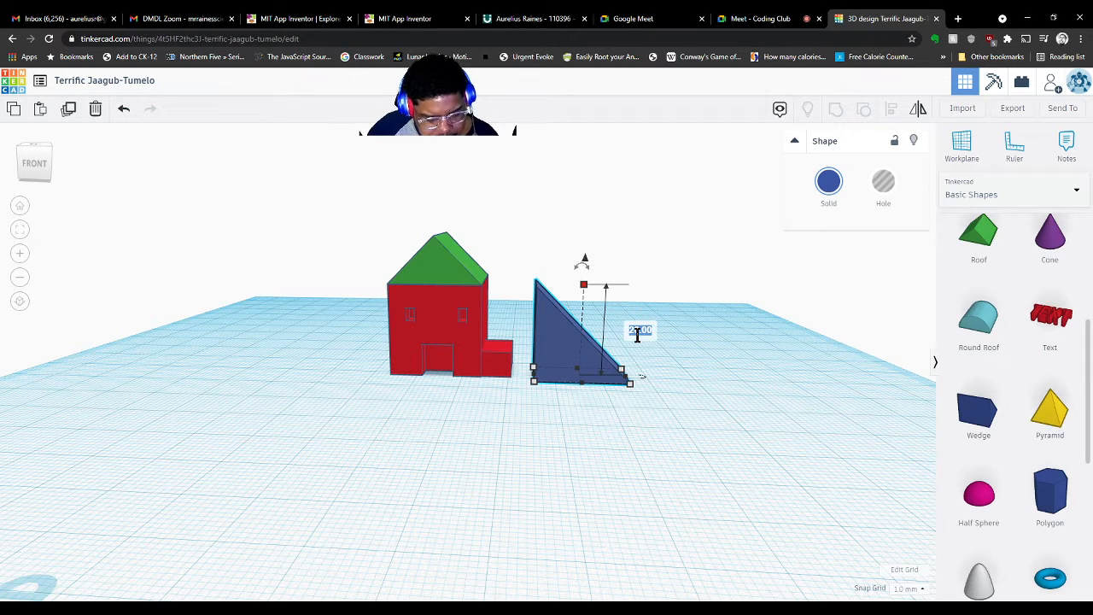
pyautogui.write('5')
pyautogui.press('Return')
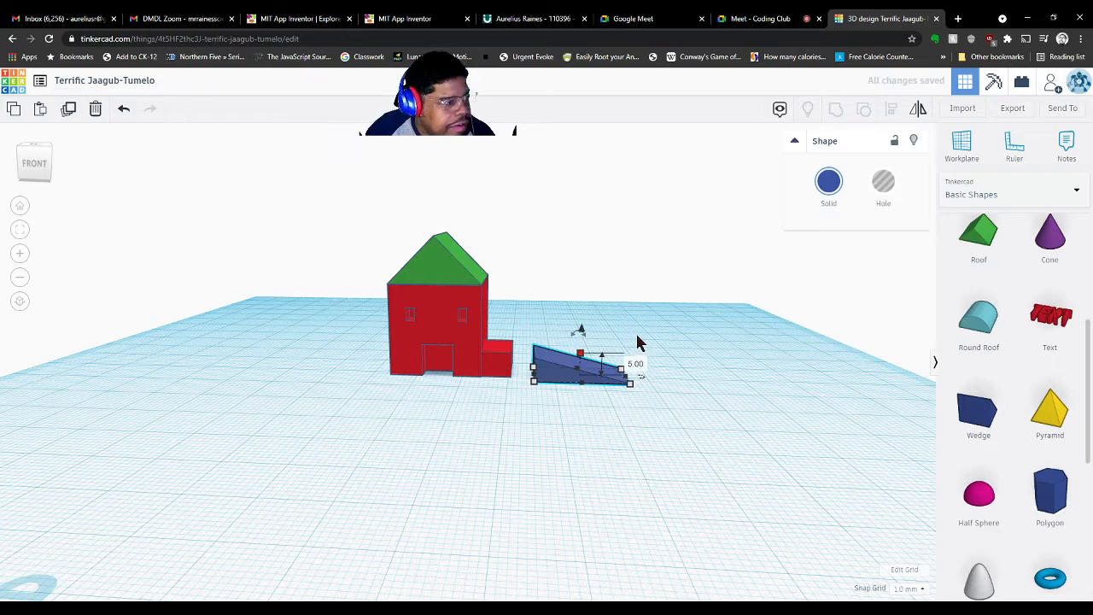
pyautogui.moveTo(638, 380); pyautogui.dragTo(621, 521, button='right')
pyautogui.click(500, 414)
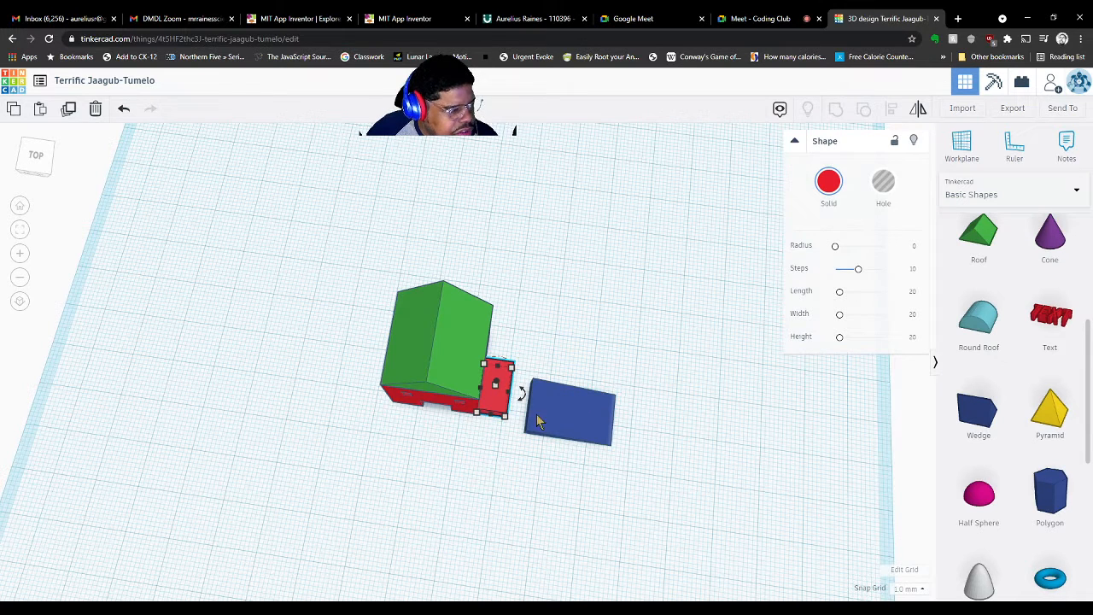
# Narrow the blue wedge to 6.5 mm wide
pyautogui.click(581, 427)
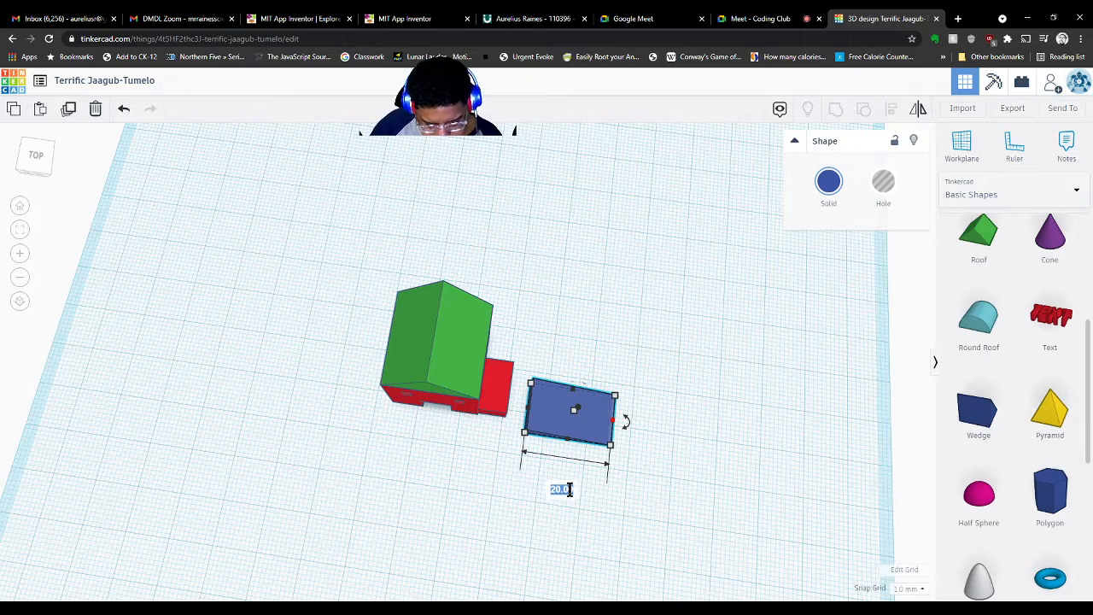
pyautogui.write('6')
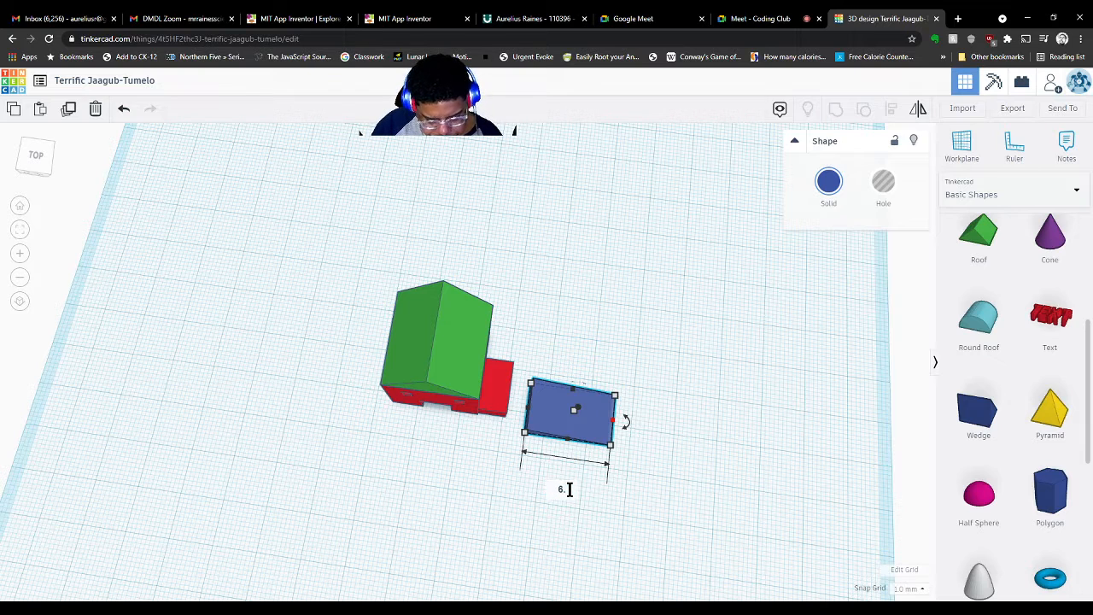
pyautogui.write('.5')
pyautogui.press('Return')
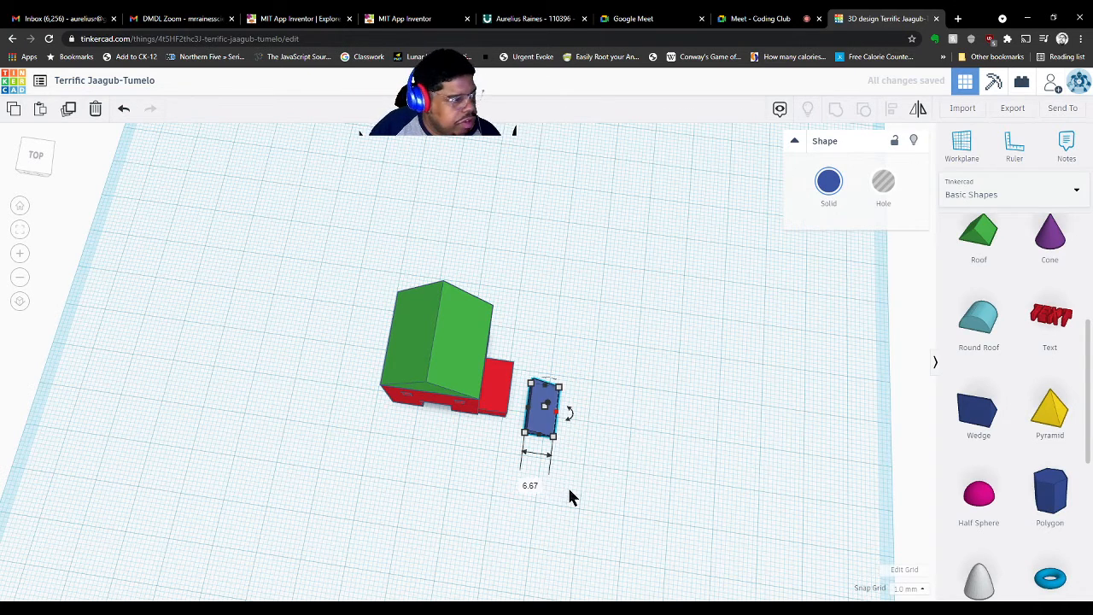
# Place a work plane on the top face of the small red extension
pyautogui.moveTo(567, 484); pyautogui.dragTo(570, 425, button='right')
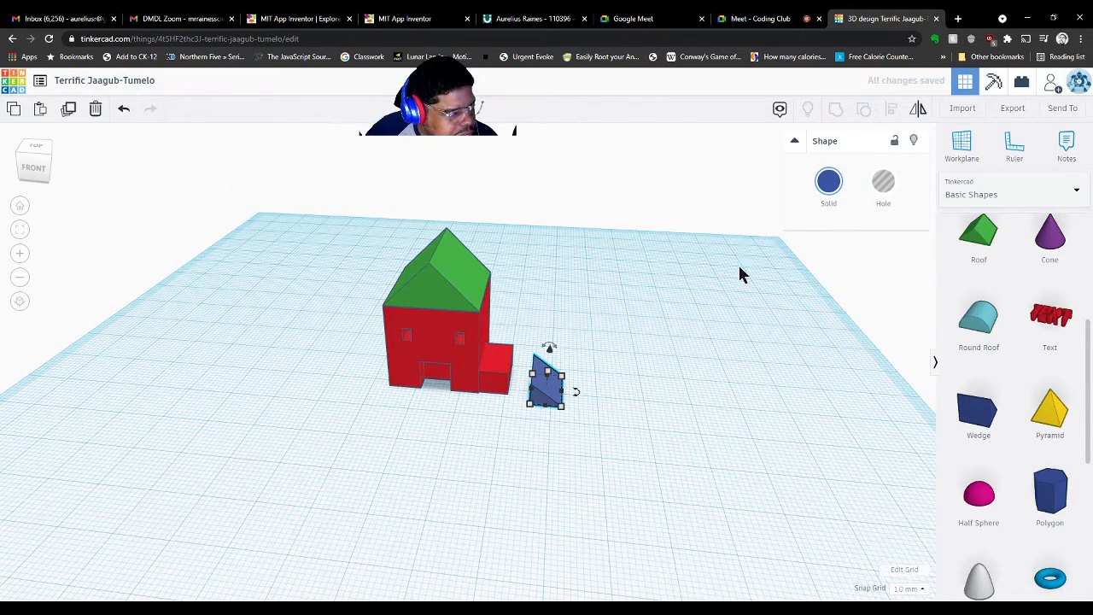
pyautogui.click(962, 143)
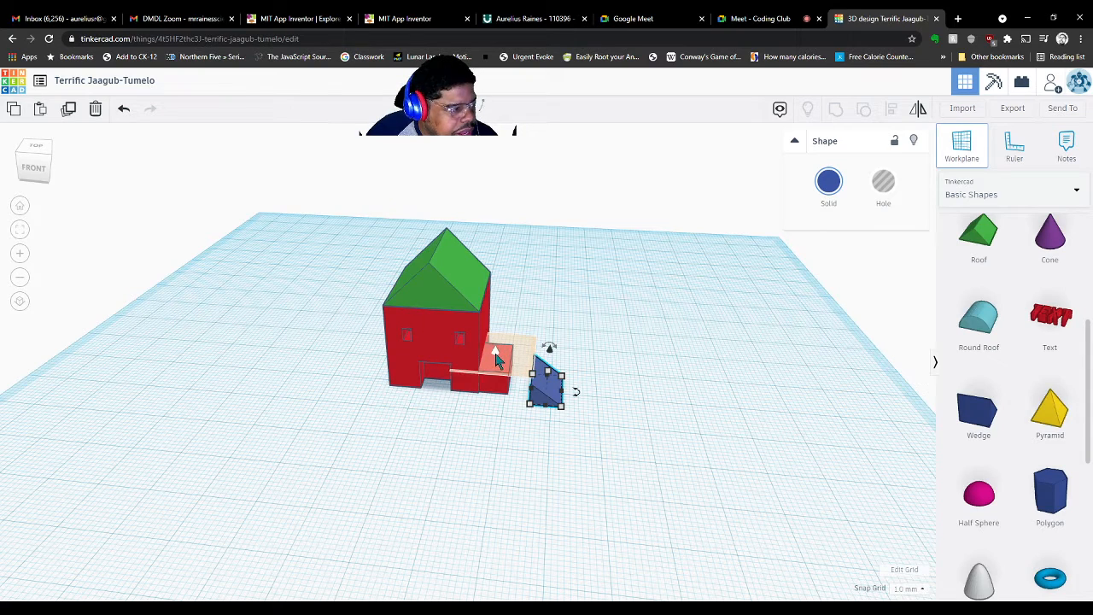
pyautogui.click(493, 359)
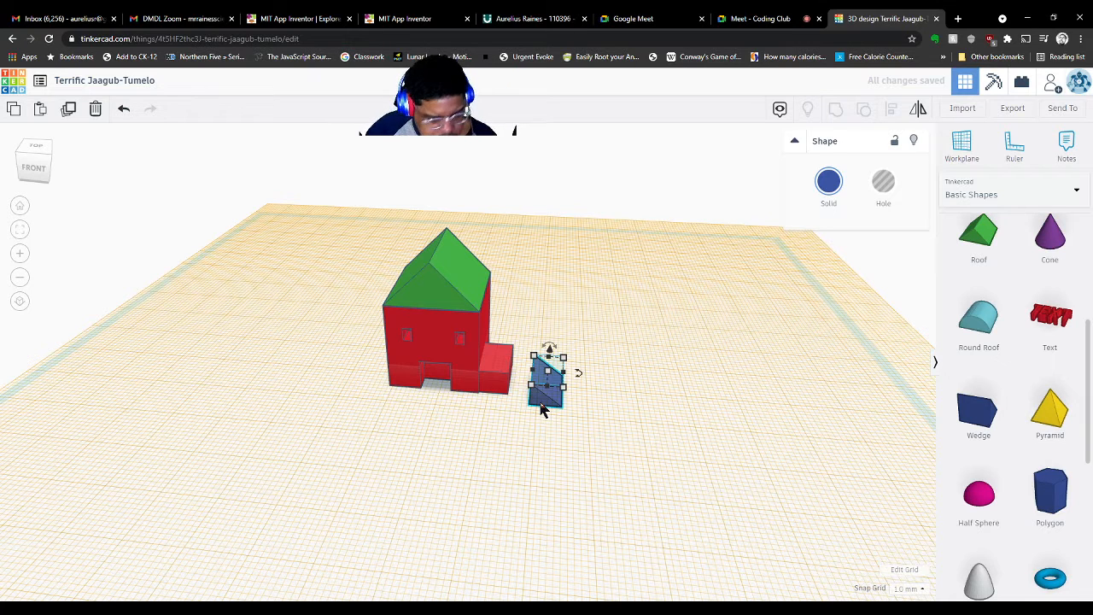
# Drop the blue wedge onto the extension's work plane and slide it against the red box
pyautogui.press('d')
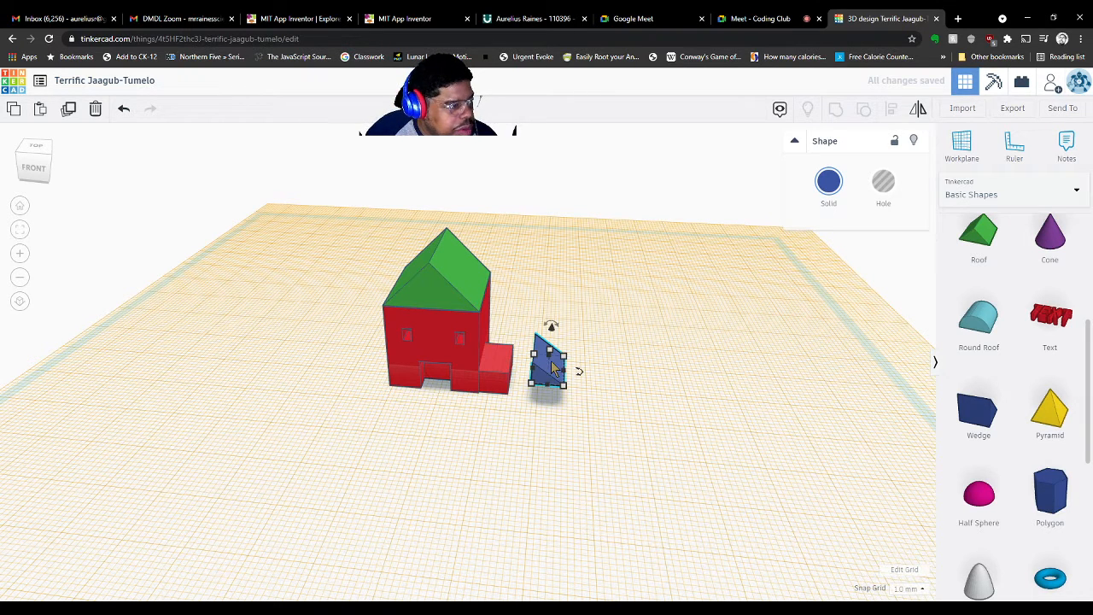
pyautogui.moveTo(555, 369); pyautogui.dragTo(502, 359)
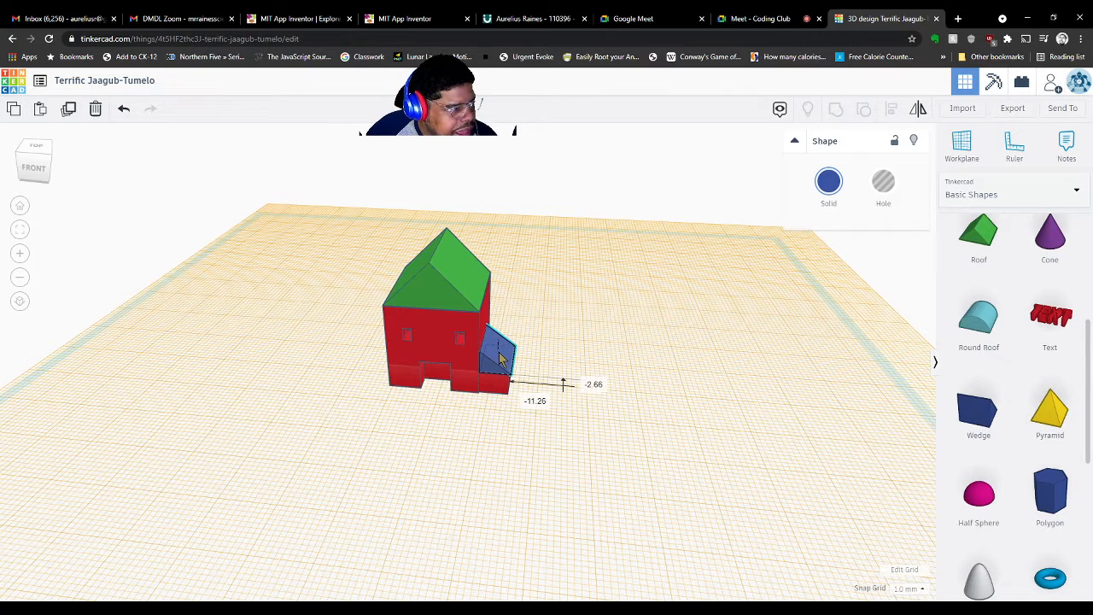
pyautogui.click(509, 463)
# Align the blue wedge flush with the front of the red extension
pyautogui.moveTo(534, 455); pyautogui.dragTo(324, 432, button='right')
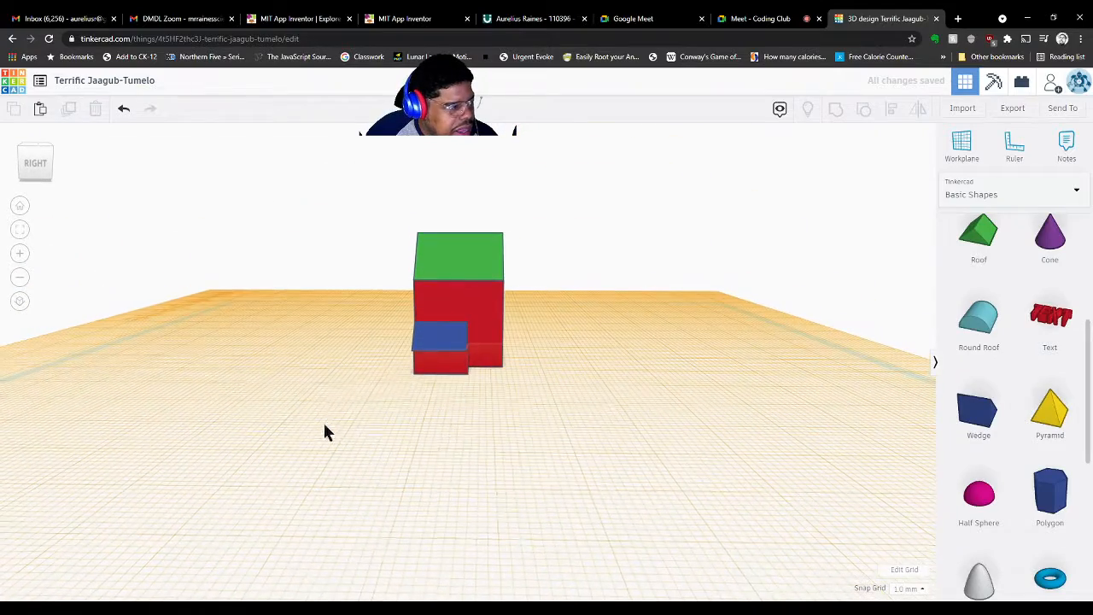
pyautogui.click(439, 335)
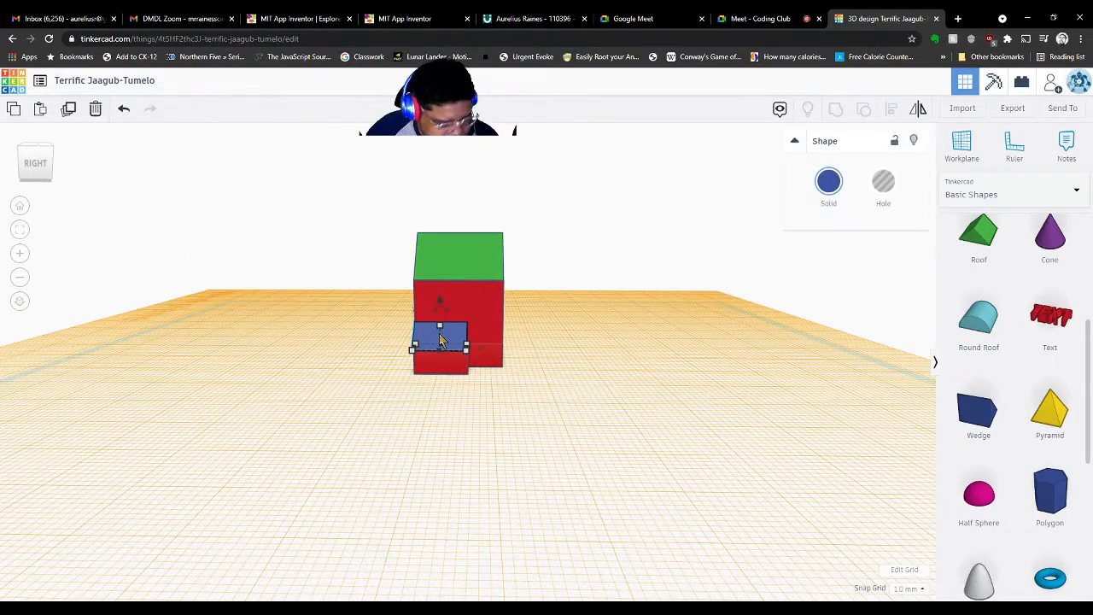
pyautogui.keyDown('shift'); pyautogui.click(441, 370); pyautogui.keyUp('shift')
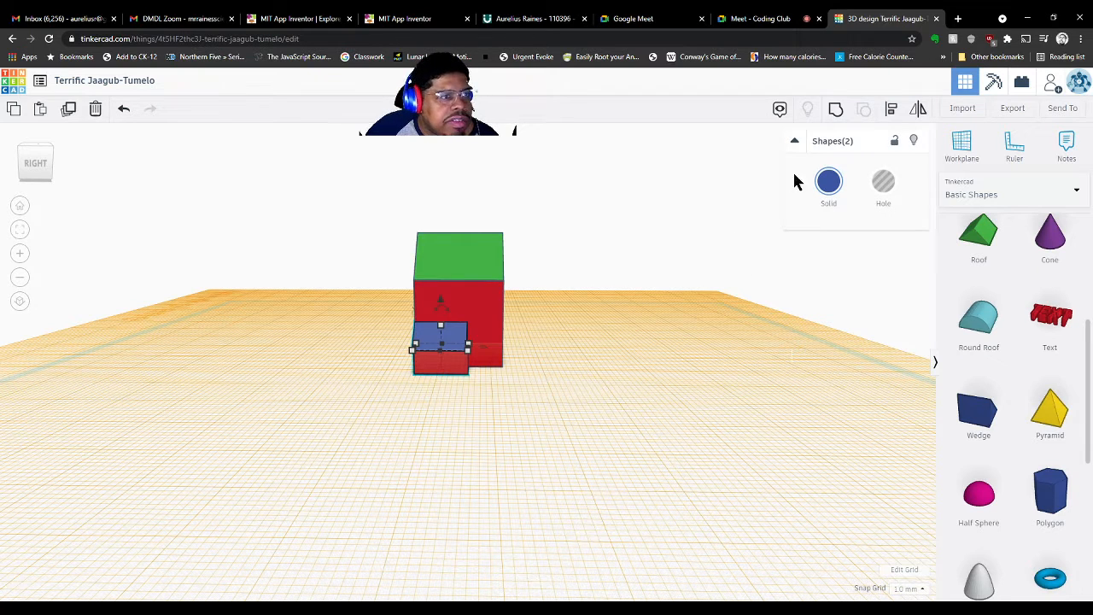
pyautogui.click(889, 109)
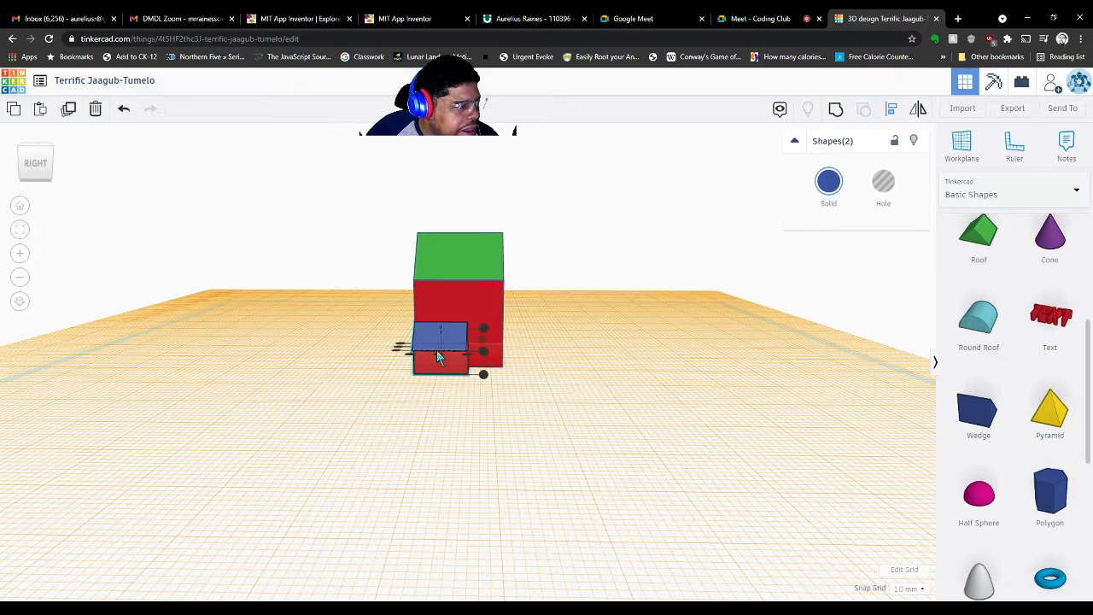
pyautogui.moveTo(416, 438); pyautogui.dragTo(429, 385, button='right')
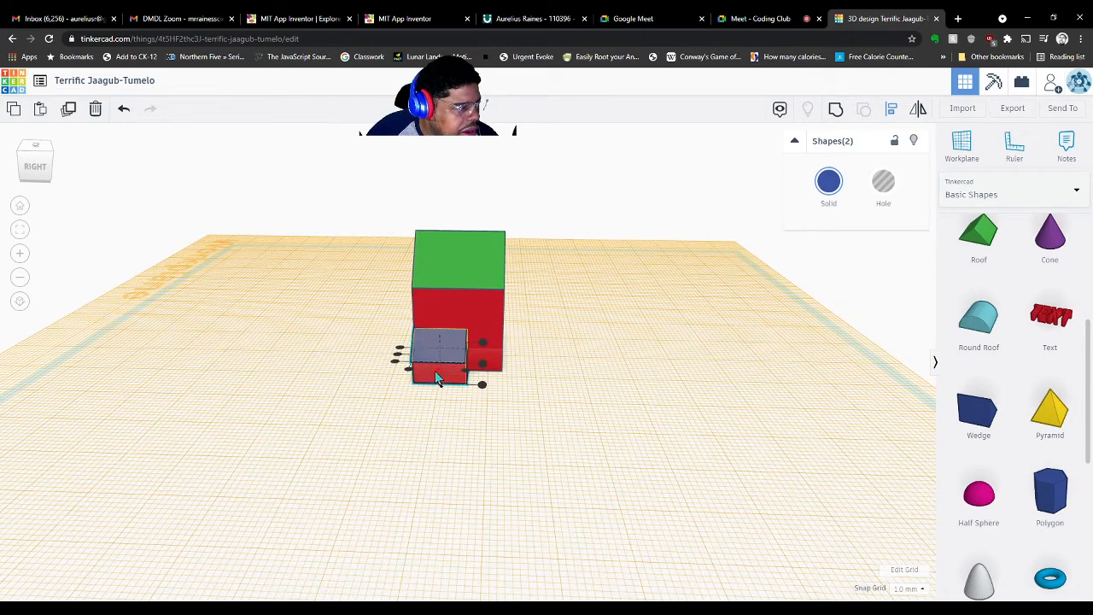
pyautogui.click(436, 369)
pyautogui.click(481, 503)
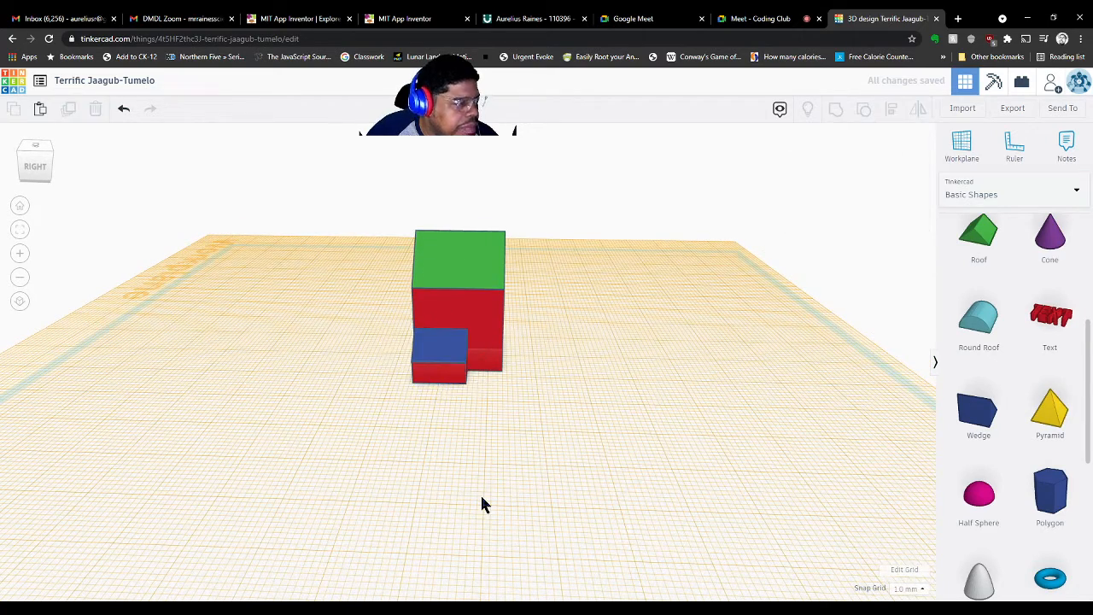
pyautogui.moveTo(481, 503); pyautogui.dragTo(722, 505, button='right')
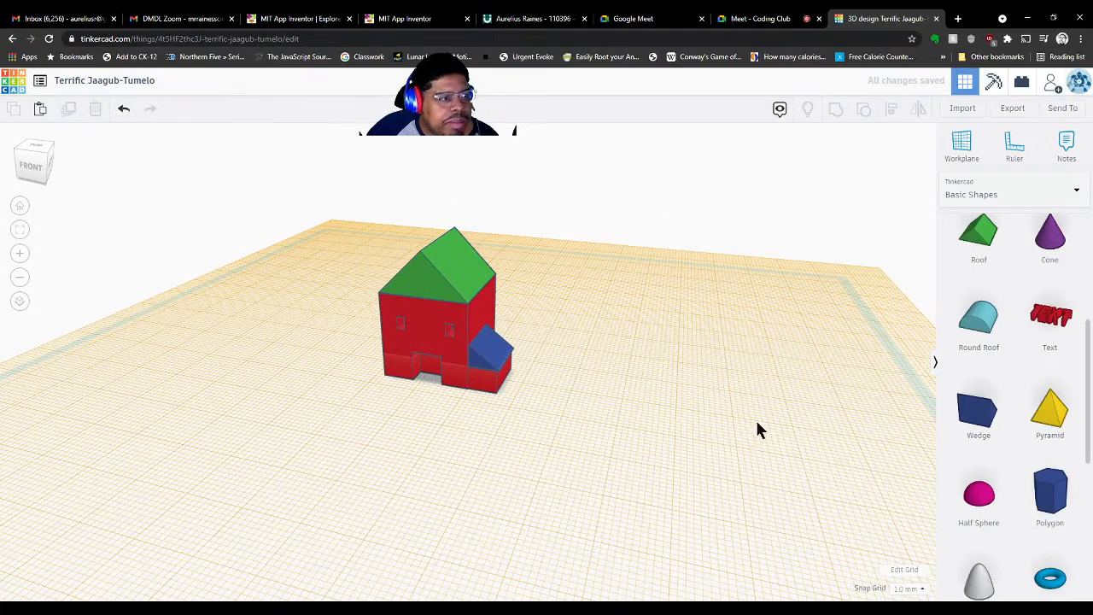
# Reset the work plane onto the ground grid and begin editing the design title
pyautogui.click(962, 141)
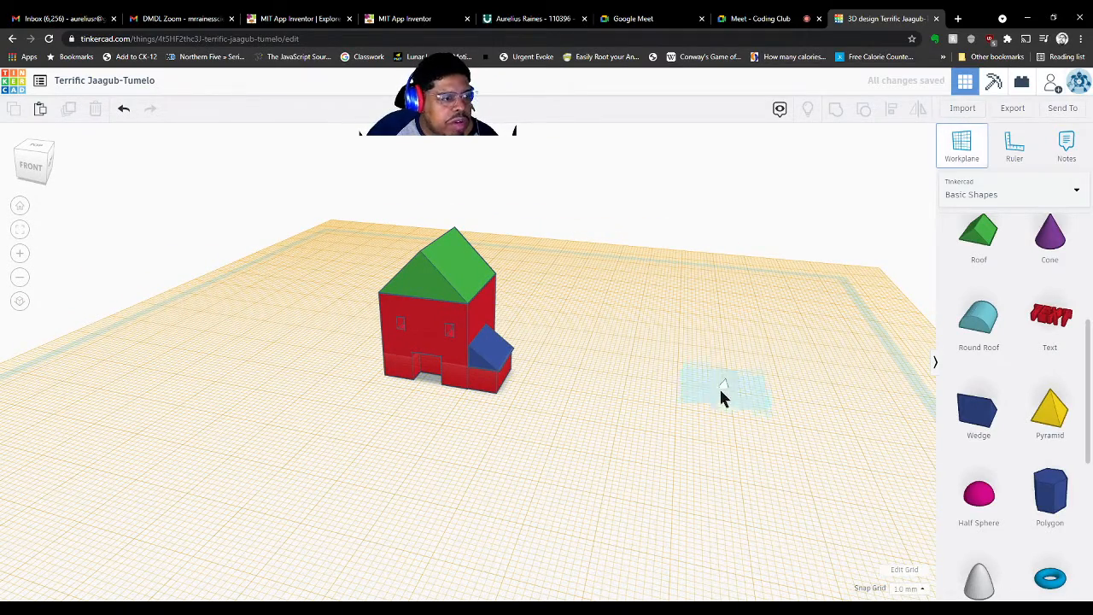
pyautogui.click(713, 412)
pyautogui.moveTo(705, 412); pyautogui.dragTo(699, 444, button='right')
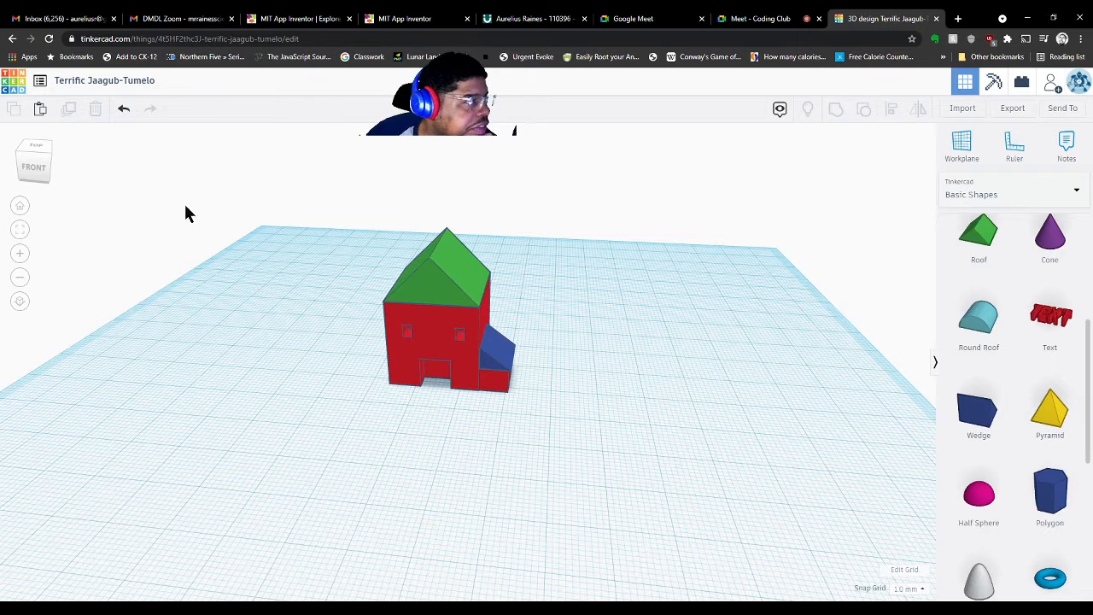
pyautogui.click(120, 80)
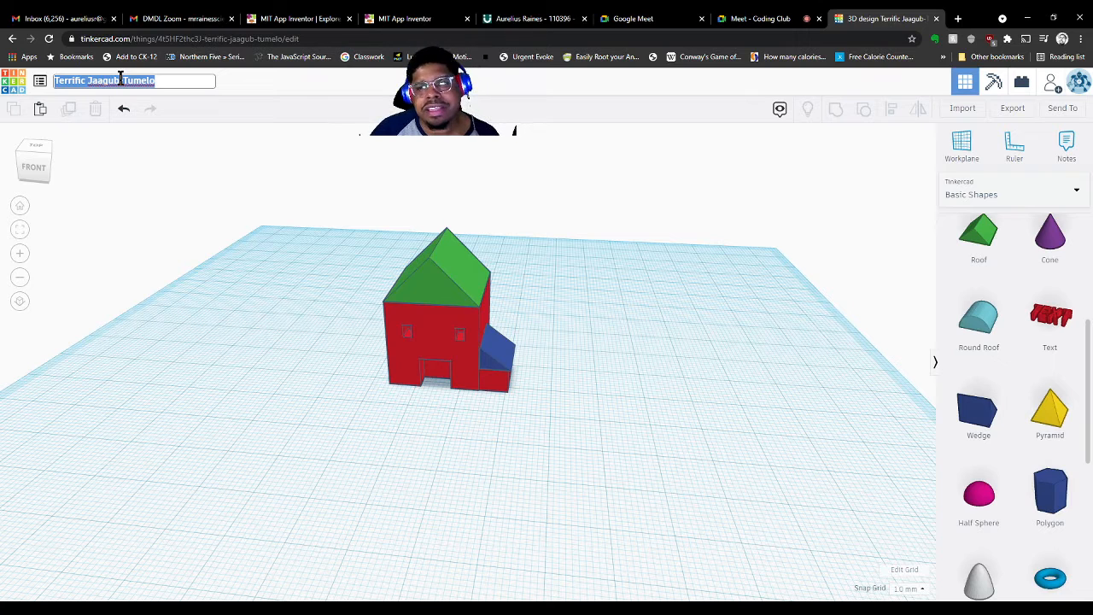
# Retitle the design as the creator's surname plus 'Basic House' and bring up Export
pyautogui.write('B')
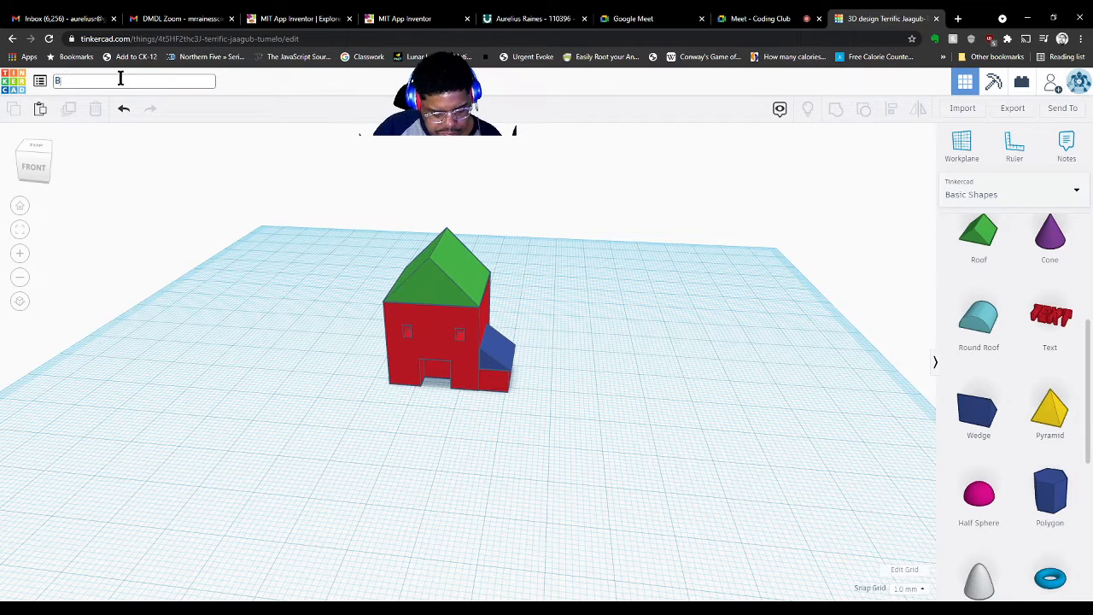
pyautogui.write('asic House')
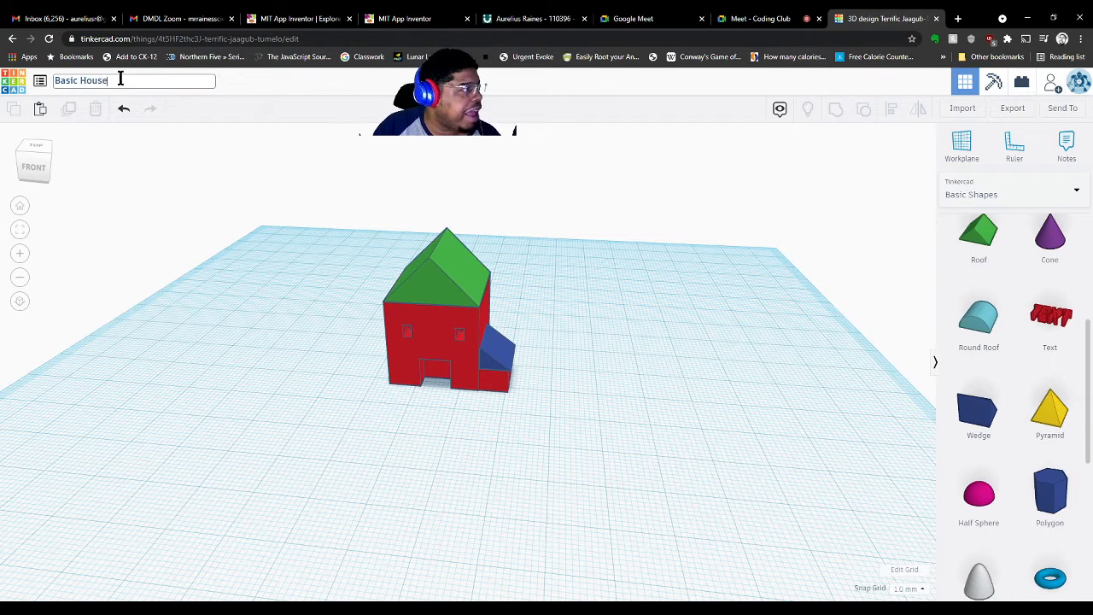
pyautogui.click(245, 384)
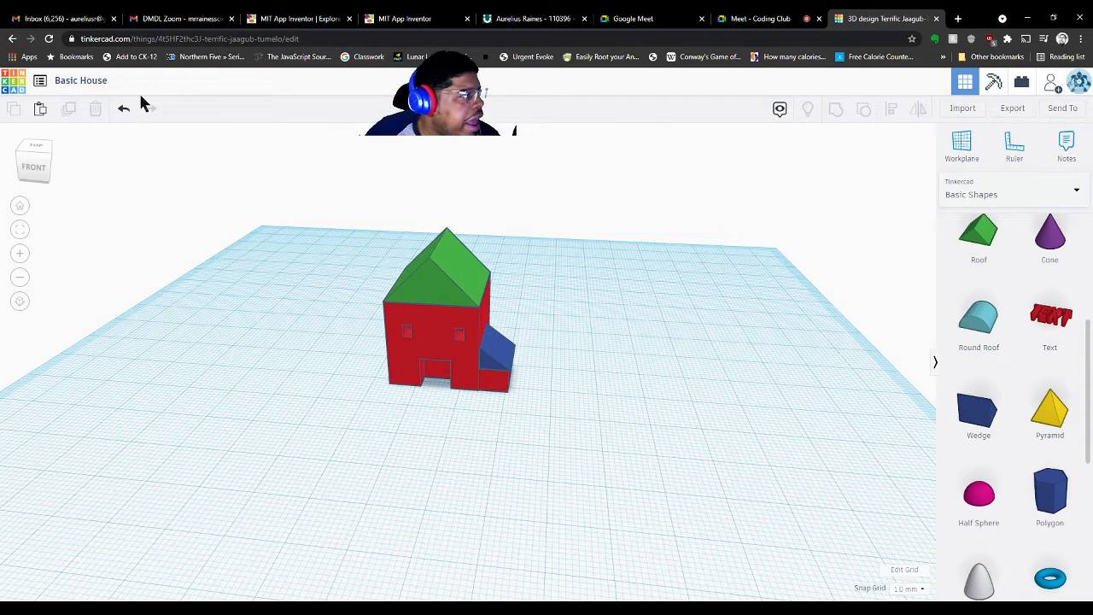
pyautogui.click(117, 82)
pyautogui.click(117, 82)
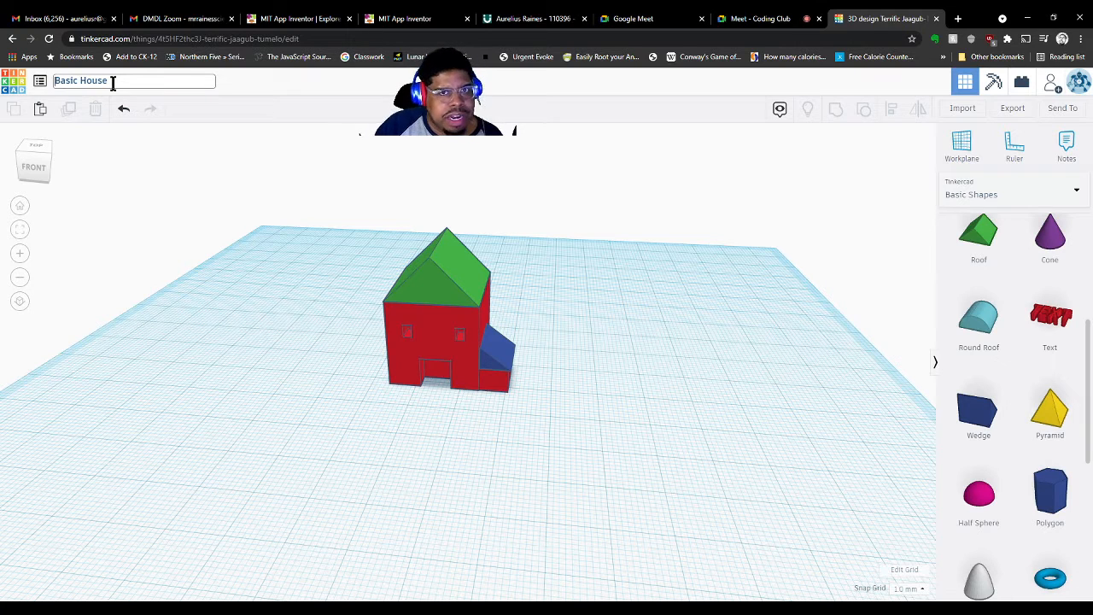
pyautogui.write('Raines')
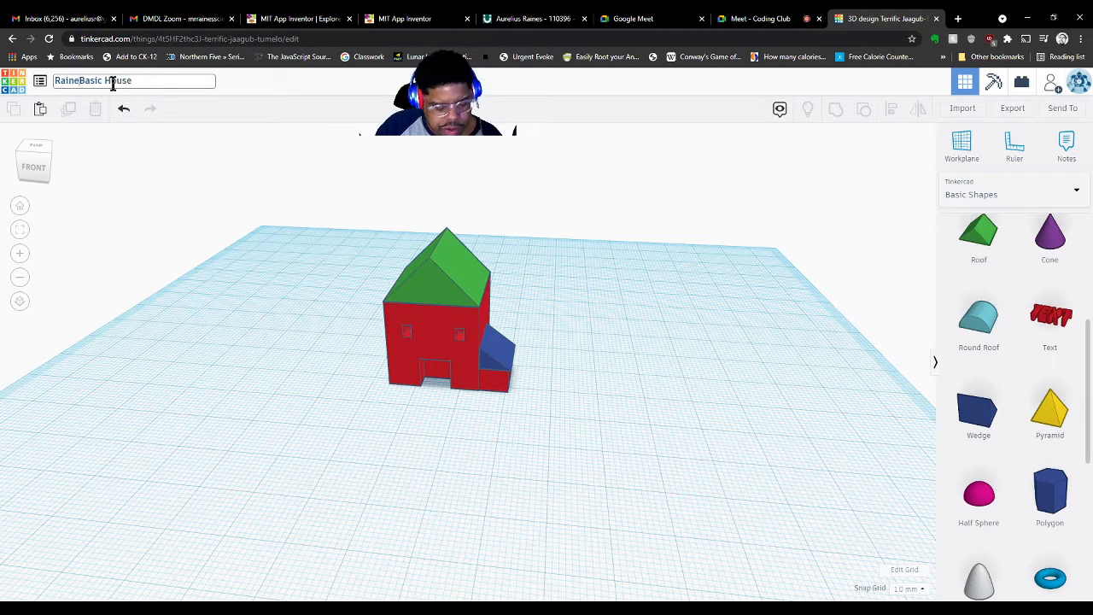
pyautogui.click(789, 215)
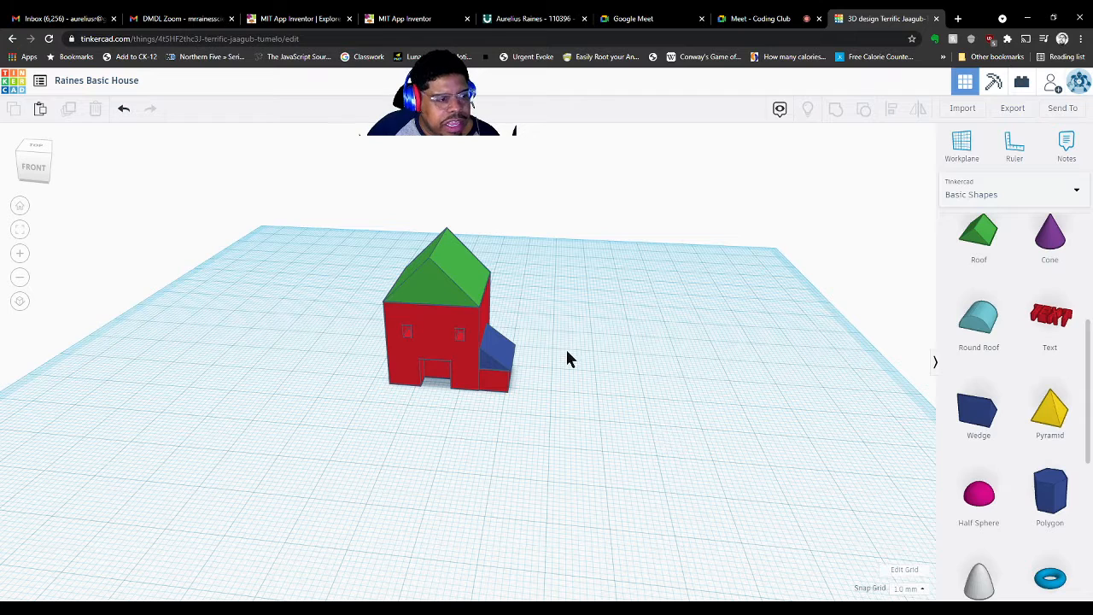
pyautogui.click(1012, 109)
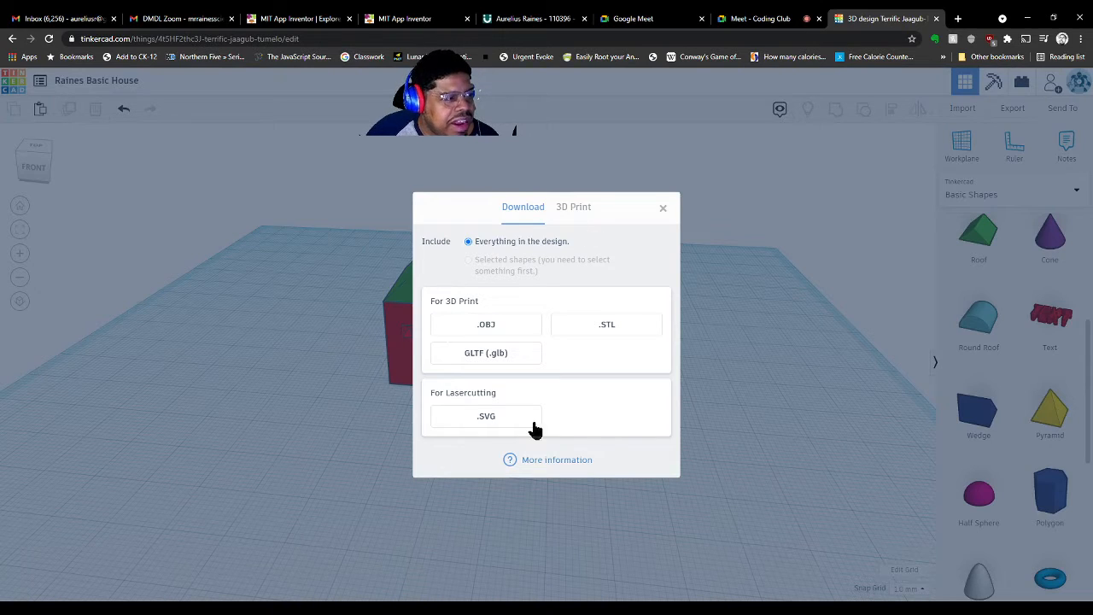
# Download everything in the design as an .STL file
pyautogui.click(580, 339)
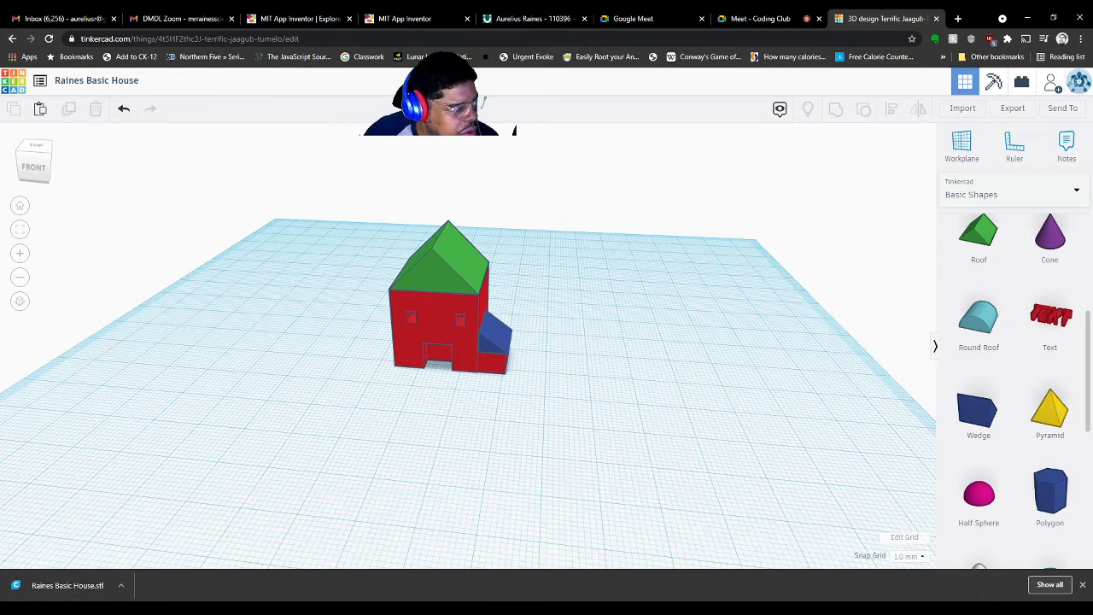
# Open the Ultimaker Cura download page via a 'cura downloads' search, then return to Tinkercad
pyautogui.click(958, 18)
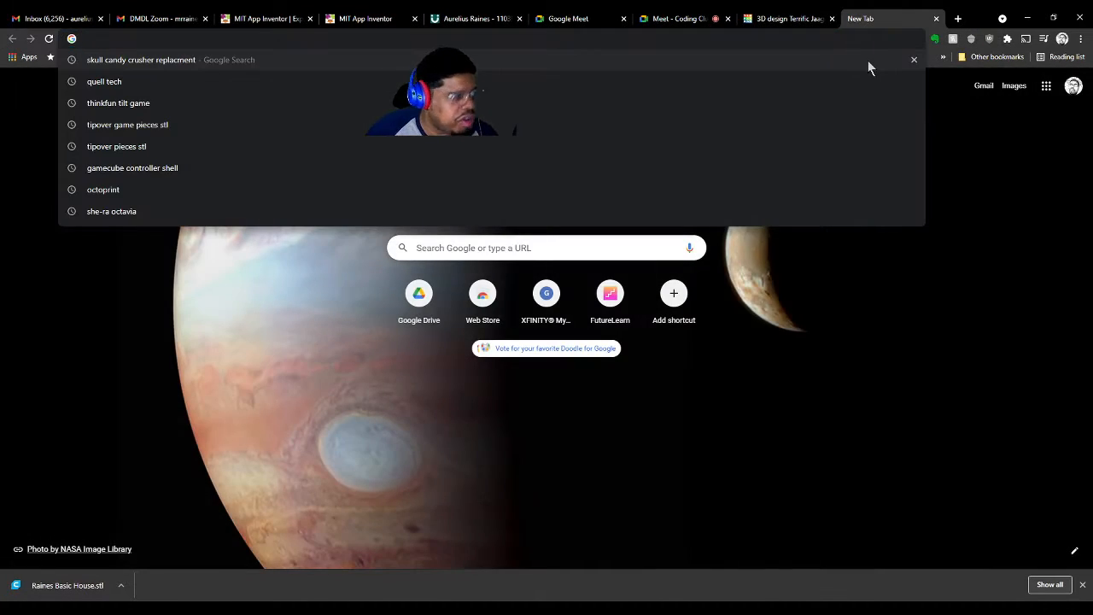
pyautogui.write('cura d')
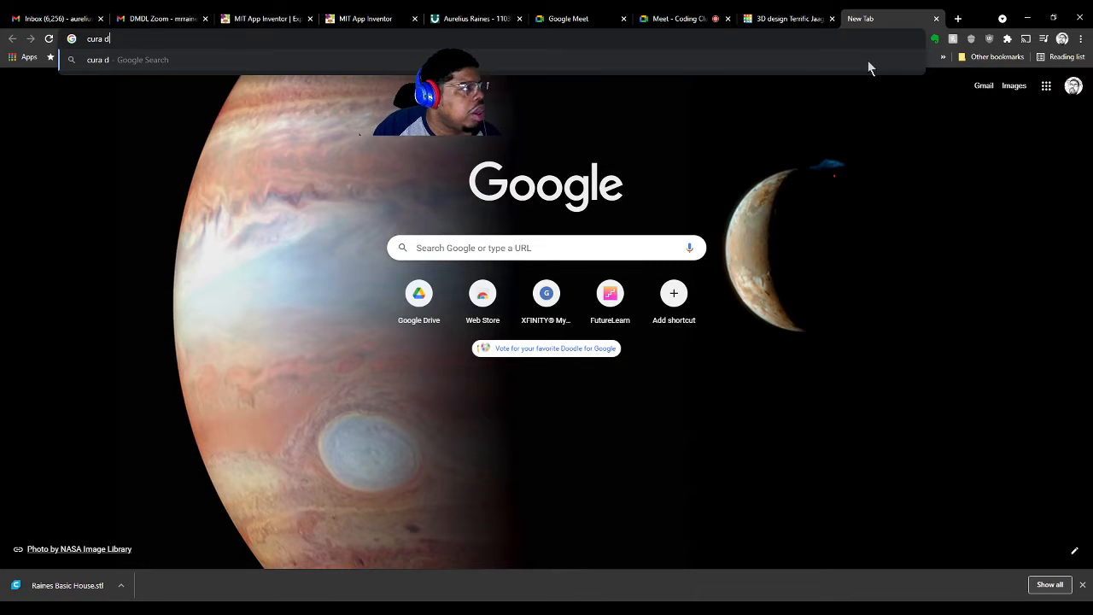
pyautogui.write('ownloads')
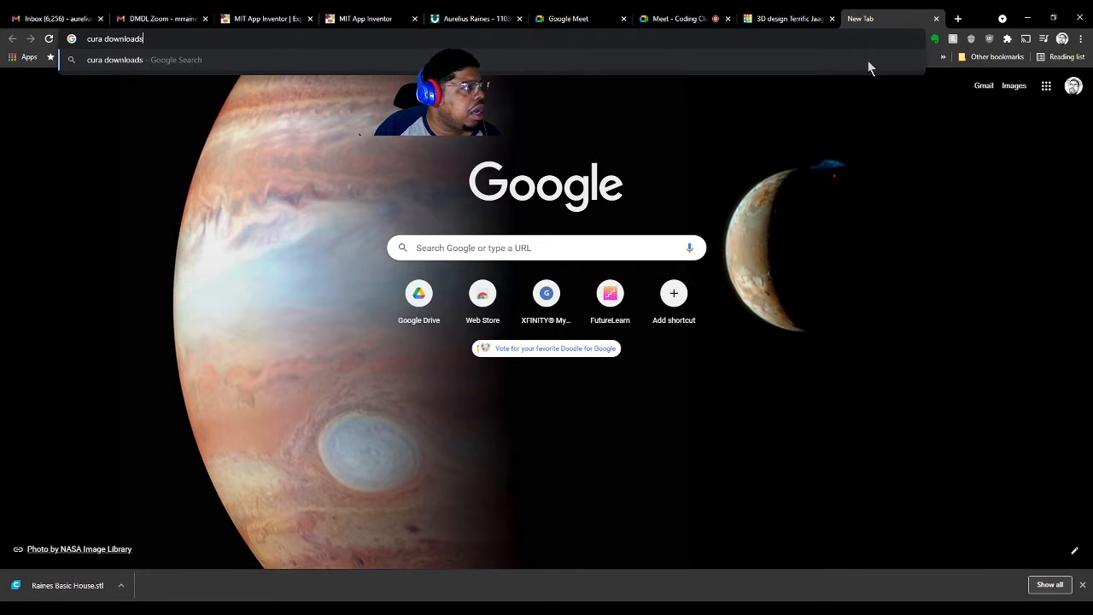
pyautogui.press('Return')
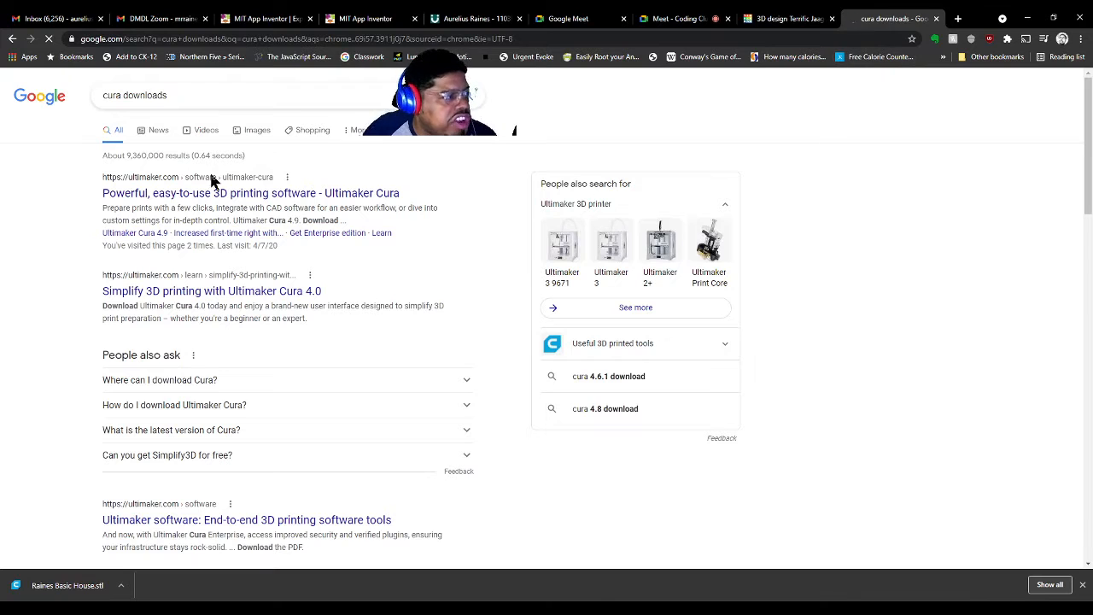
pyautogui.click(193, 193)
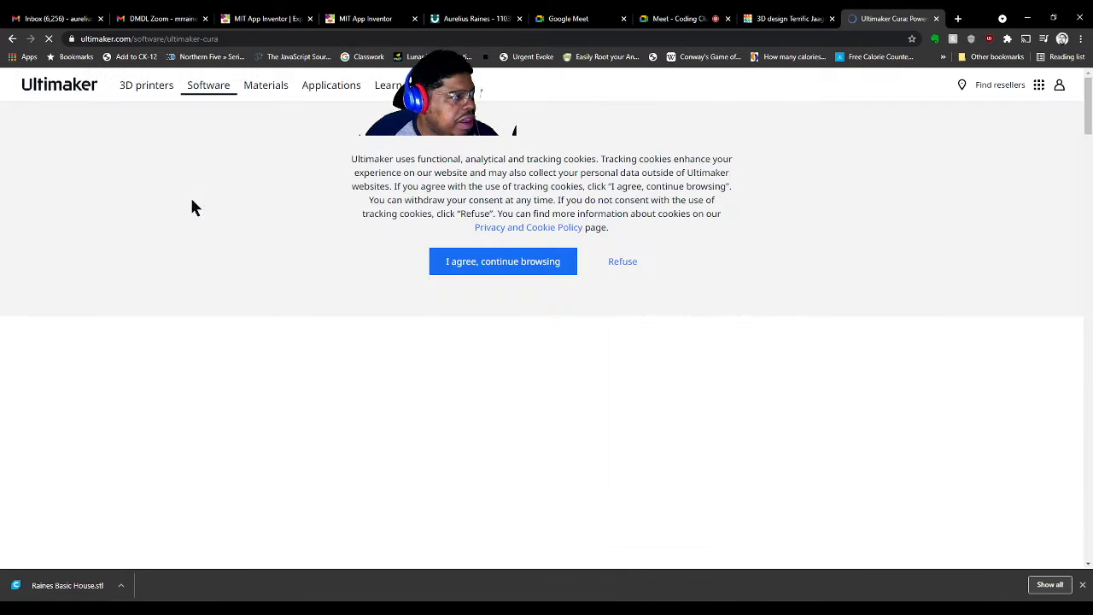
pyautogui.click(440, 257)
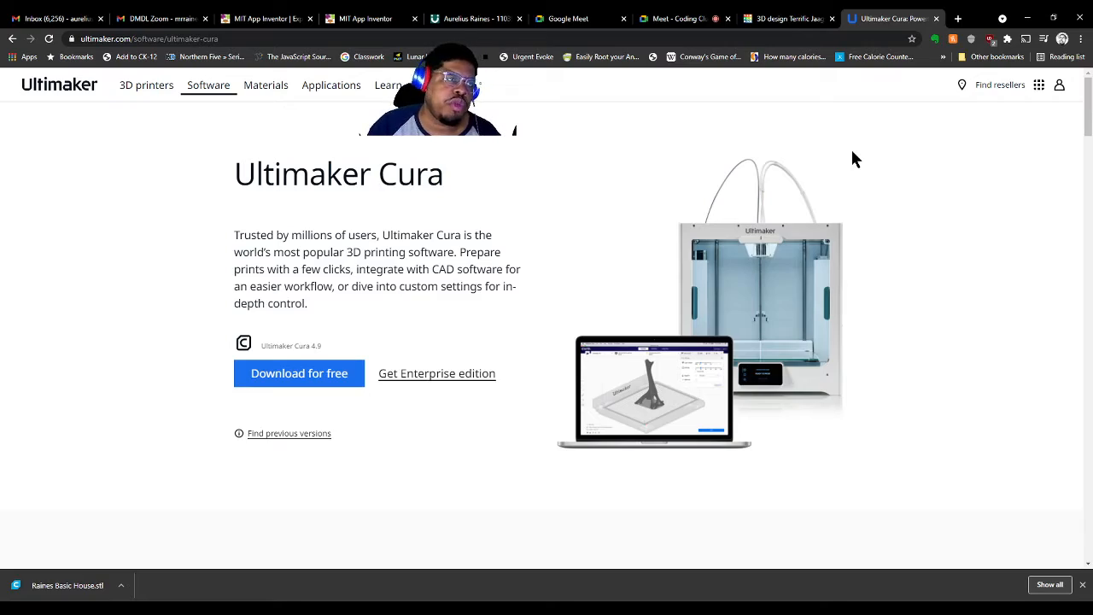
pyautogui.click(789, 18)
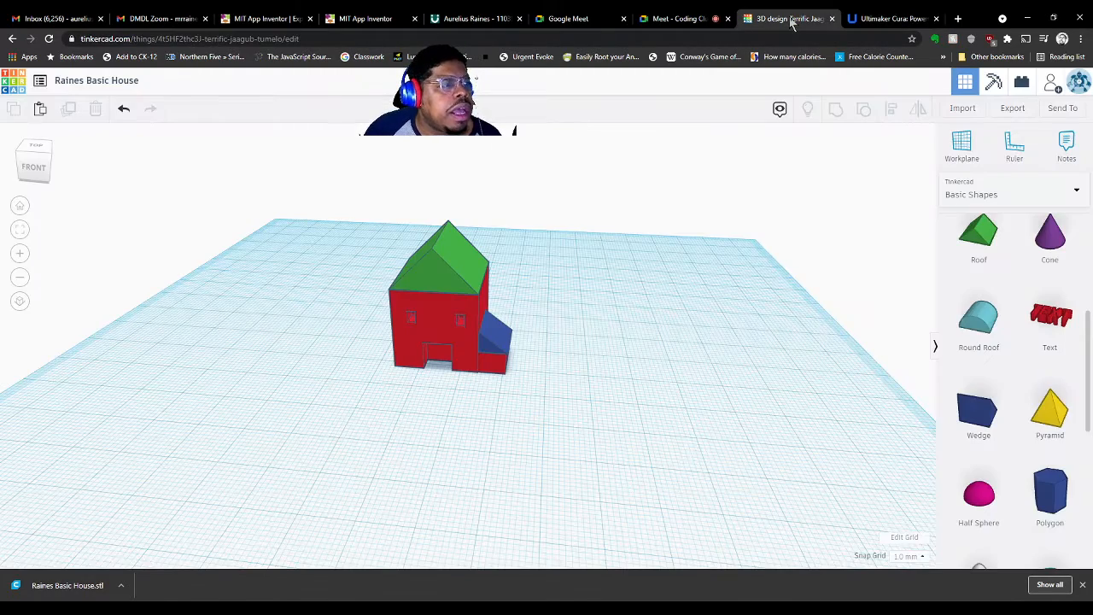
# Colour the small box under the extension gold
pyautogui.moveTo(623, 365); pyautogui.dragTo(469, 378, button='right')
pyautogui.click(494, 369)
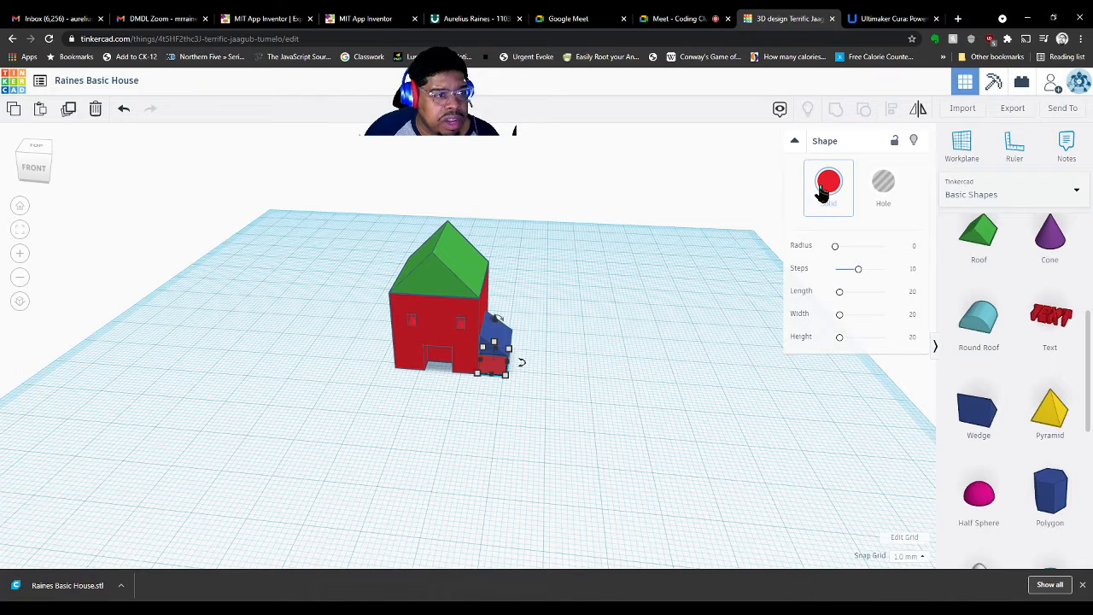
pyautogui.click(823, 189)
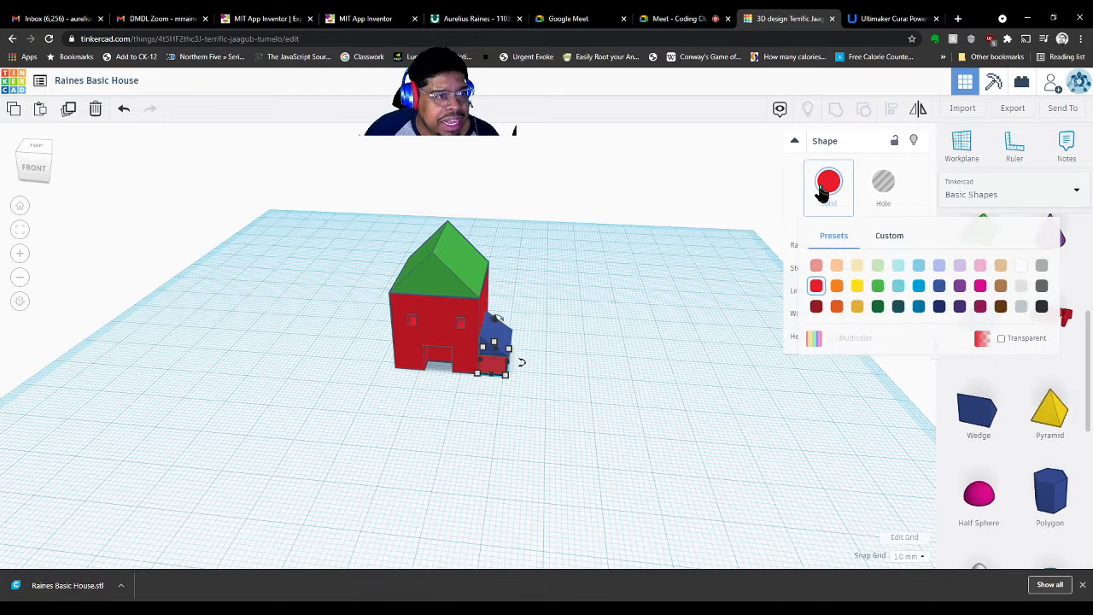
pyautogui.click(855, 307)
pyautogui.click(517, 455)
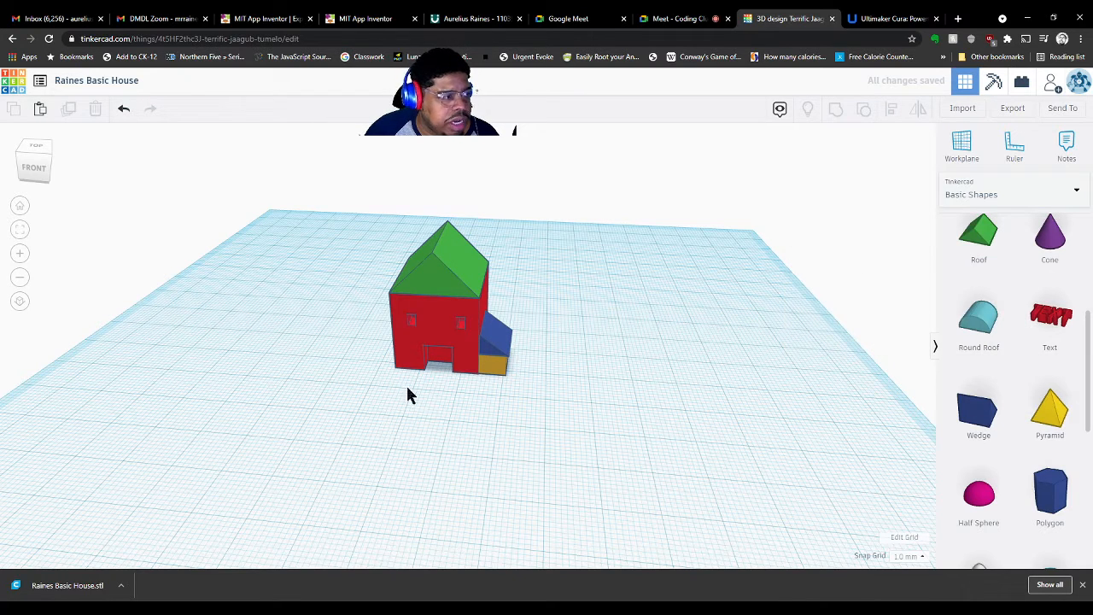
# Change the main roof from green to black
pyautogui.click(434, 294)
pyautogui.click(822, 189)
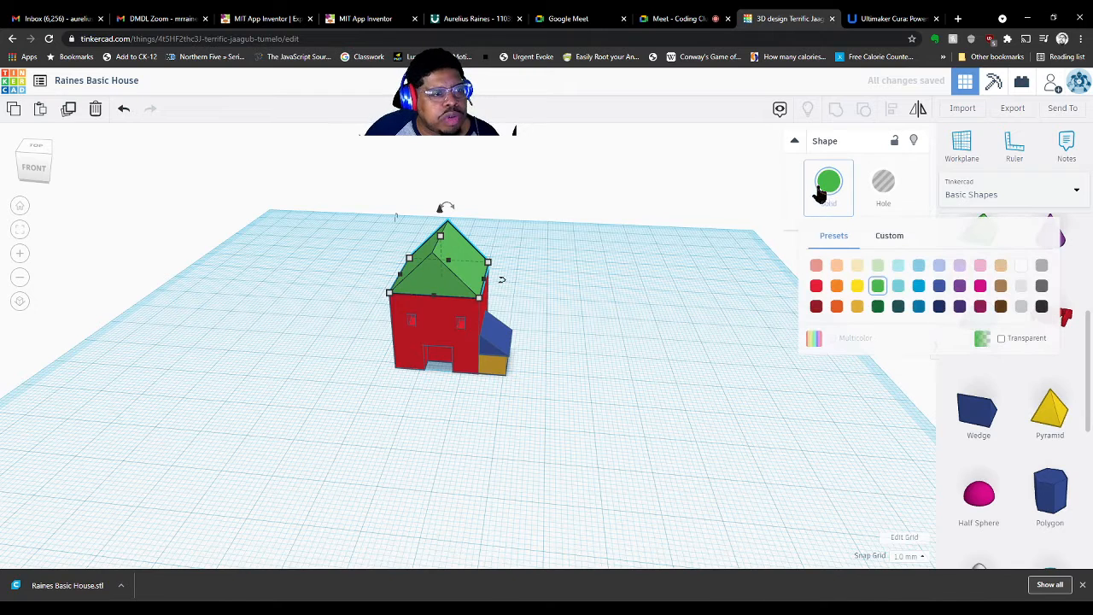
pyautogui.click(1041, 307)
pyautogui.click(742, 337)
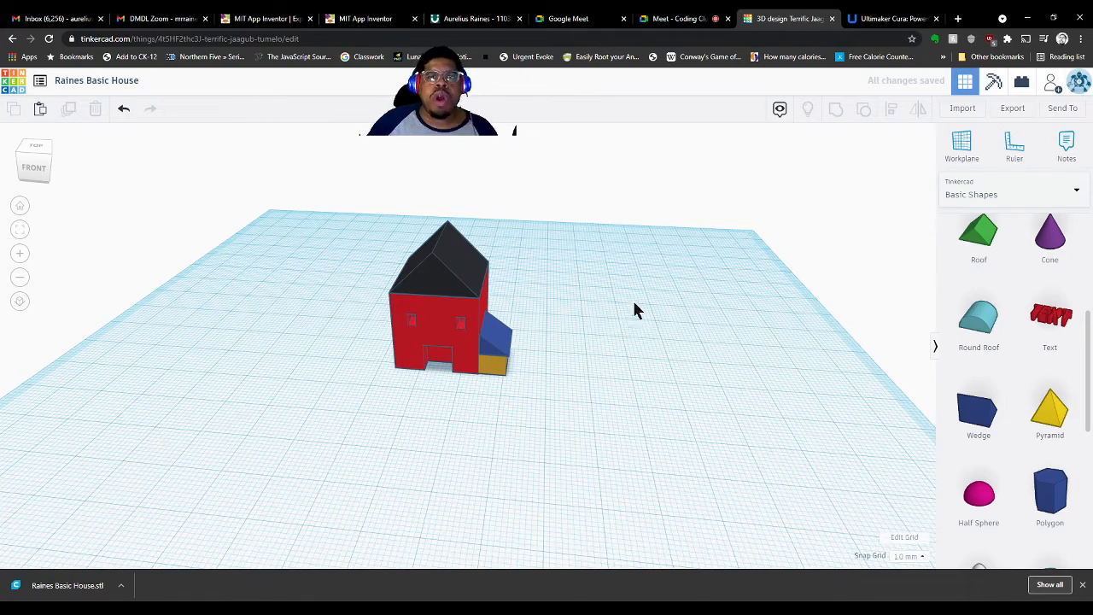
pyautogui.moveTo(565, 318); pyautogui.dragTo(550, 322, button='right')
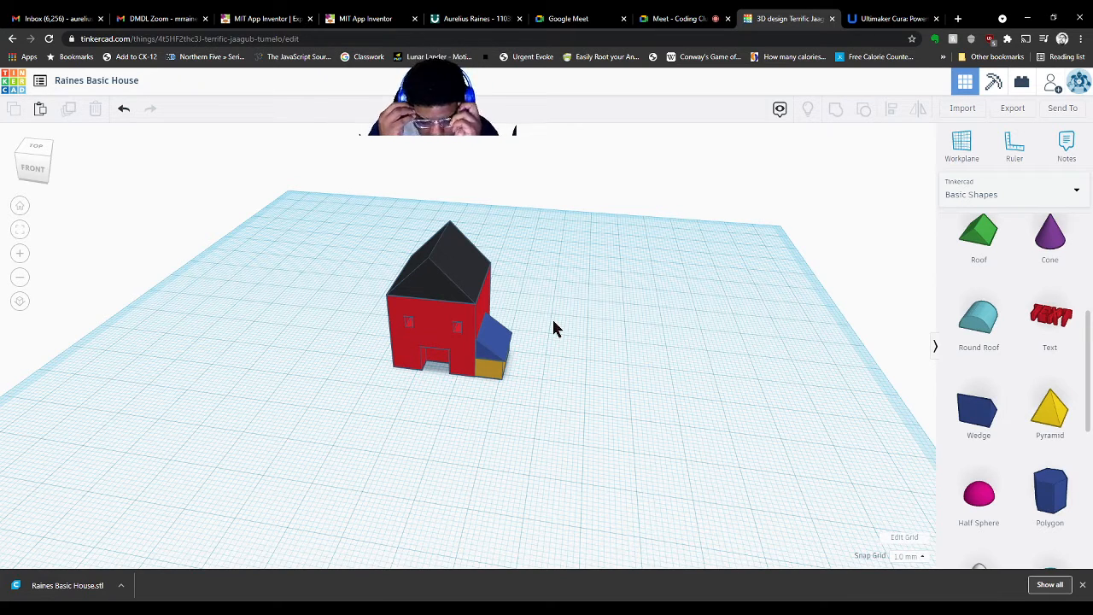
# Switch the black roof to a hole and back to solid, undoing a trial move
pyautogui.click(452, 268)
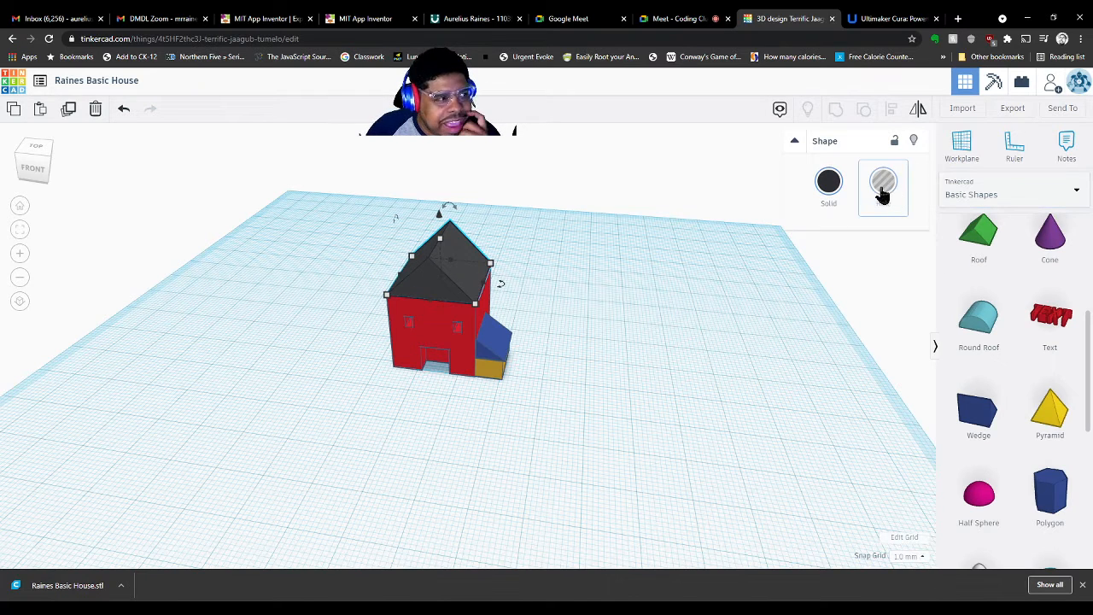
pyautogui.click(882, 189)
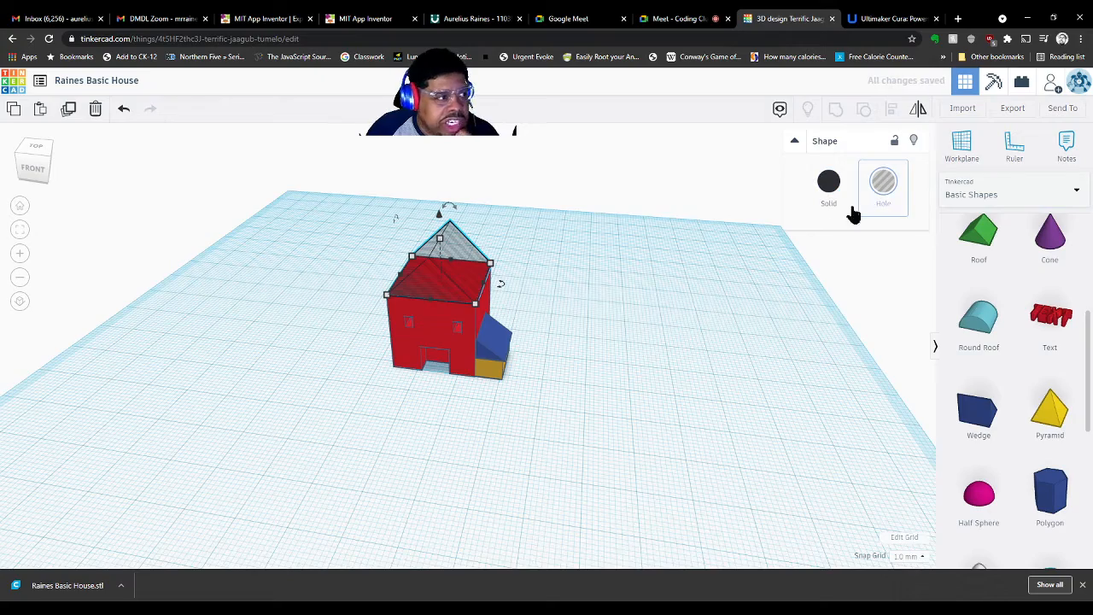
pyautogui.click(587, 332)
pyautogui.moveTo(586, 332); pyautogui.dragTo(548, 313, button='right')
pyautogui.scroll(2, 549, 316)
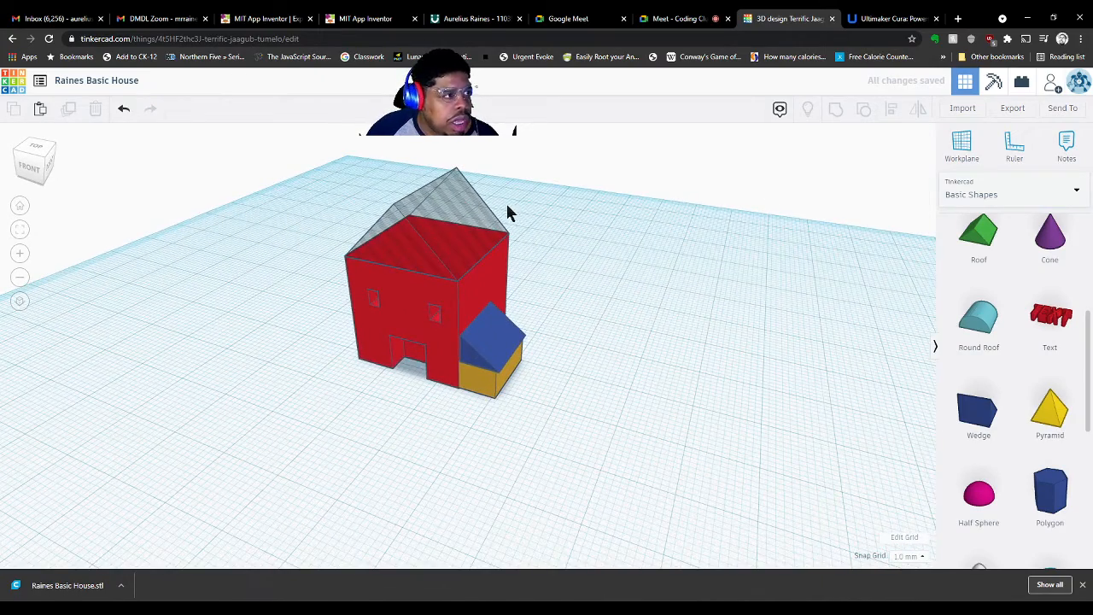
pyautogui.click(435, 220)
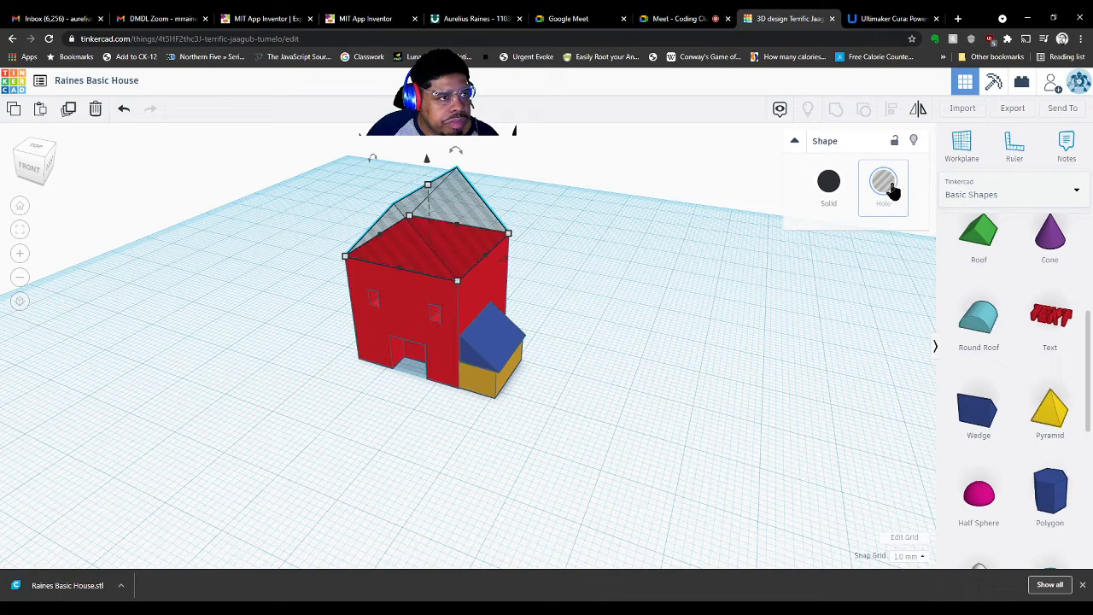
pyautogui.click(828, 182)
pyautogui.click(629, 354)
pyautogui.moveTo(629, 354); pyautogui.dragTo(746, 351, button='right')
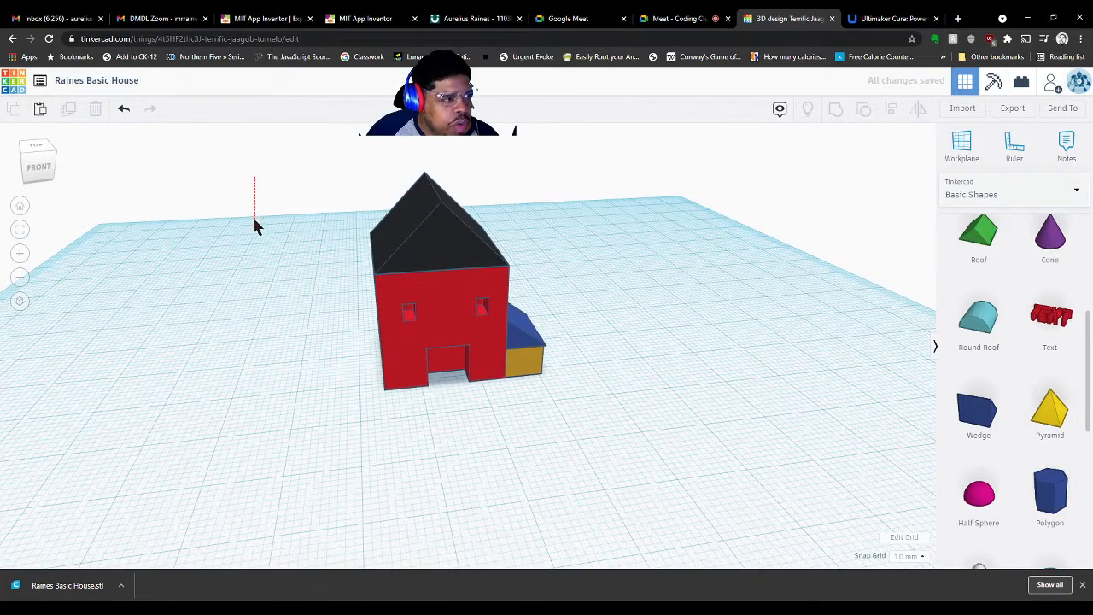
pyautogui.moveTo(456, 236); pyautogui.dragTo(264, 226)
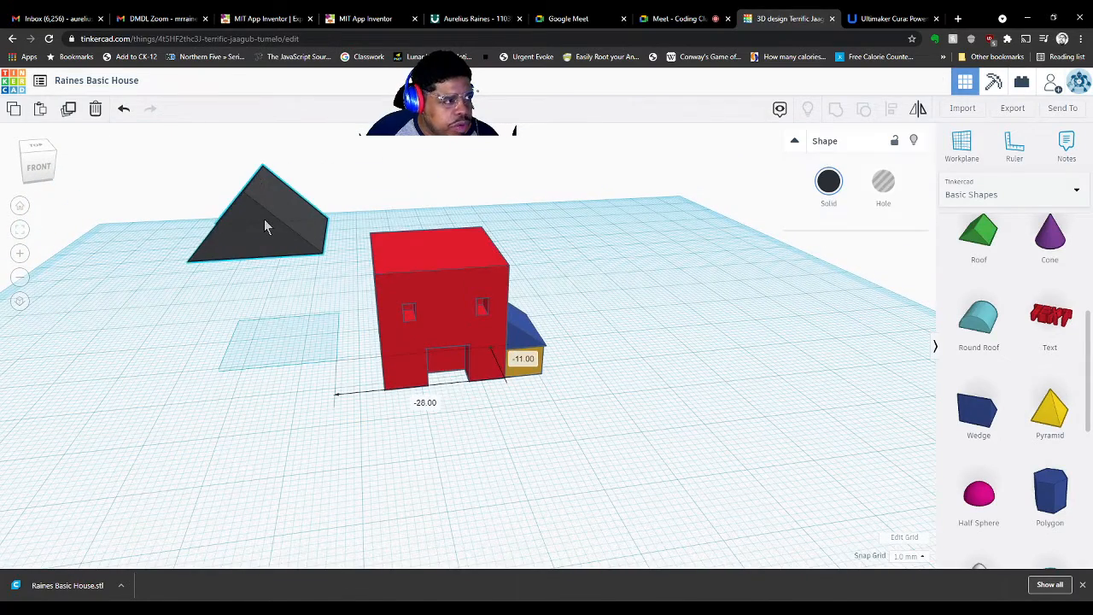
pyautogui.hotkey('ctrl', 'z')
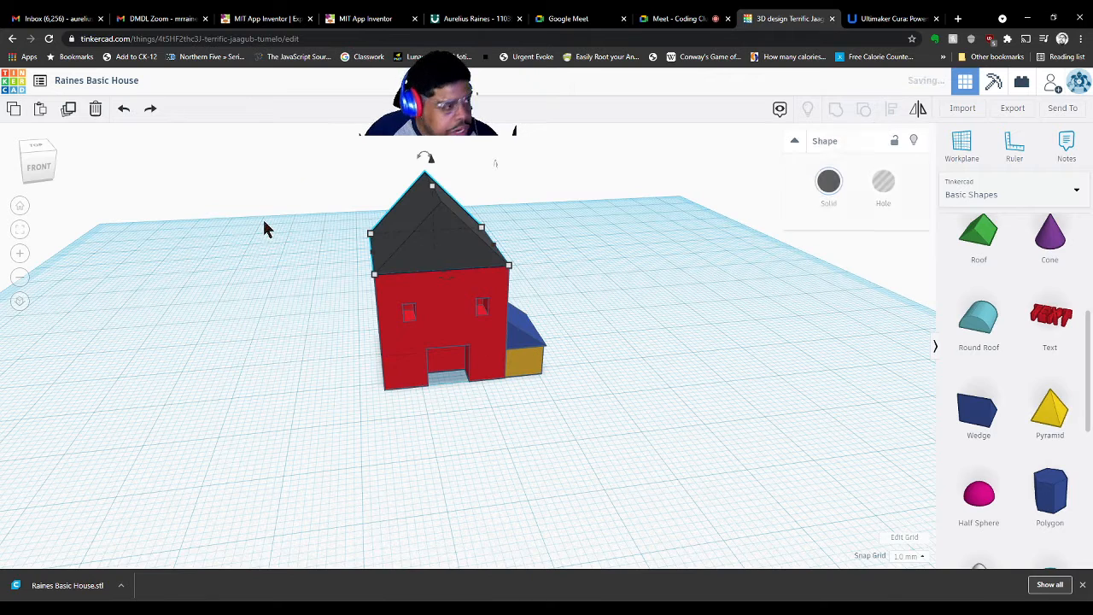
# Group all four house shapes into a single object
pyautogui.moveTo(282, 188); pyautogui.dragTo(623, 476)
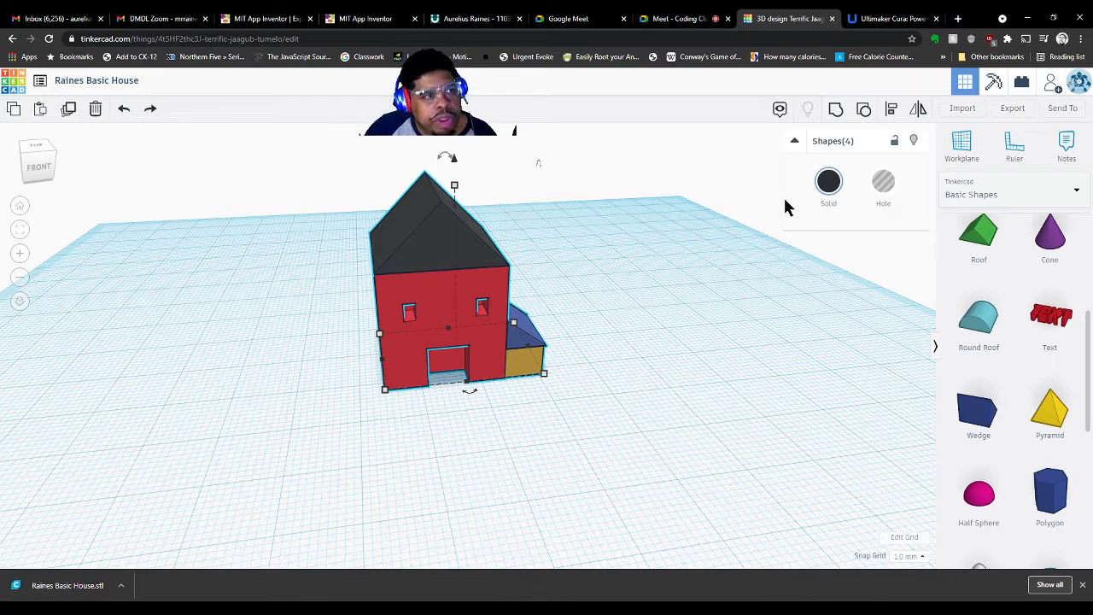
pyautogui.click(836, 114)
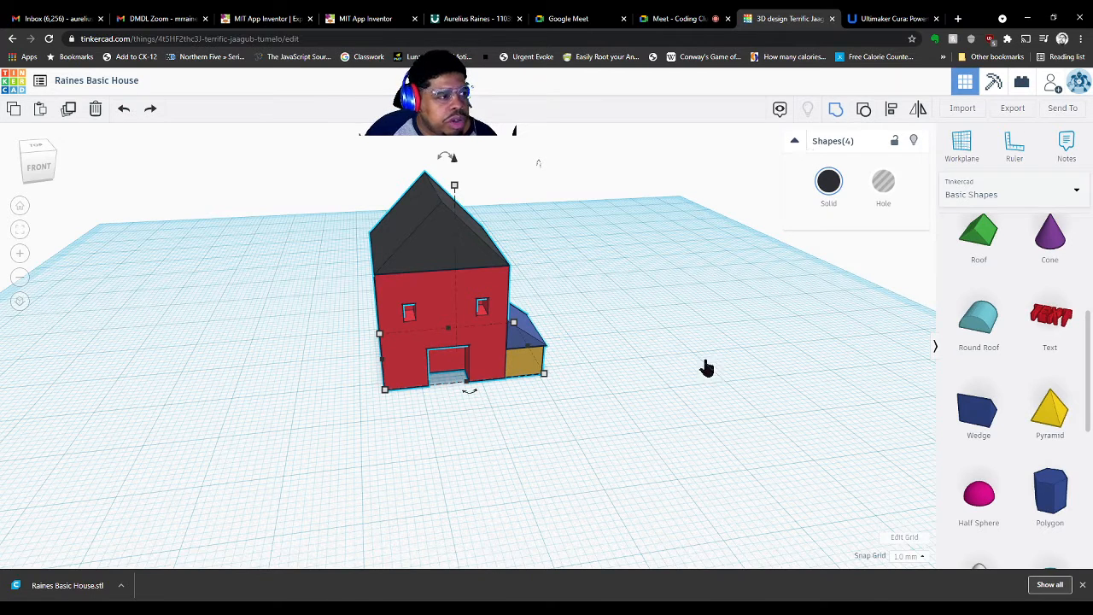
pyautogui.click(688, 417)
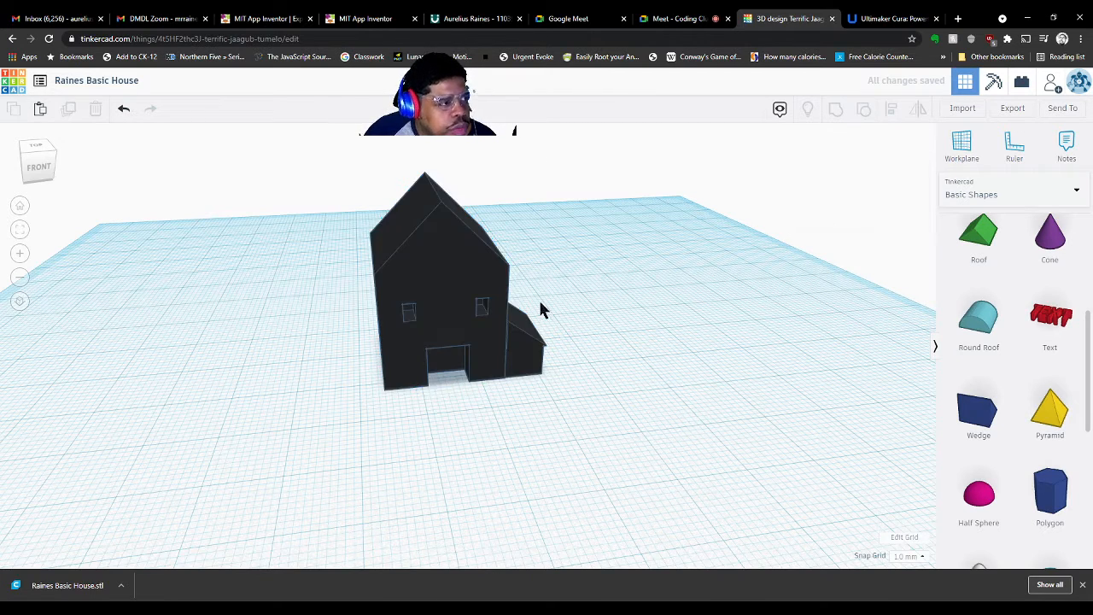
pyautogui.moveTo(430, 281); pyautogui.dragTo(468, 285)
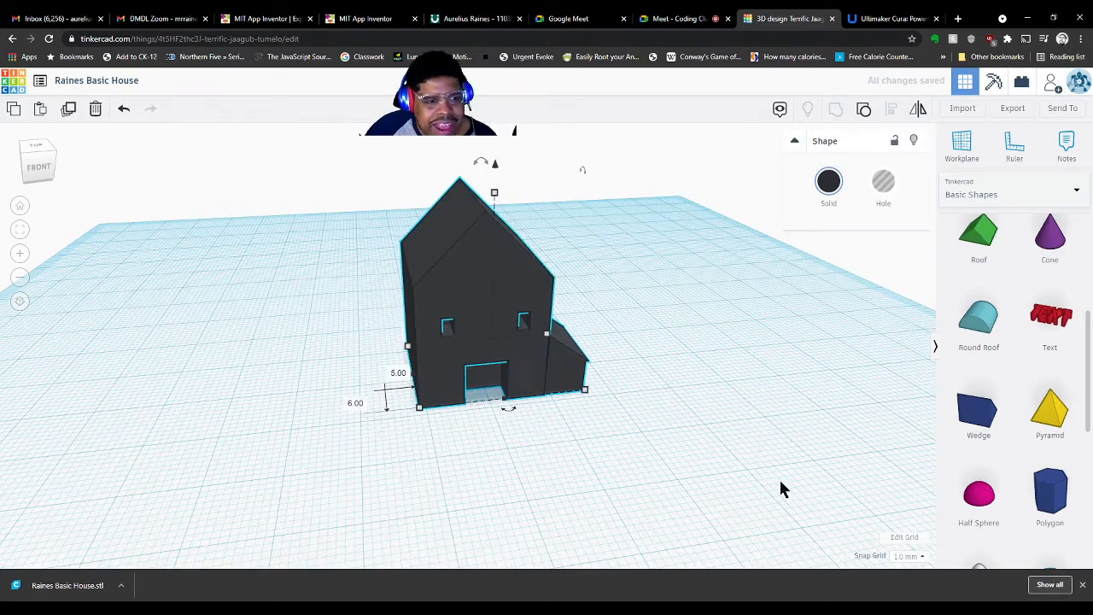
pyautogui.click(734, 426)
pyautogui.moveTo(735, 426); pyautogui.dragTo(592, 435, button='right')
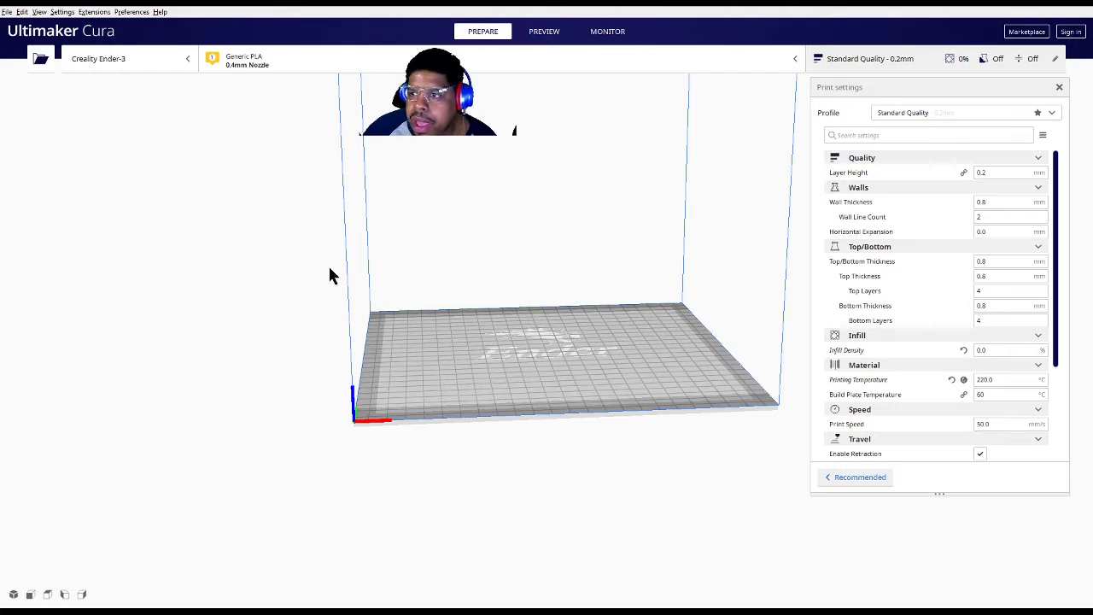
# Shorten the Cura window slightly and orbit and zoom around the build plate
pyautogui.moveTo(434, 3); pyautogui.dragTo(433, 0)
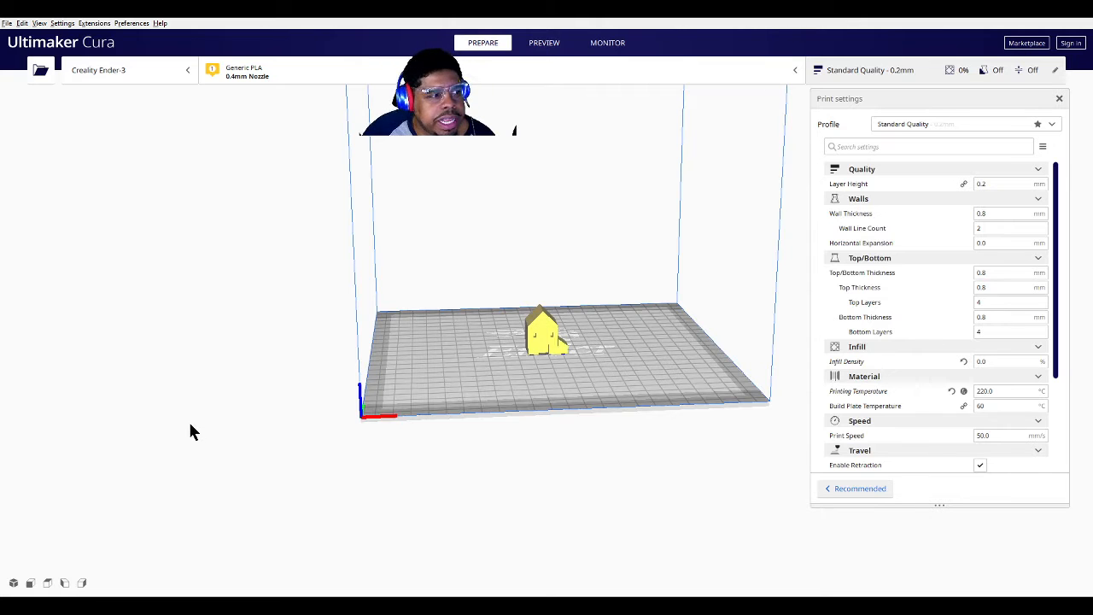
pyautogui.moveTo(646, 485); pyautogui.dragTo(603, 497, button='right')
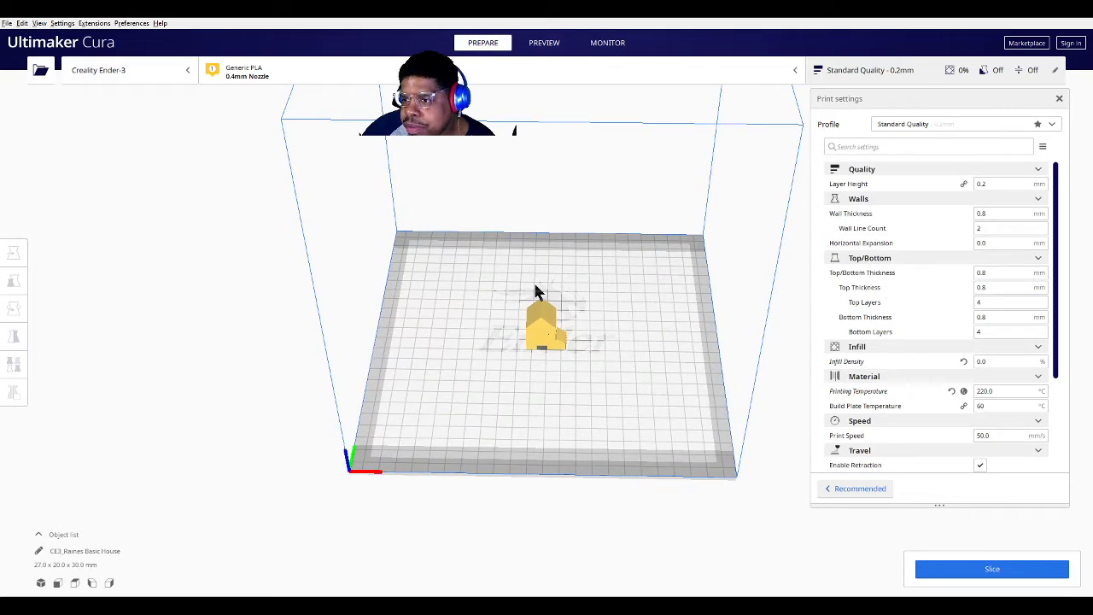
pyautogui.scroll(5, 528, 394)
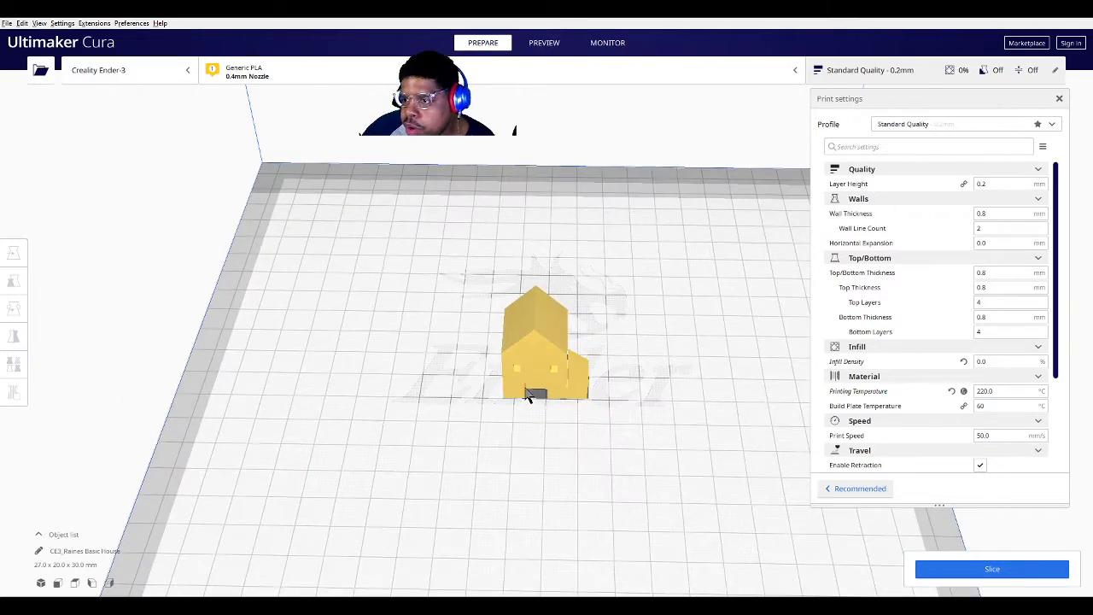
pyautogui.scroll(-5, 542, 389)
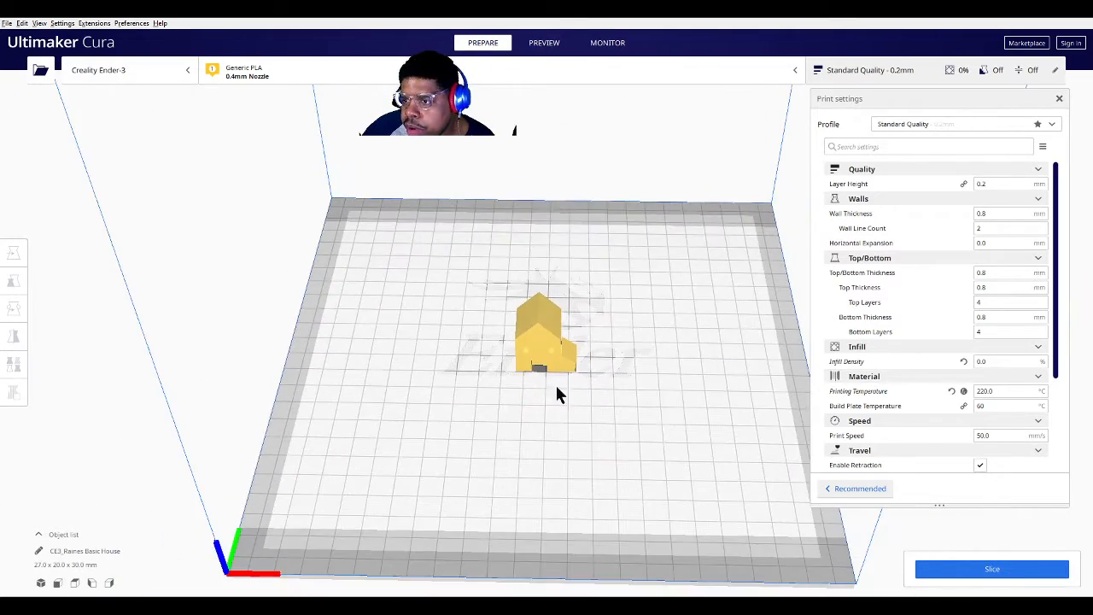
pyautogui.moveTo(555, 382)
pyautogui.mouseDown(button='right')
pyautogui.moveTo(476, 402)
pyautogui.moveTo(285, 356)
pyautogui.moveTo(197, 317)
pyautogui.moveTo(648, 362)
pyautogui.moveTo(589, 351)
pyautogui.moveTo(626, 390)
pyautogui.moveTo(592, 381)
pyautogui.moveTo(590, 313)
pyautogui.moveTo(630, 378)
pyautogui.moveTo(627, 356)
pyautogui.moveTo(654, 336)
pyautogui.moveTo(646, 304)
pyautogui.moveTo(646, 378)
pyautogui.moveTo(558, 361)
pyautogui.mouseUp(button='right')
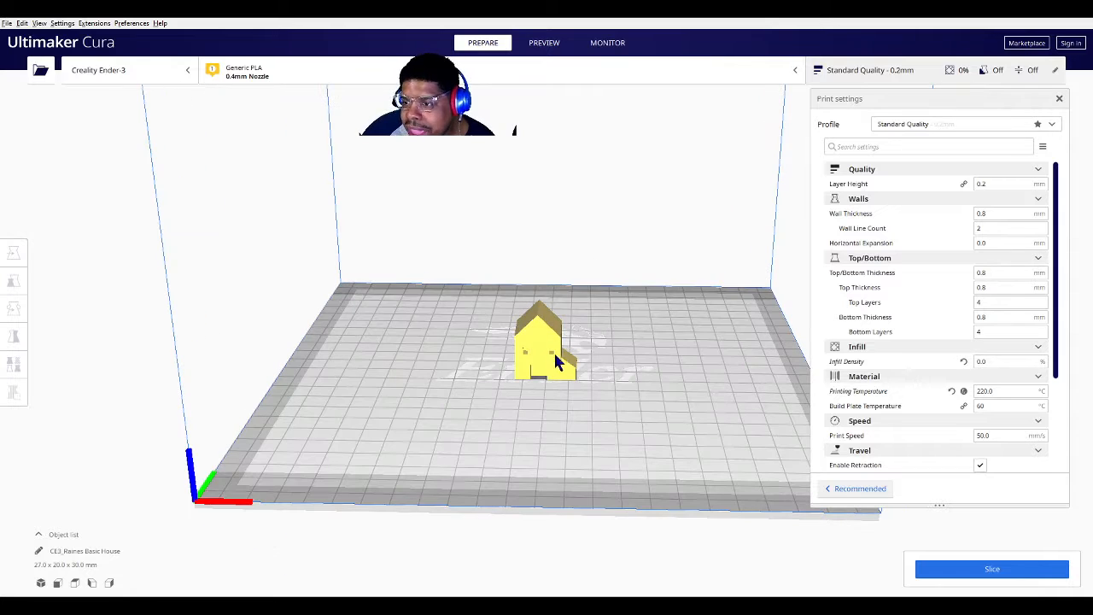
# Select the house on the Ender-3 build plate to show its move position at X, Y, Z 0
pyautogui.click(548, 360)
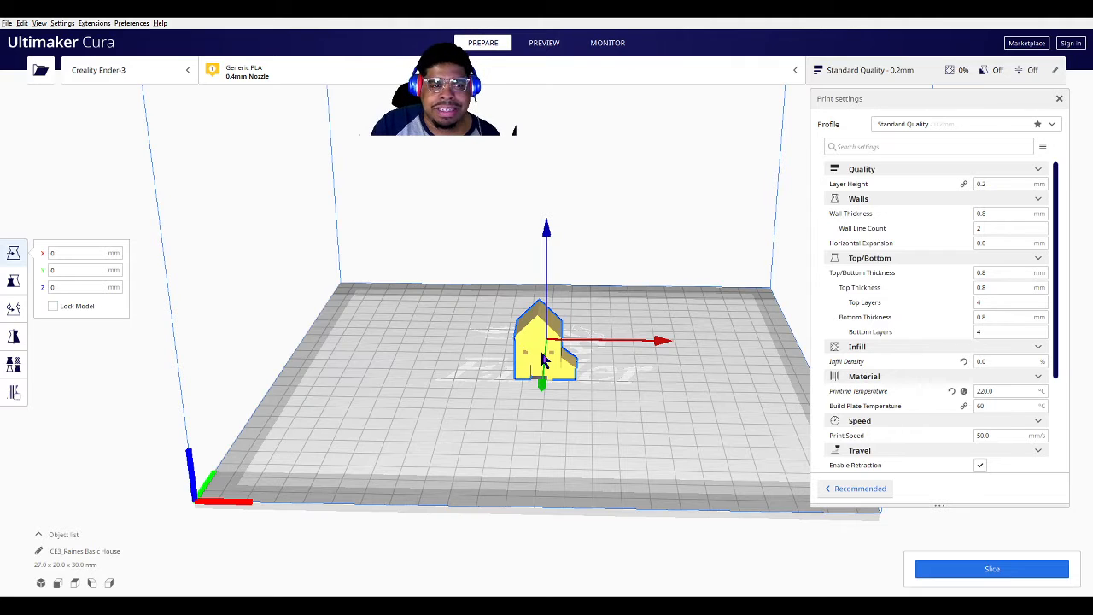
# Scale the house to 200% by entering 200 in the X scale field
pyautogui.click(17, 286)
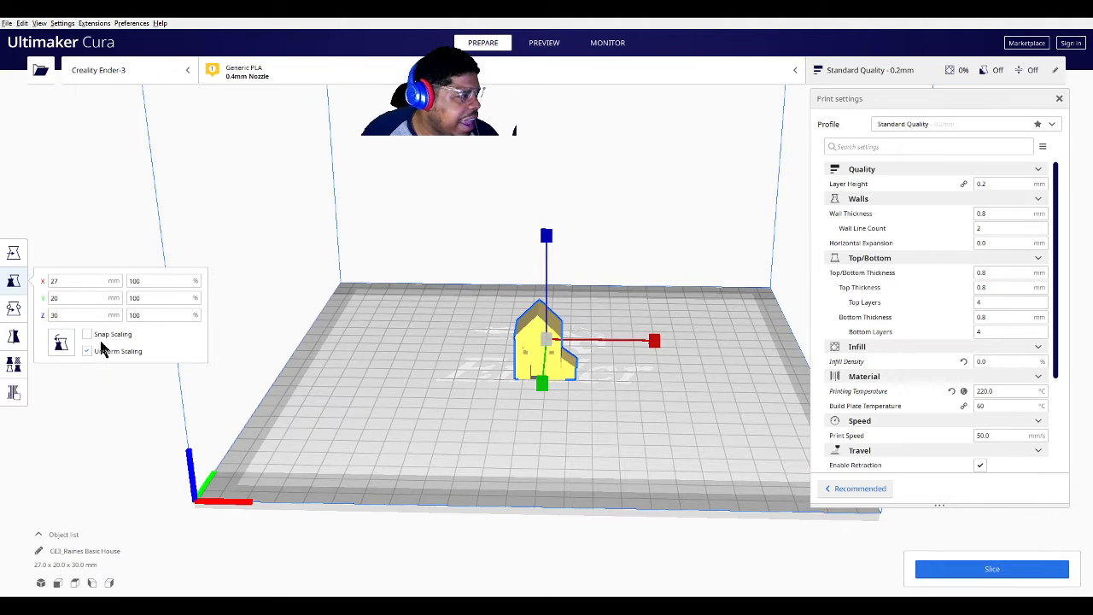
pyautogui.doubleClick(158, 283)
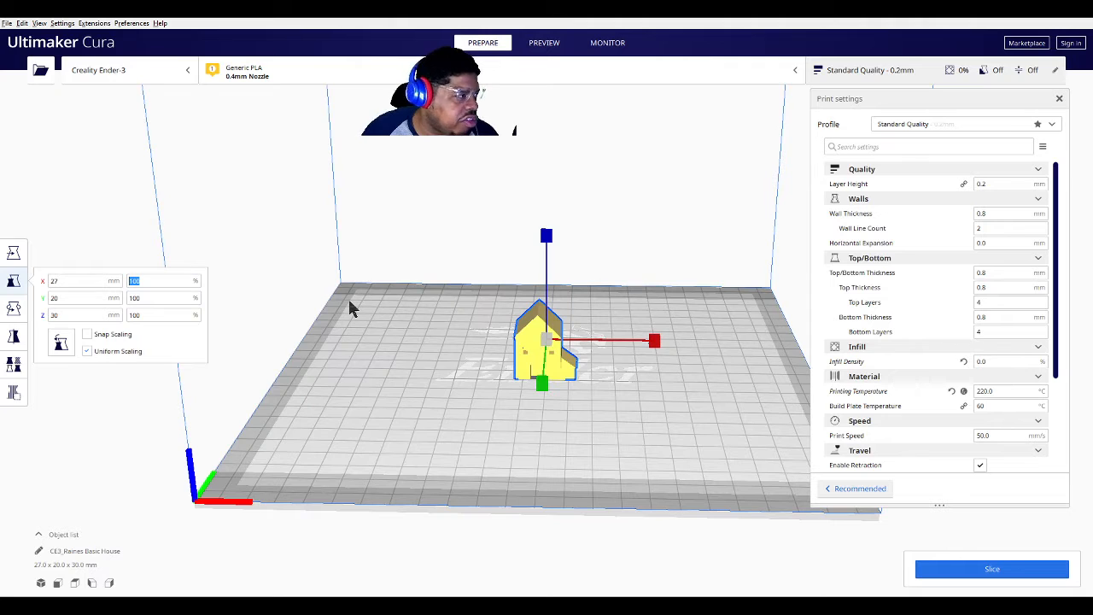
pyautogui.write('200')
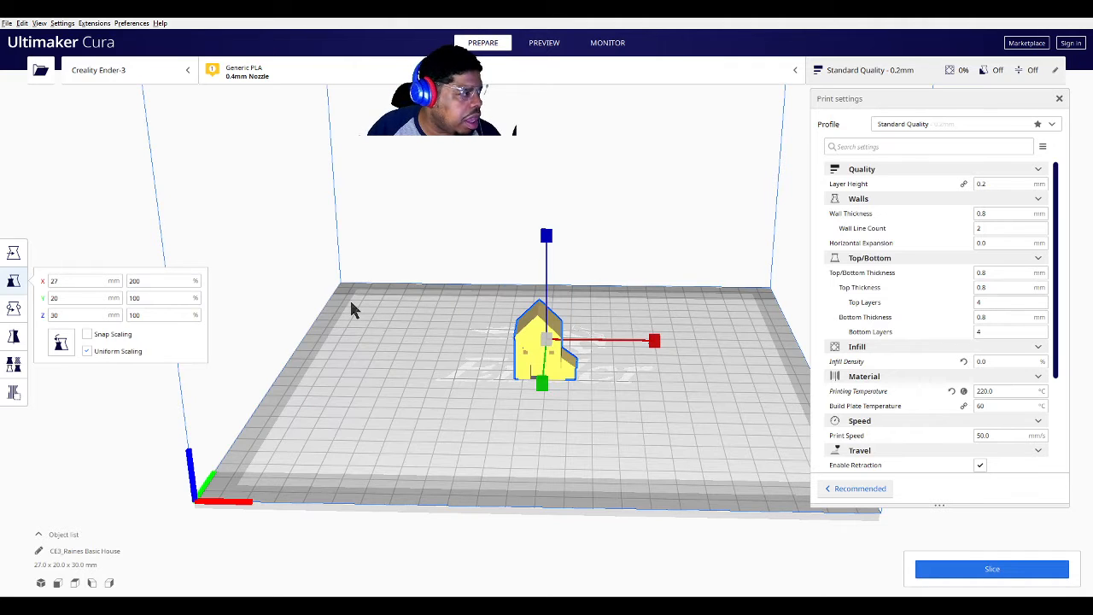
pyautogui.press('Return')
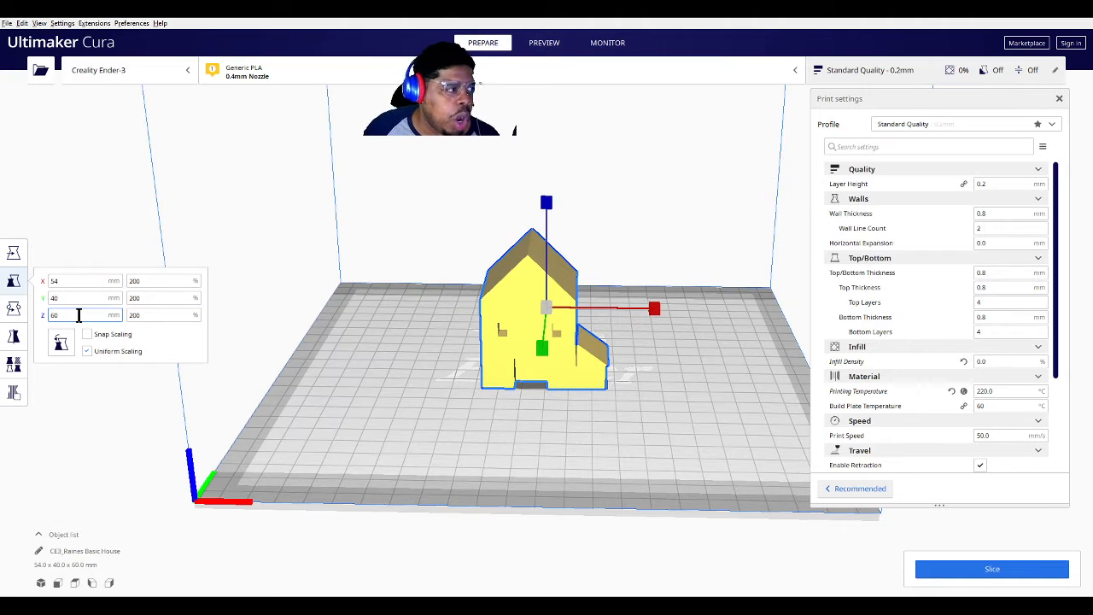
# Drag the scale handle to shrink the house uniformly to about 169.63%, roughly 45.8 × 33.9 × 50.9 mm
pyautogui.click(708, 492)
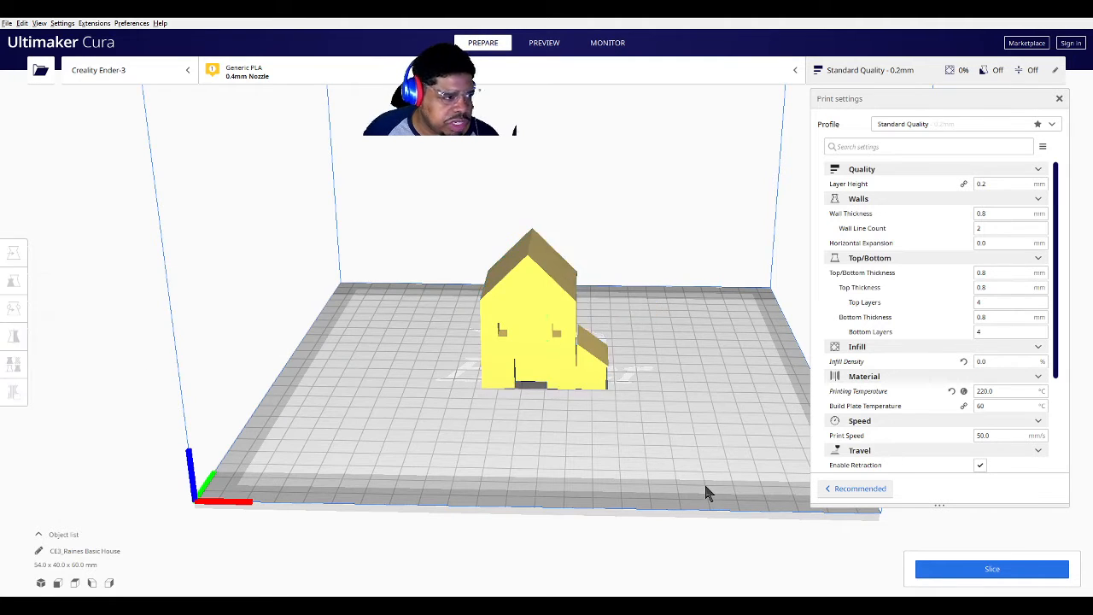
pyautogui.moveTo(691, 486); pyautogui.dragTo(679, 465, button='right')
pyautogui.click(543, 306)
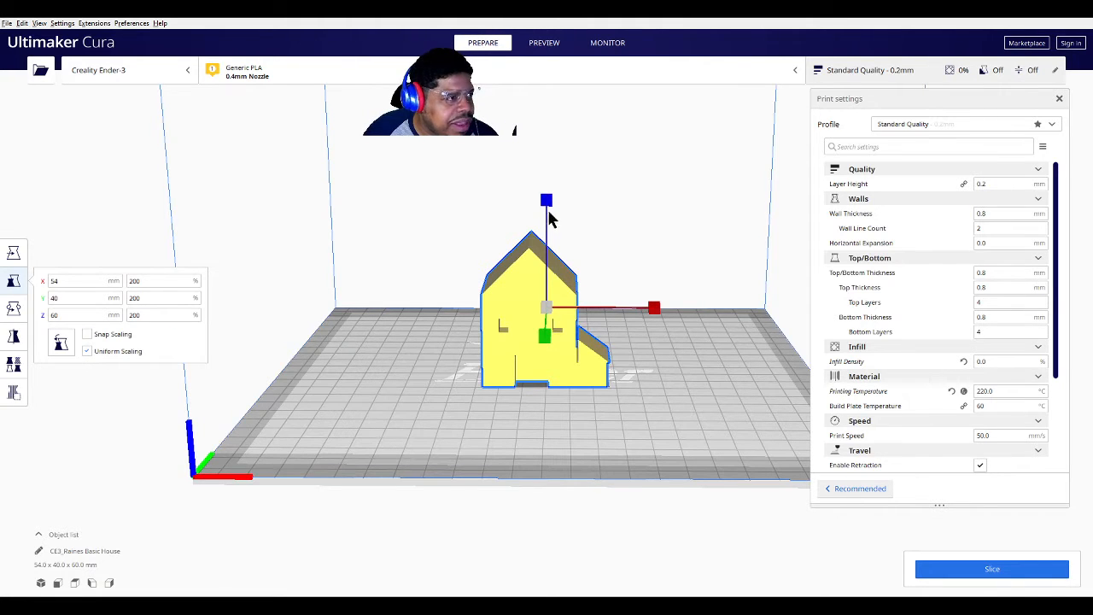
pyautogui.moveTo(547, 202); pyautogui.dragTo(545, 227)
pyautogui.moveTo(458, 452); pyautogui.dragTo(368, 484, button='right')
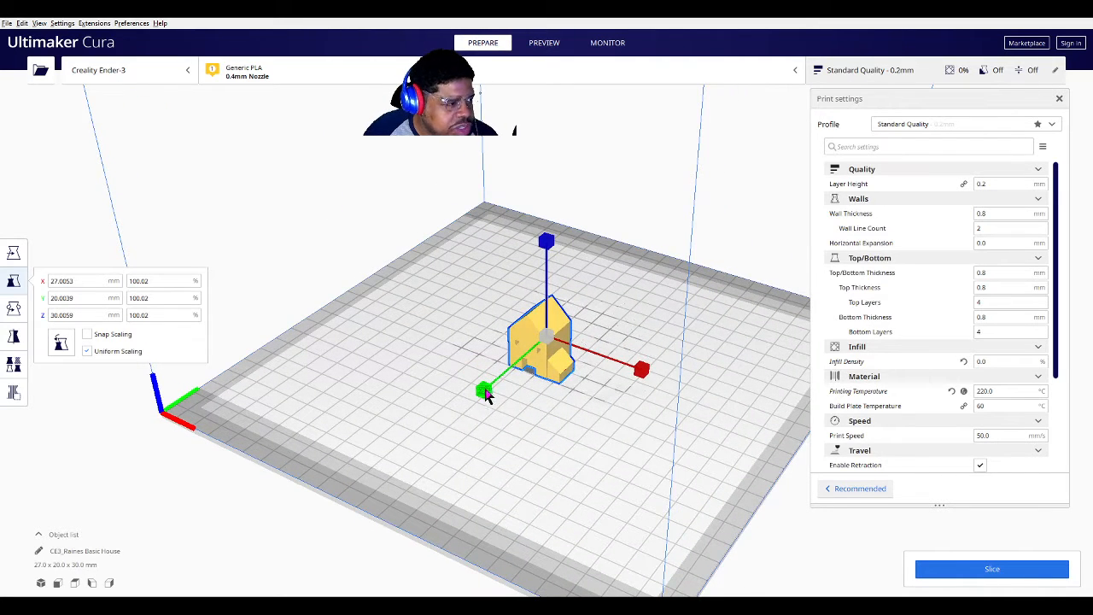
pyautogui.moveTo(485, 394); pyautogui.dragTo(407, 442)
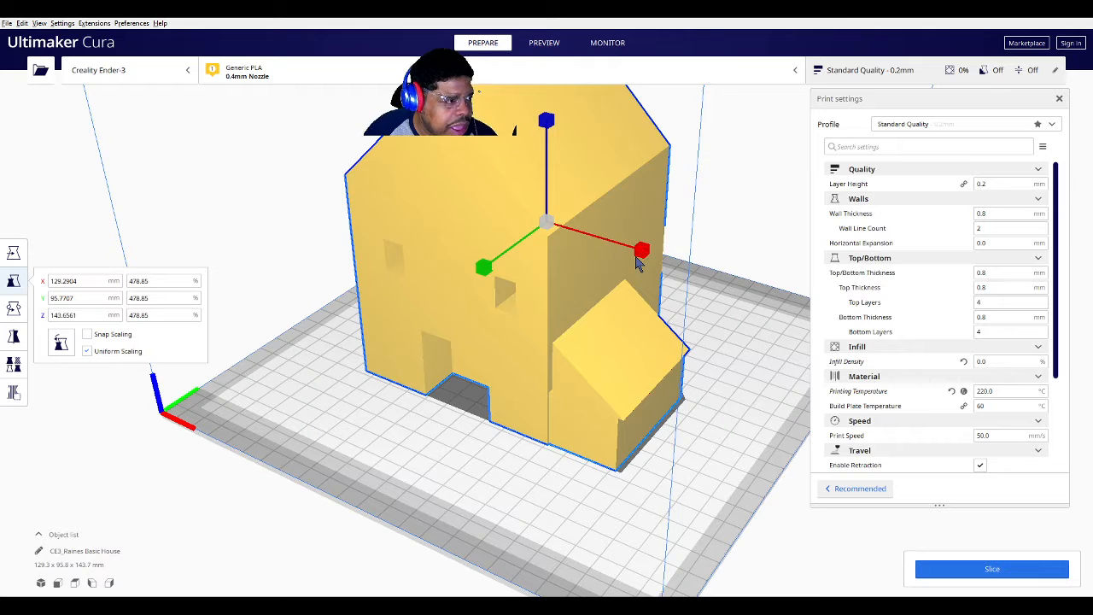
pyautogui.moveTo(582, 362); pyautogui.dragTo(605, 325, button='right')
pyautogui.scroll(-4, 607, 329)
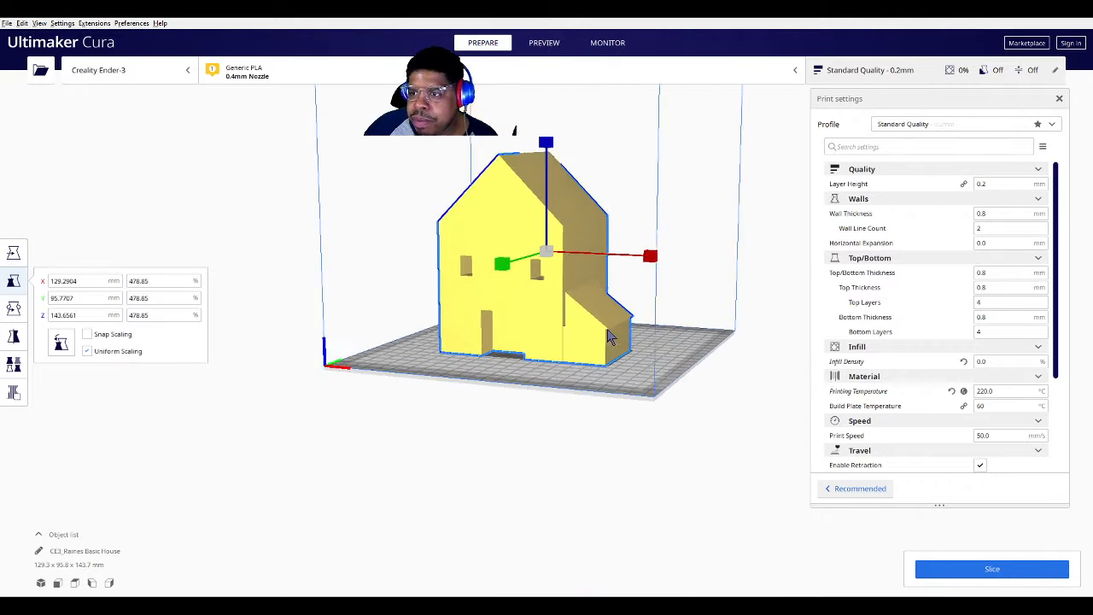
pyautogui.scroll(-3, 457, 335)
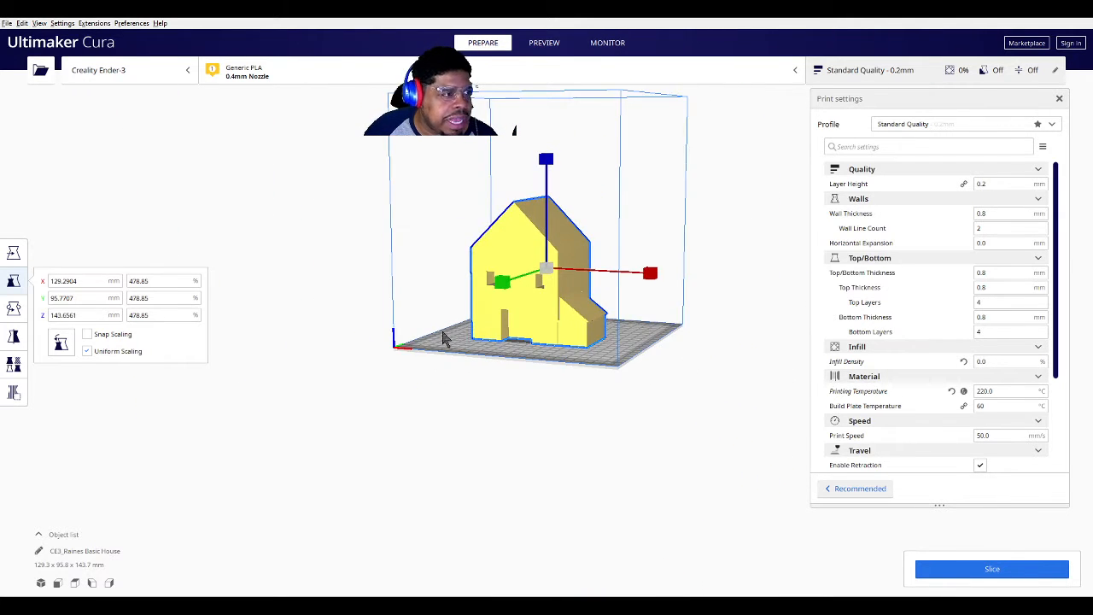
pyautogui.moveTo(444, 339); pyautogui.dragTo(441, 365, button='right')
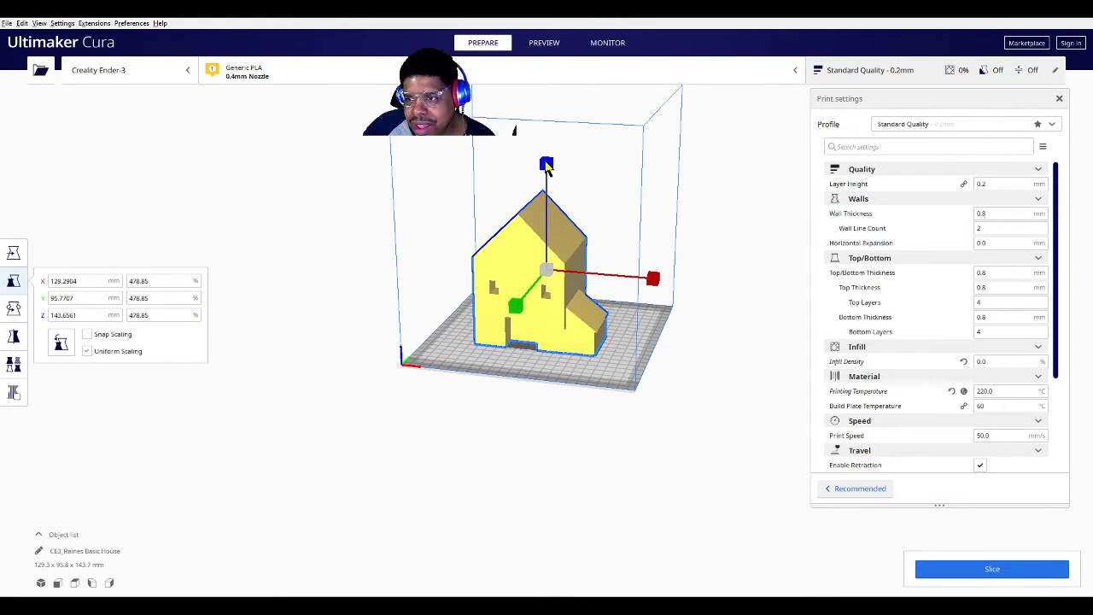
pyautogui.moveTo(547, 167); pyautogui.dragTo(538, 196)
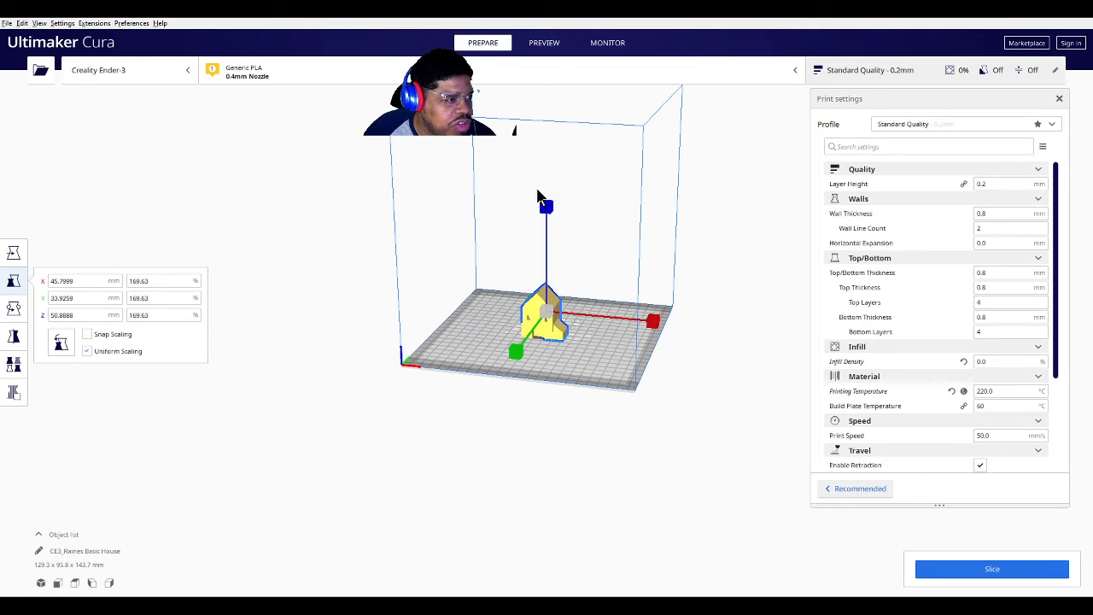
# Set infill density to 100% and slice, getting an estimate of 8 hours 6 minutes and 63 g
pyautogui.click(480, 344)
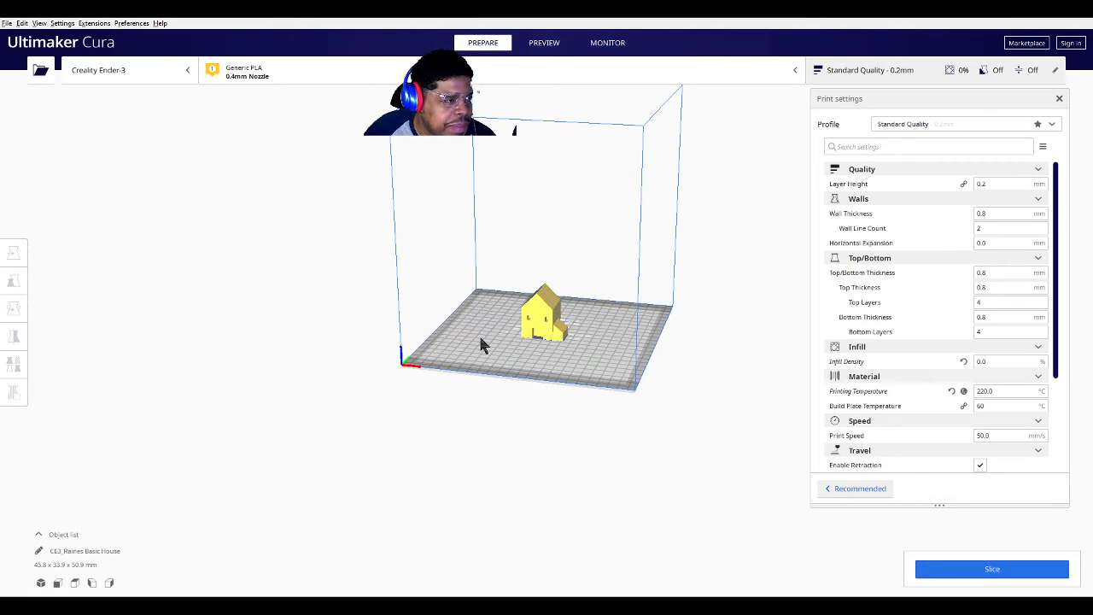
pyautogui.moveTo(481, 344); pyautogui.dragTo(515, 357, button='right')
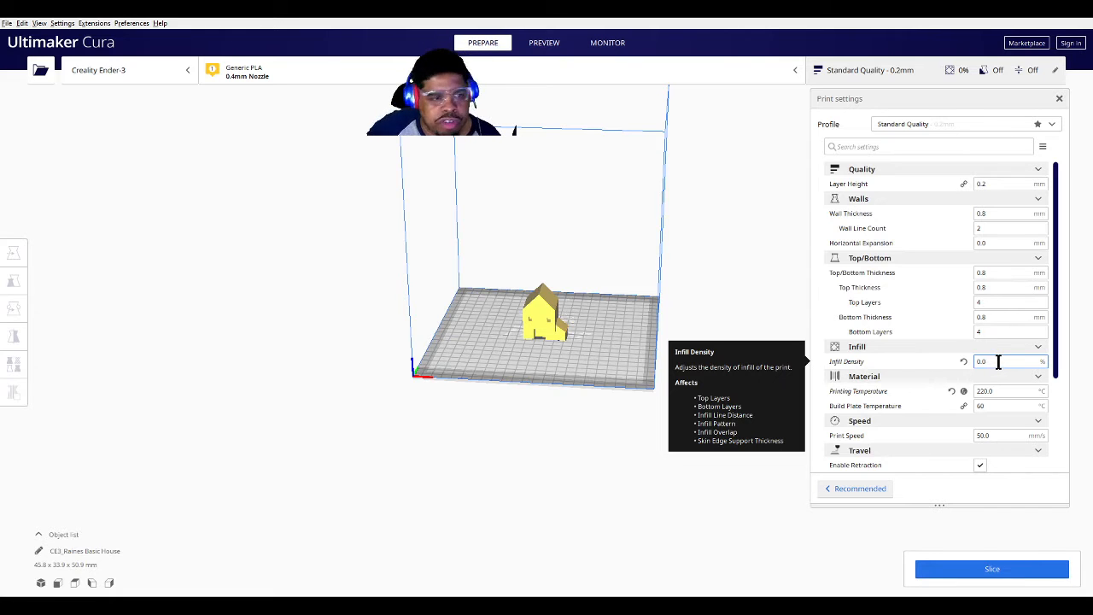
pyautogui.moveTo(993, 361); pyautogui.dragTo(927, 358)
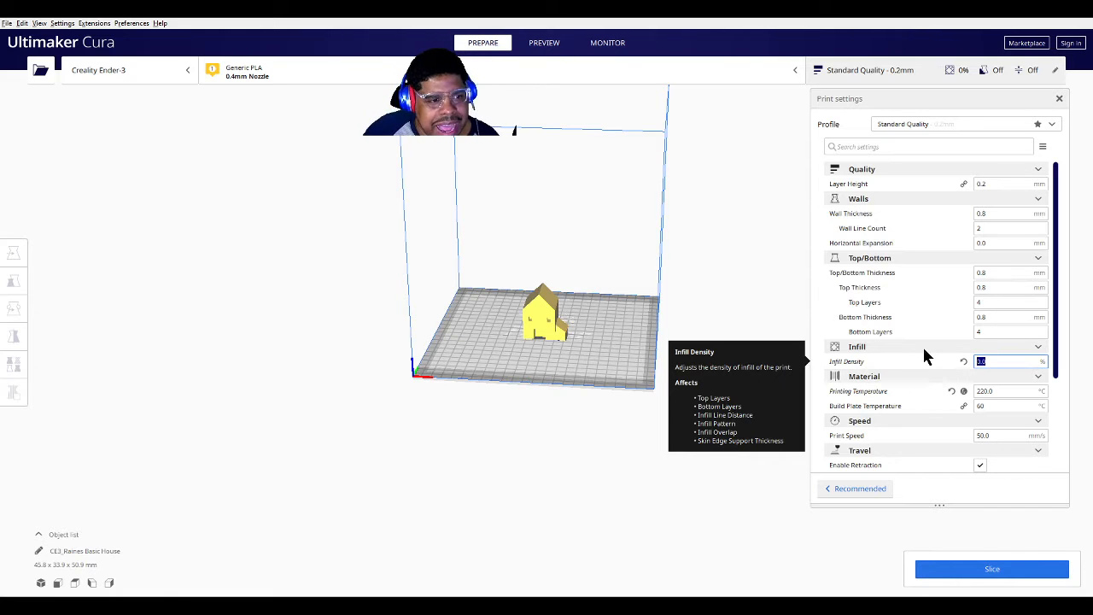
pyautogui.write('100')
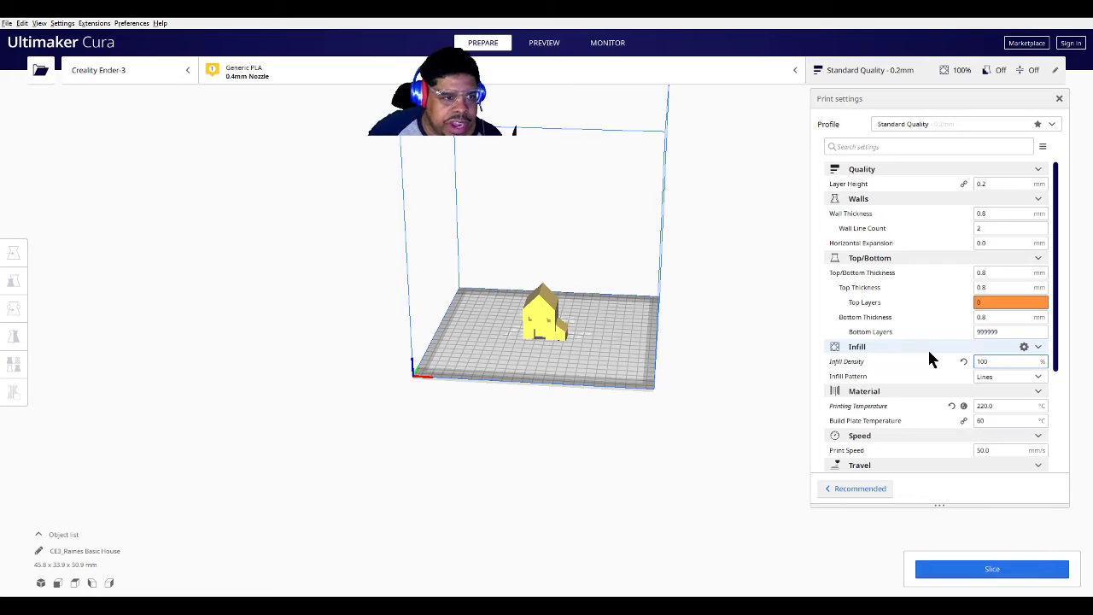
pyautogui.press('Return')
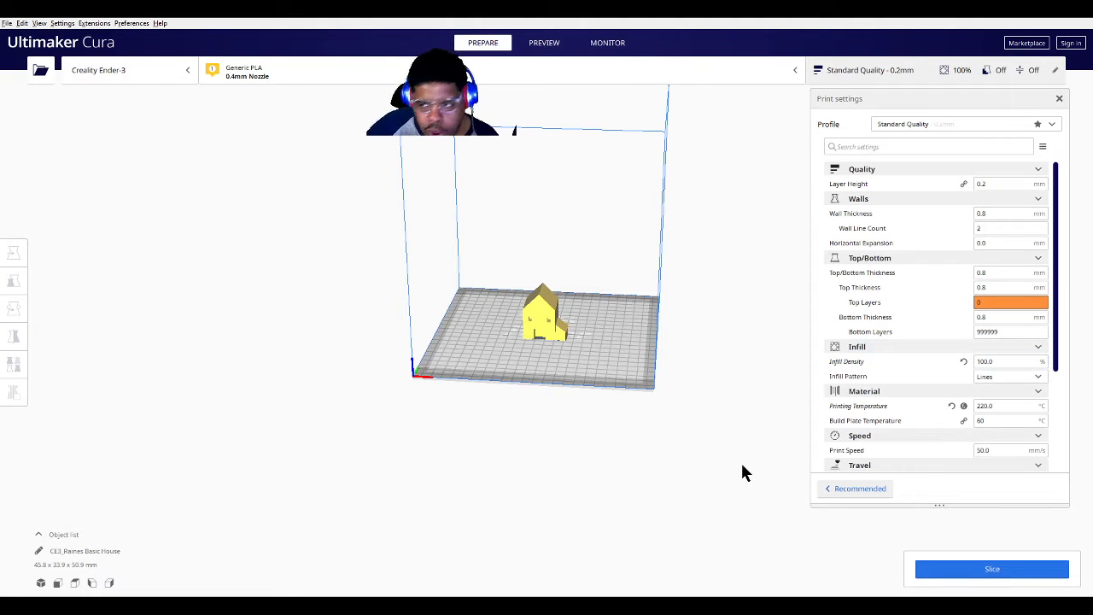
pyautogui.click(993, 568)
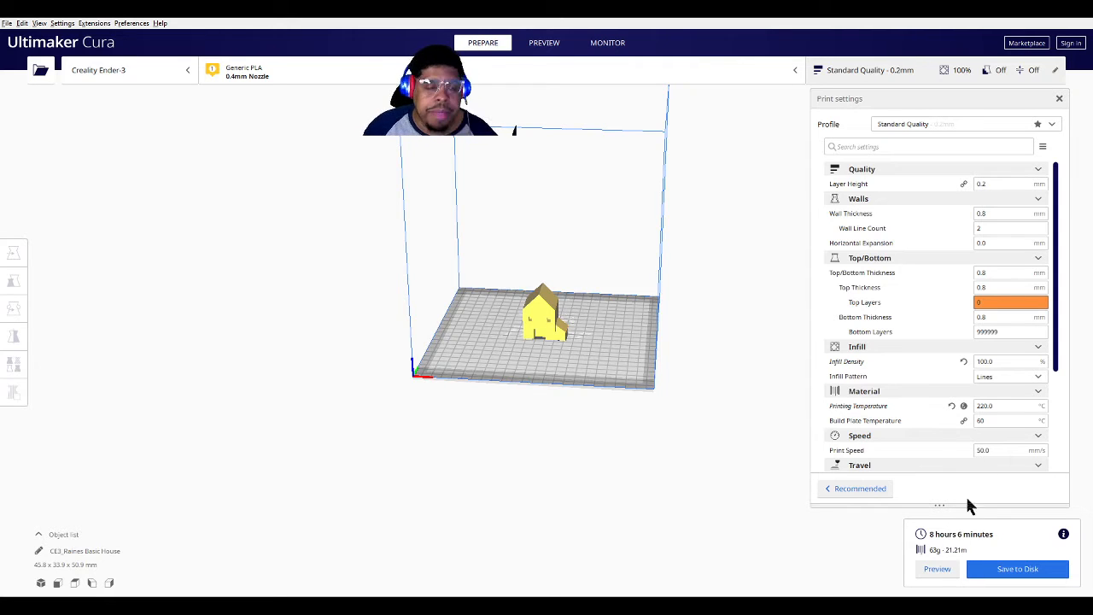
pyautogui.click(1005, 361)
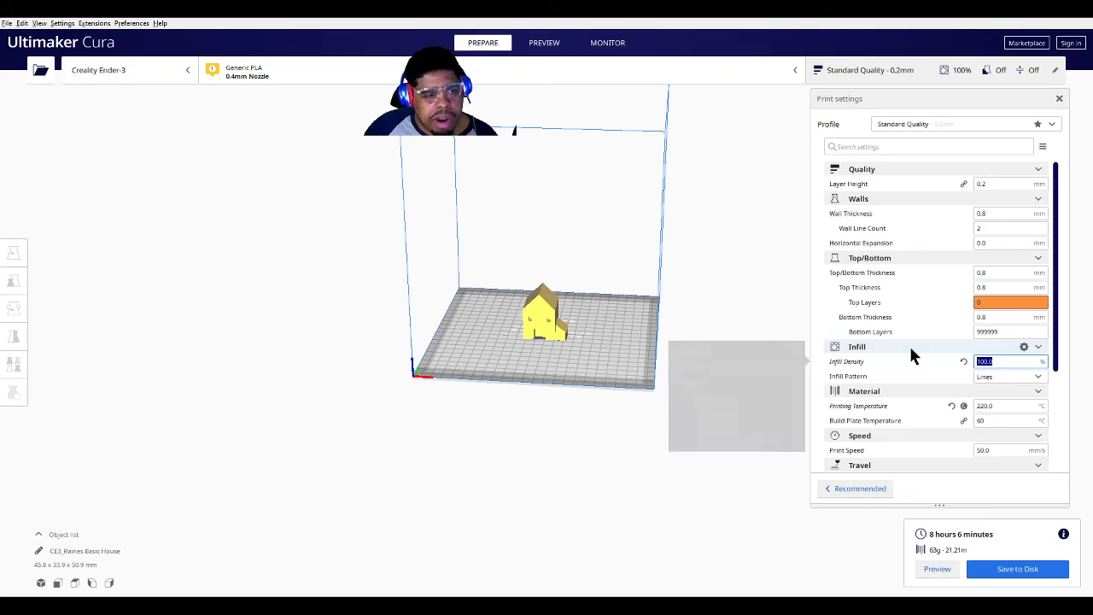
# Set infill to 0% and reslice, estimating 1 hour 10 minutes and 9 g
pyautogui.write('0')
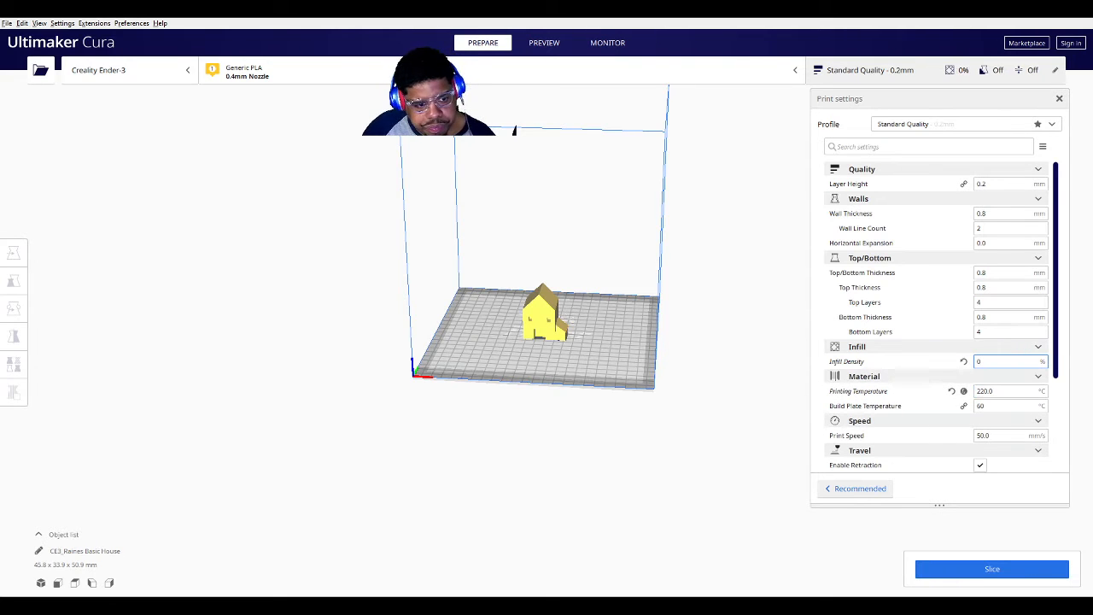
pyautogui.click(927, 567)
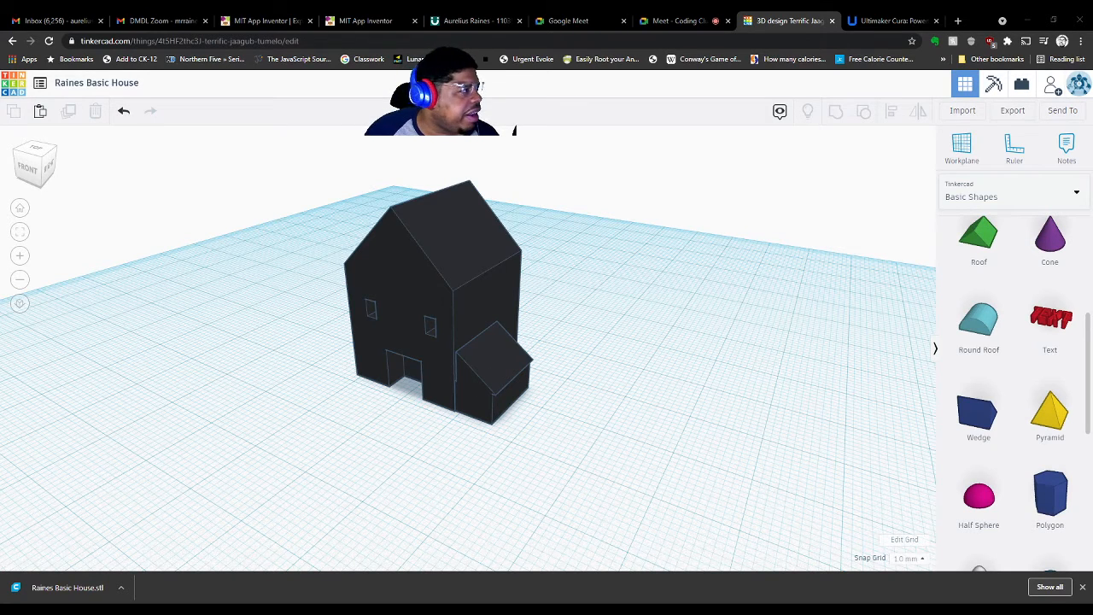
# Undo twice to restore the coloured house, then view it as Redstone, Obsidian, Gold and Water blocks
pyautogui.hotkey('ctrl', 'z')
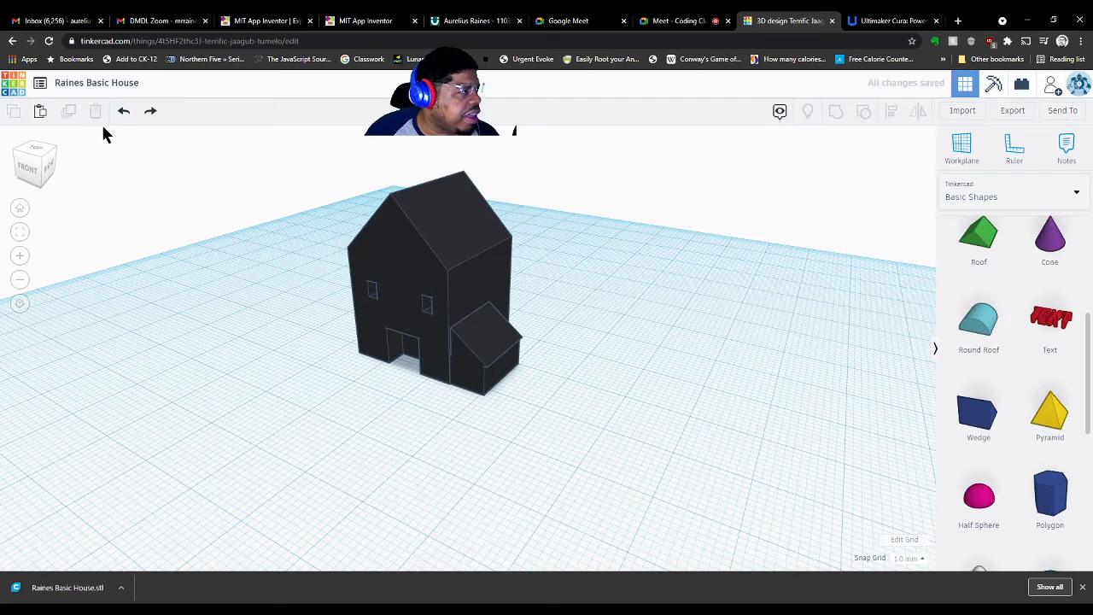
pyautogui.click(123, 111)
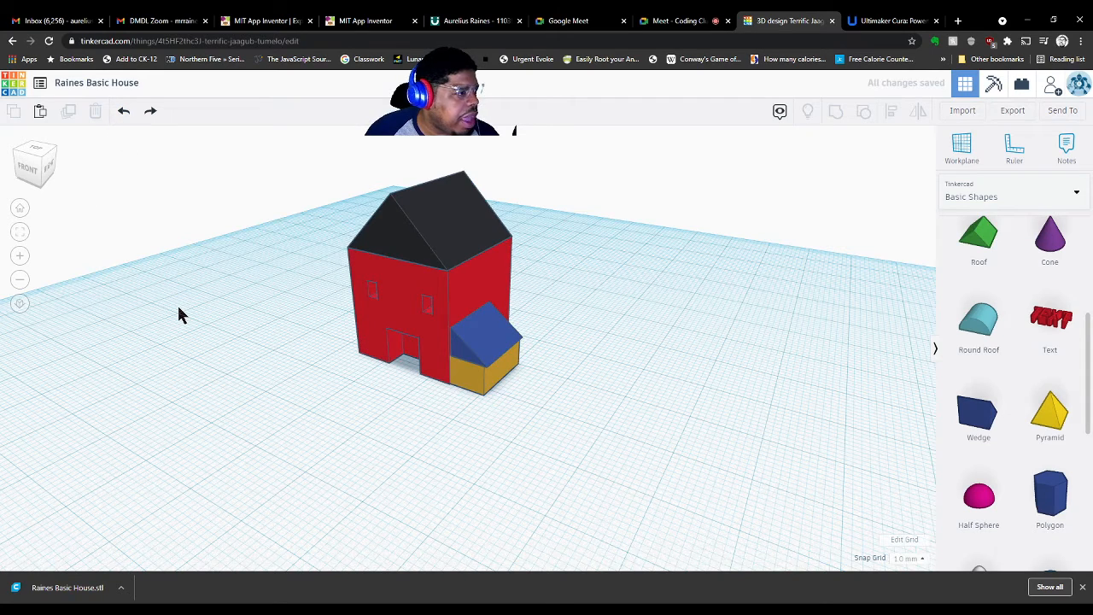
pyautogui.moveTo(707, 371); pyautogui.dragTo(794, 380, button='right')
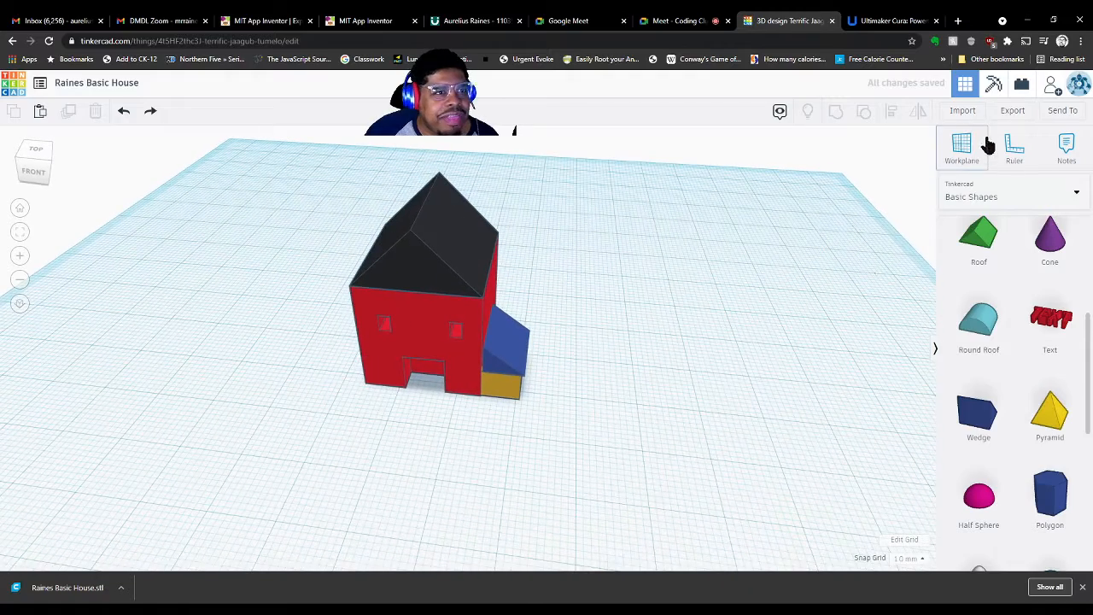
pyautogui.click(991, 86)
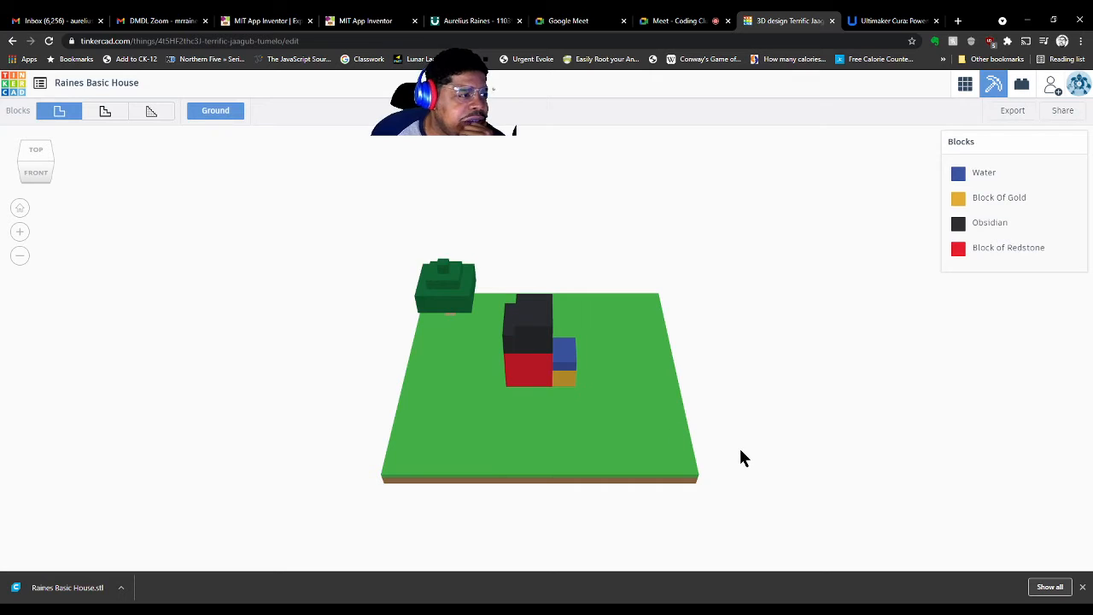
# Orbit the blocks house and try the chunkier, finer and other block build views
pyautogui.moveTo(739, 456); pyautogui.dragTo(300, 469, button='right')
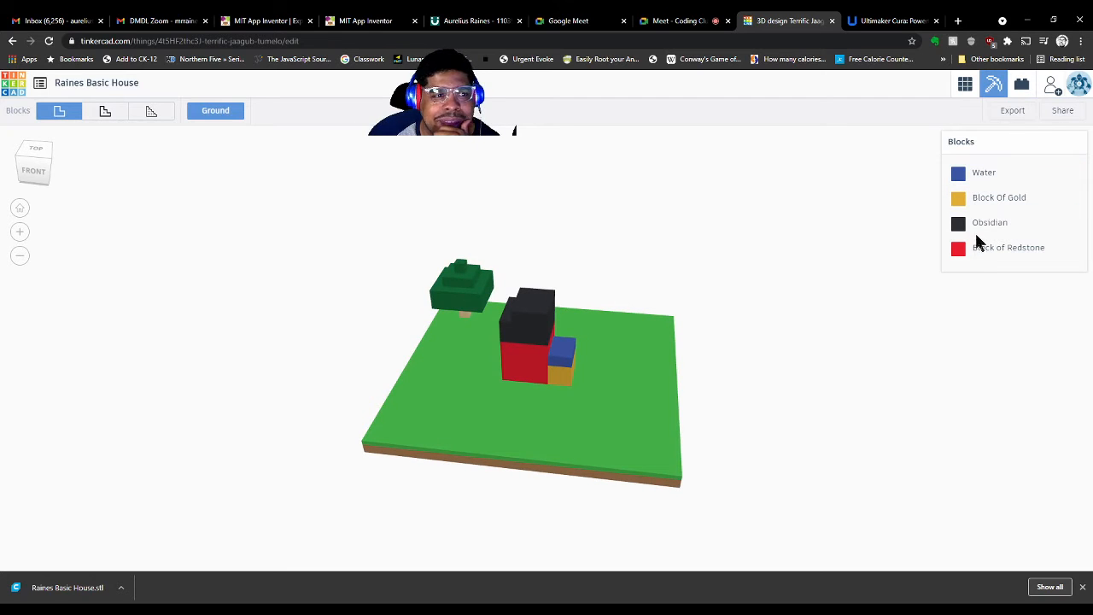
pyautogui.moveTo(856, 395); pyautogui.dragTo(632, 427, button='right')
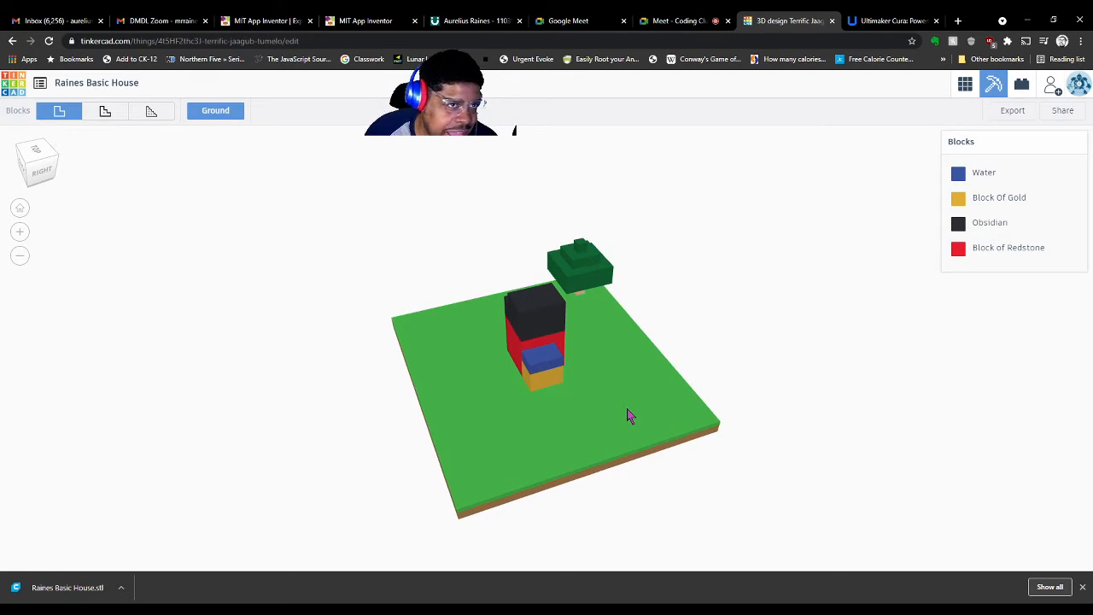
pyautogui.moveTo(628, 416); pyautogui.dragTo(788, 405, button='right')
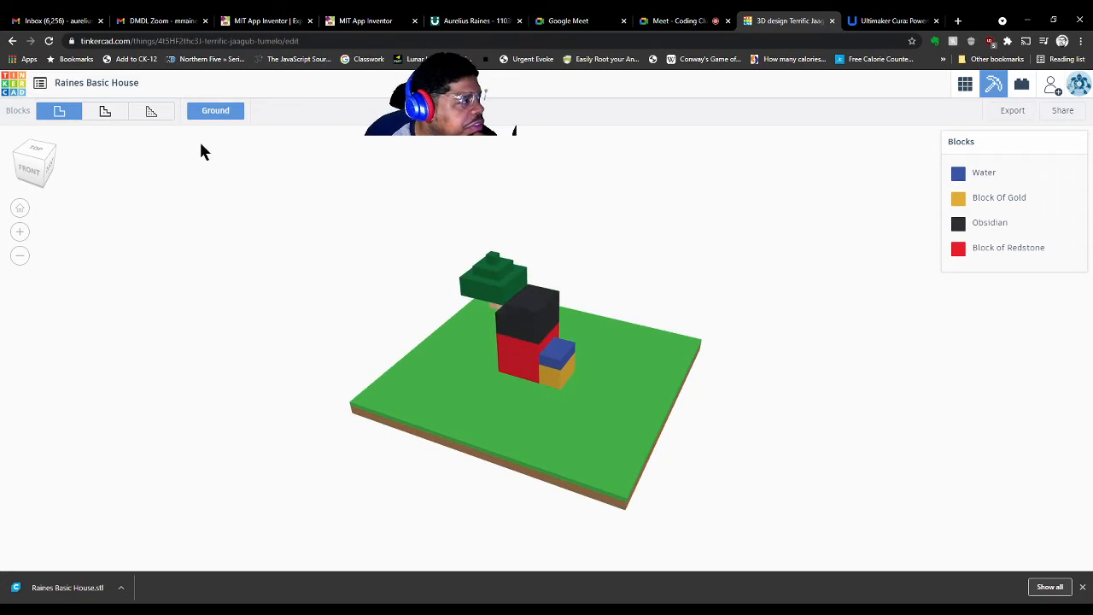
pyautogui.click(96, 120)
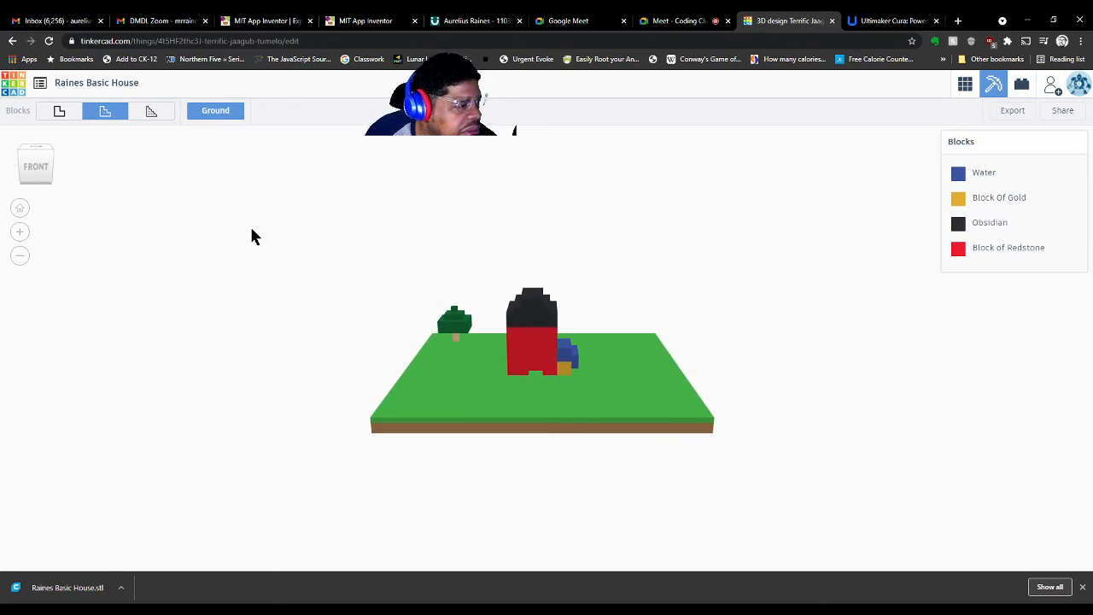
pyautogui.click(157, 117)
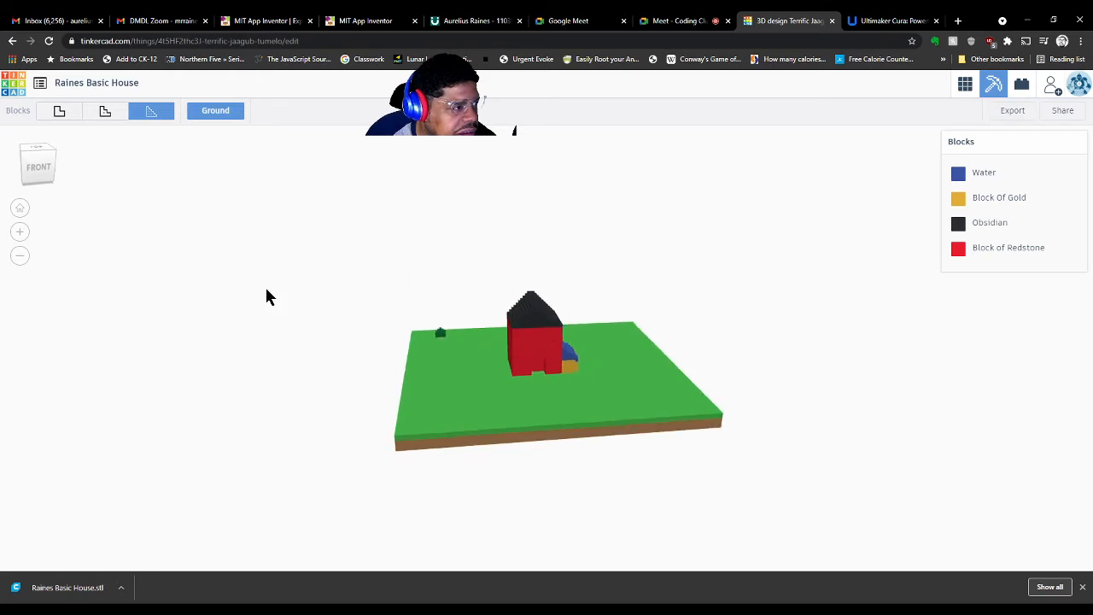
pyautogui.click(105, 115)
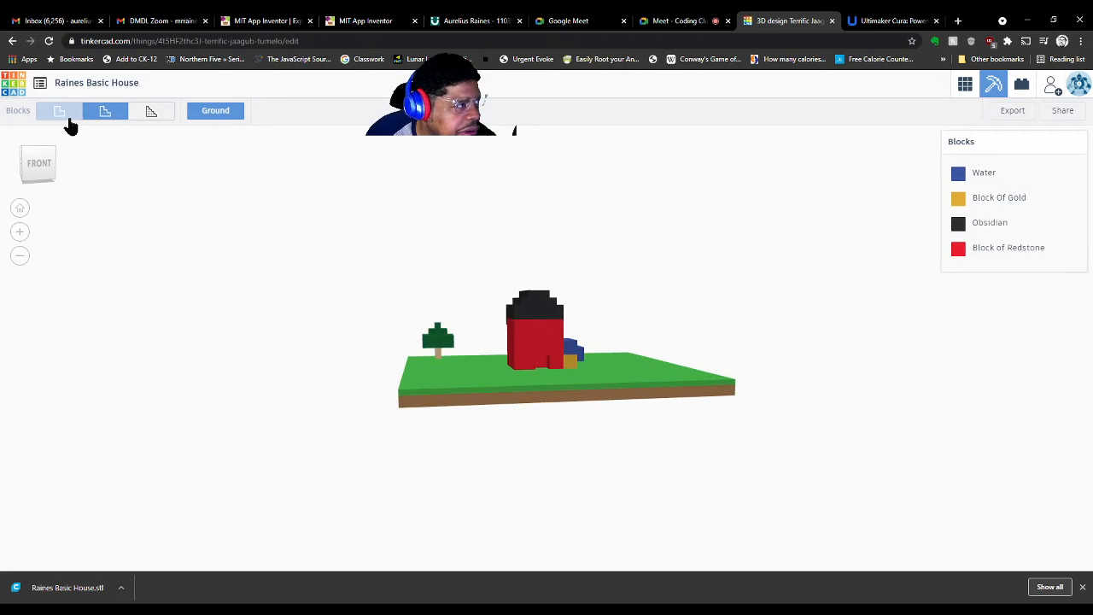
pyautogui.click(66, 117)
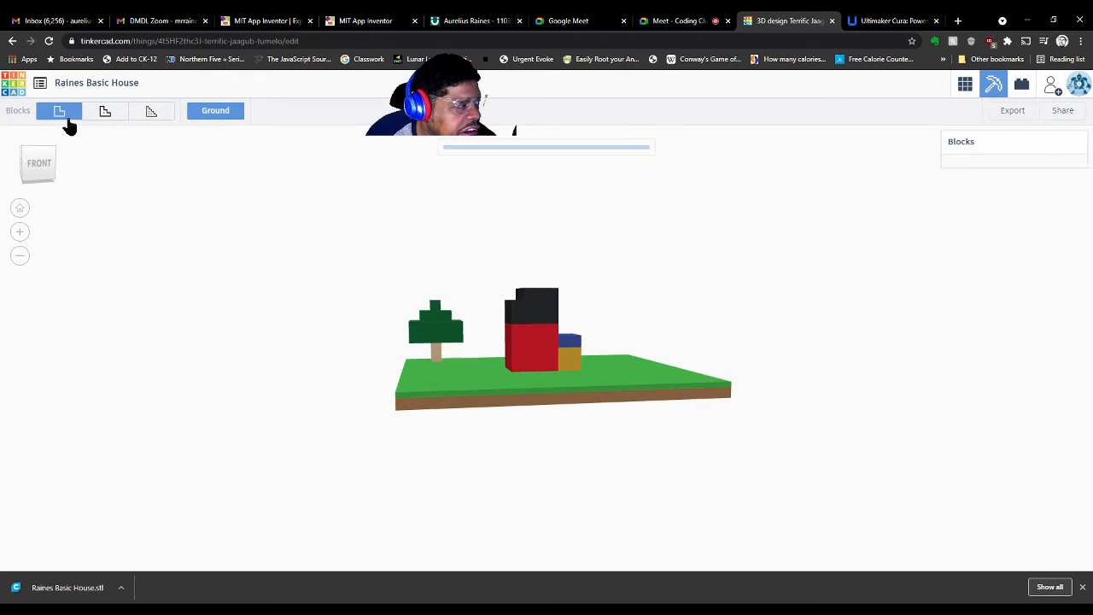
# Toggle the ground plate off and on, pick the roofed-house view, and return to the 3D workplane
pyautogui.click(202, 118)
pyautogui.click(201, 121)
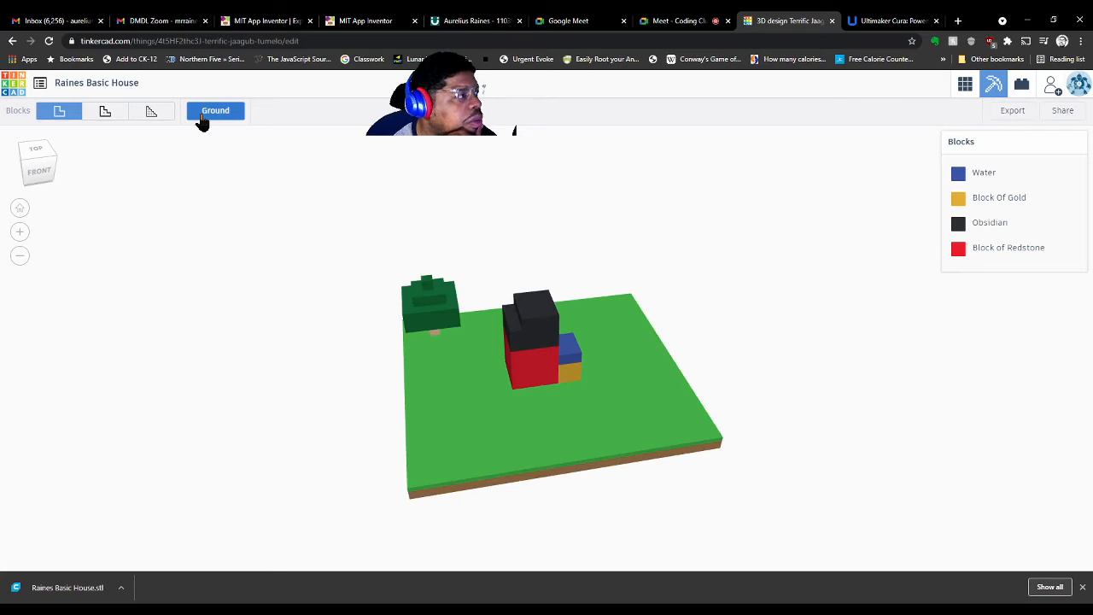
pyautogui.click(202, 120)
pyautogui.click(202, 120)
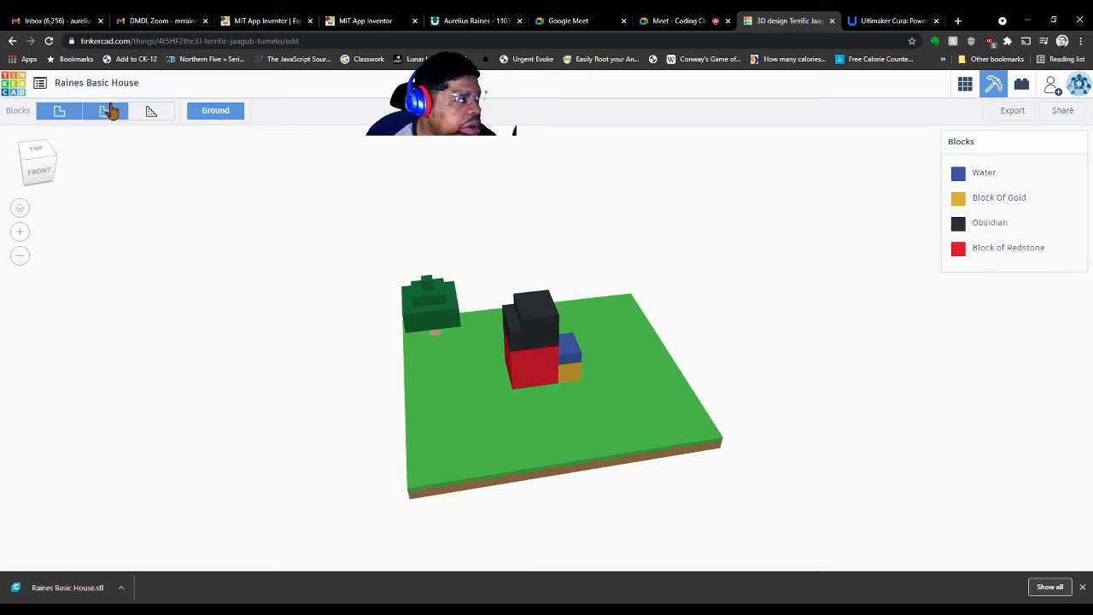
pyautogui.click(147, 115)
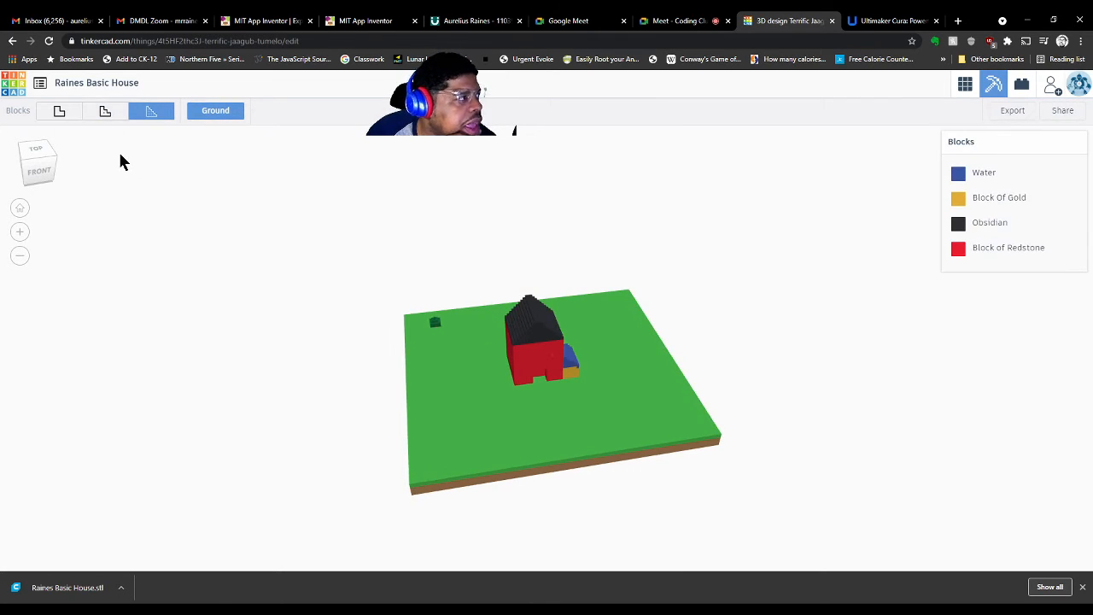
pyautogui.click(964, 85)
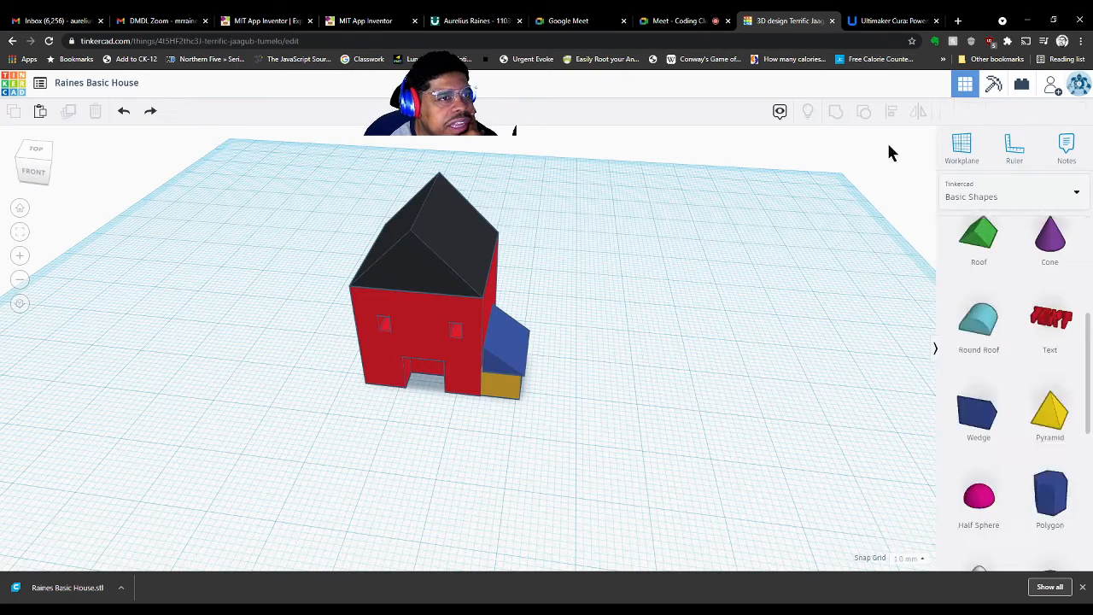
# Show the house as bricks, try the three brick views, and display it layer by layer from layer 1
pyautogui.click(1021, 86)
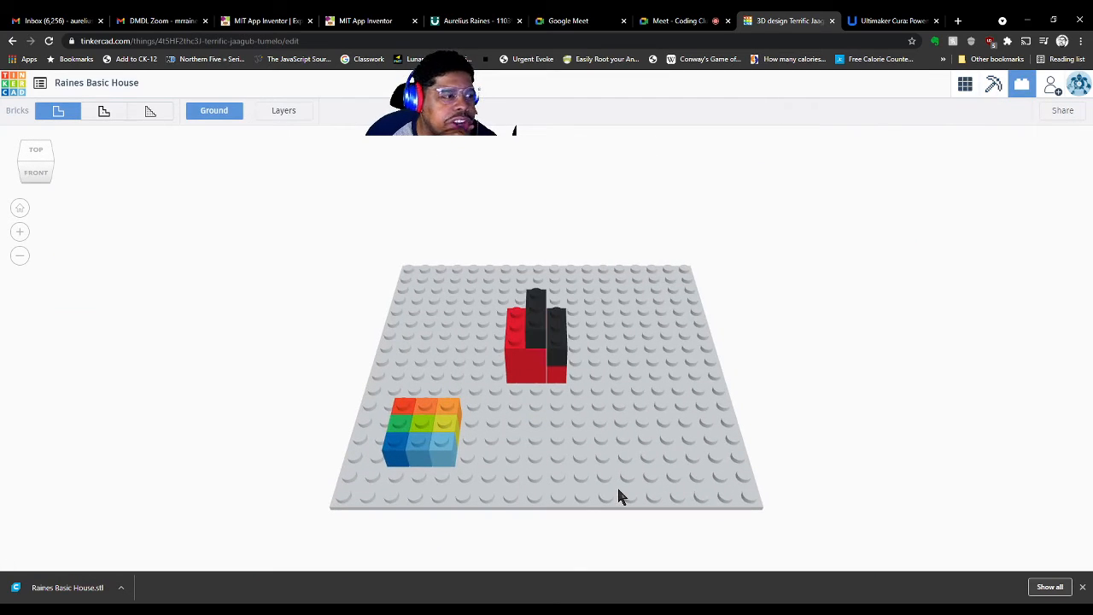
pyautogui.click(94, 115)
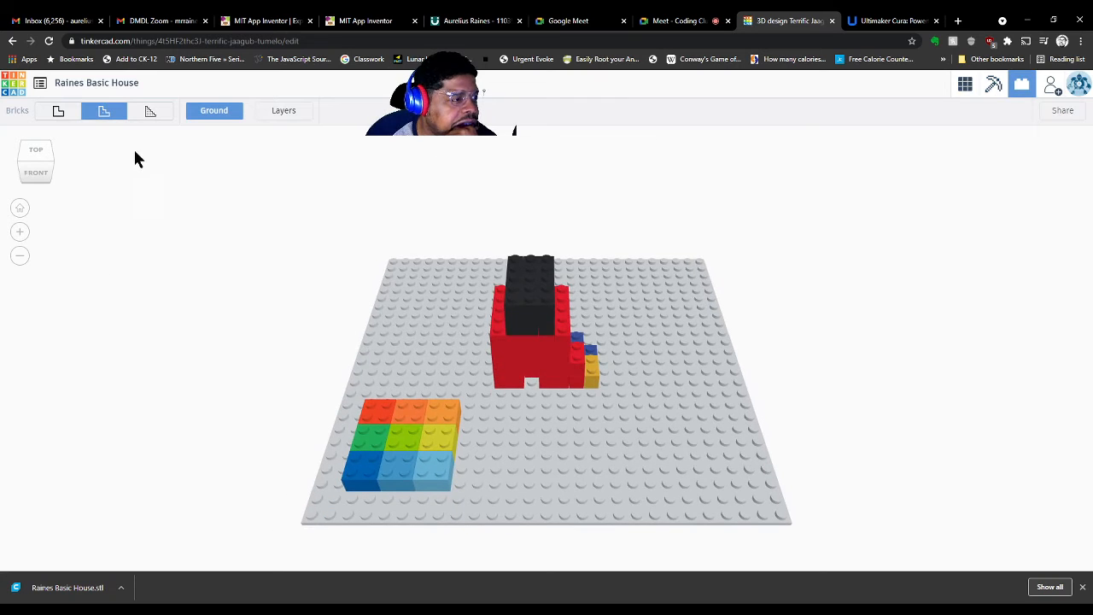
pyautogui.click(152, 117)
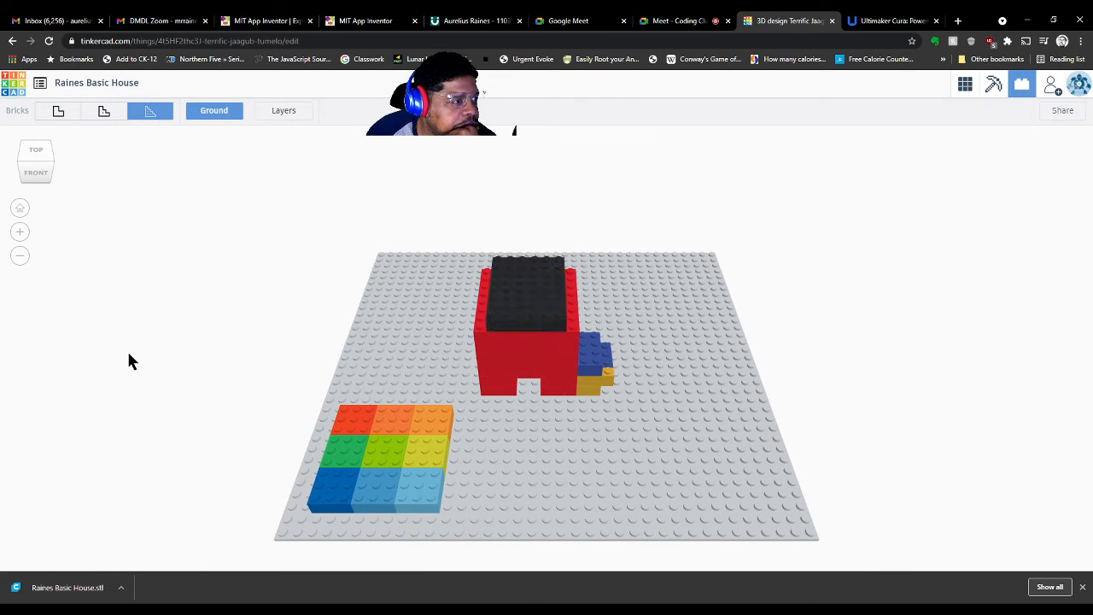
pyautogui.moveTo(142, 360); pyautogui.dragTo(196, 351, button='right')
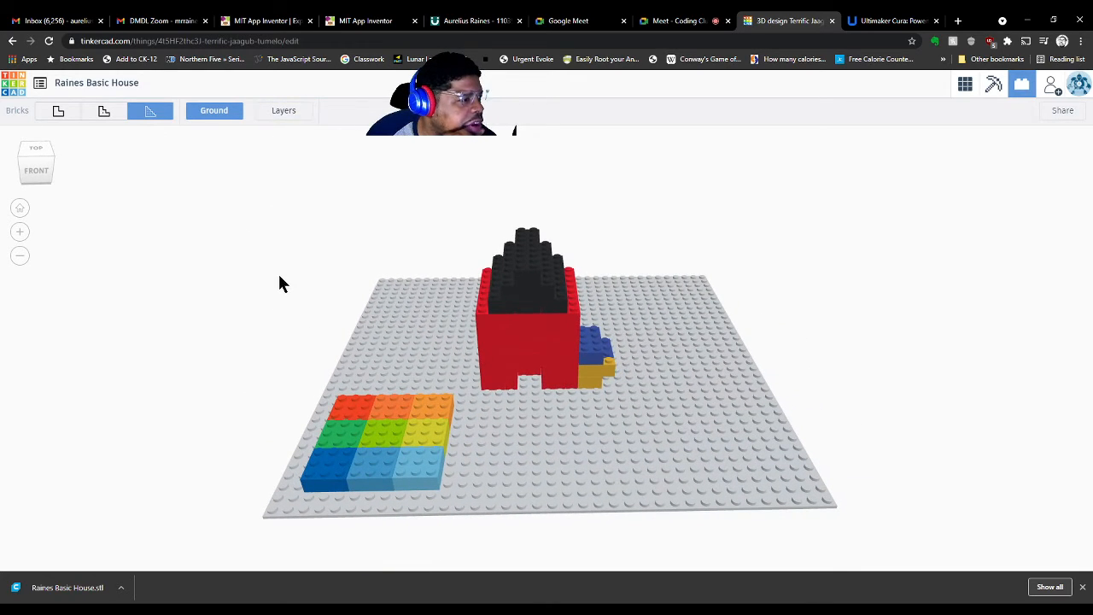
pyautogui.click(282, 120)
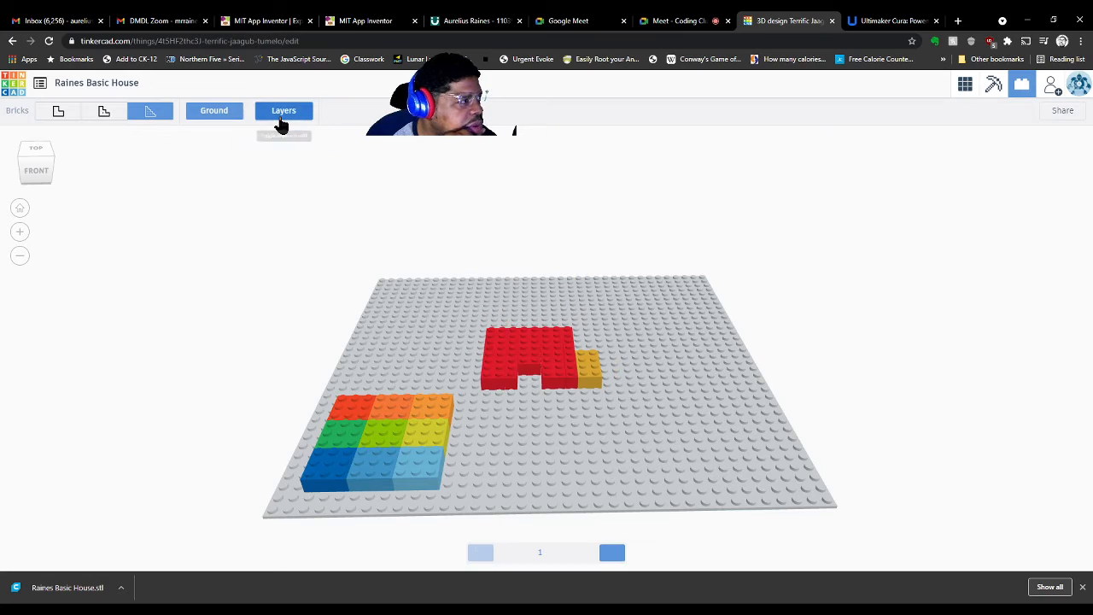
# Step the brick house up through all nine layers, then back down to layer 1
pyautogui.click(280, 122)
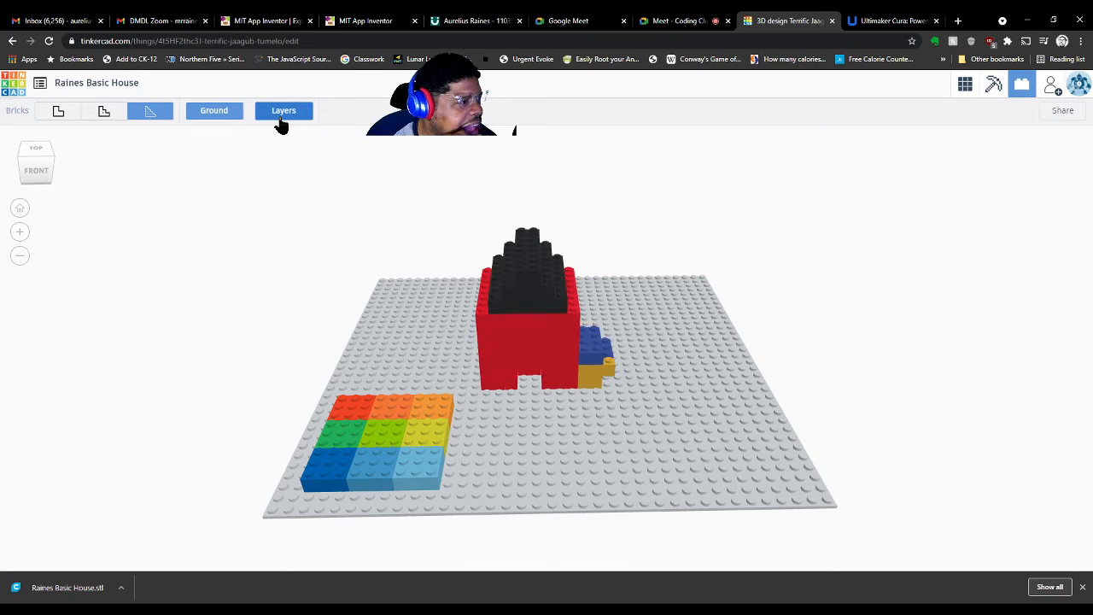
pyautogui.click(282, 122)
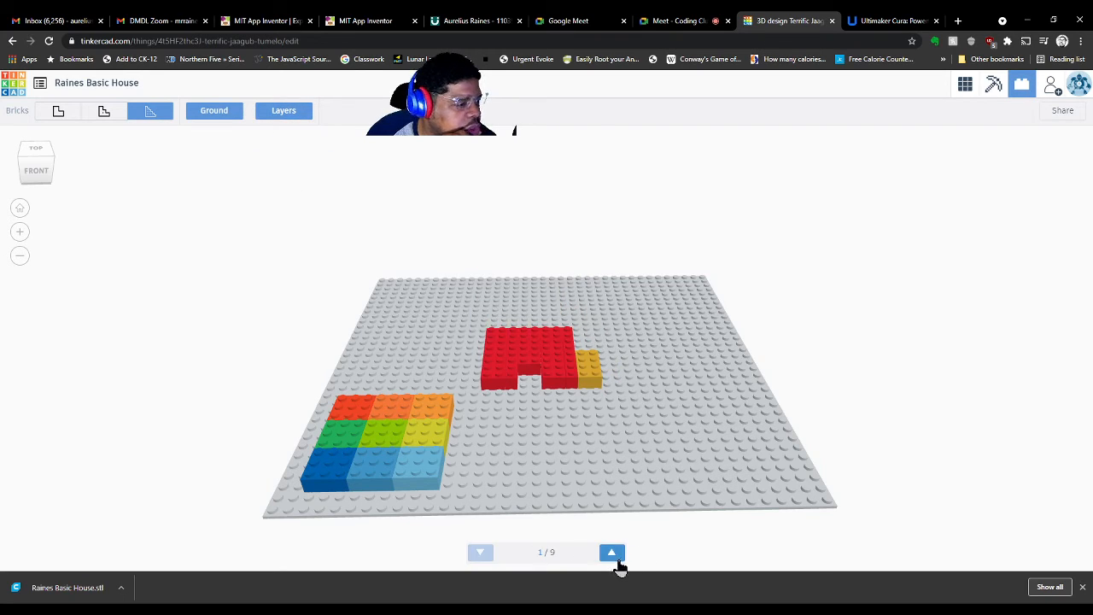
pyautogui.click(617, 560)
pyautogui.click(617, 558)
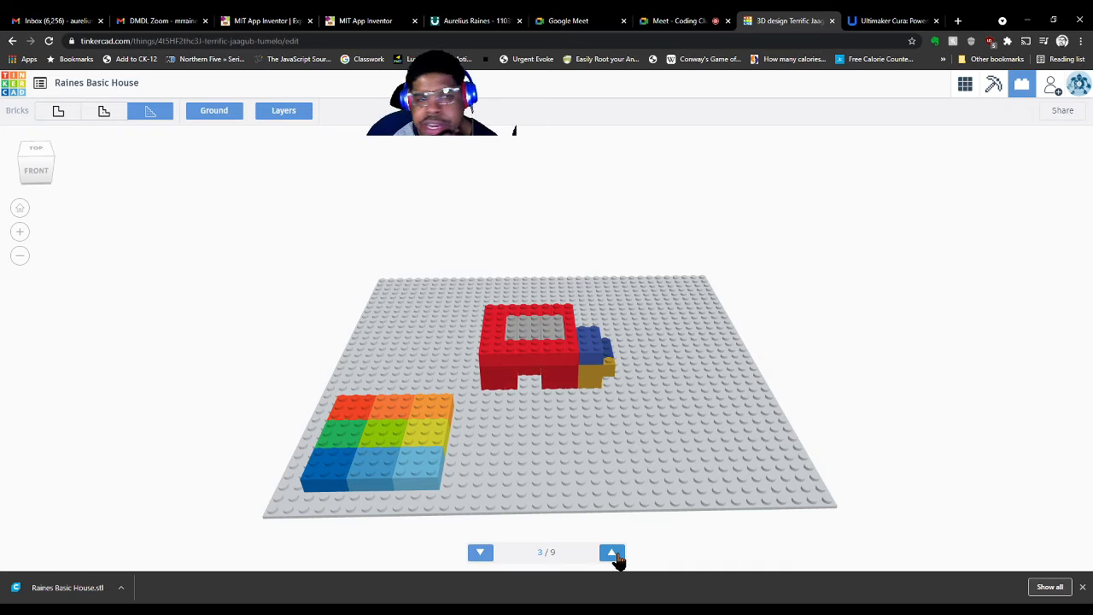
pyautogui.click(612, 553)
pyautogui.click(612, 553)
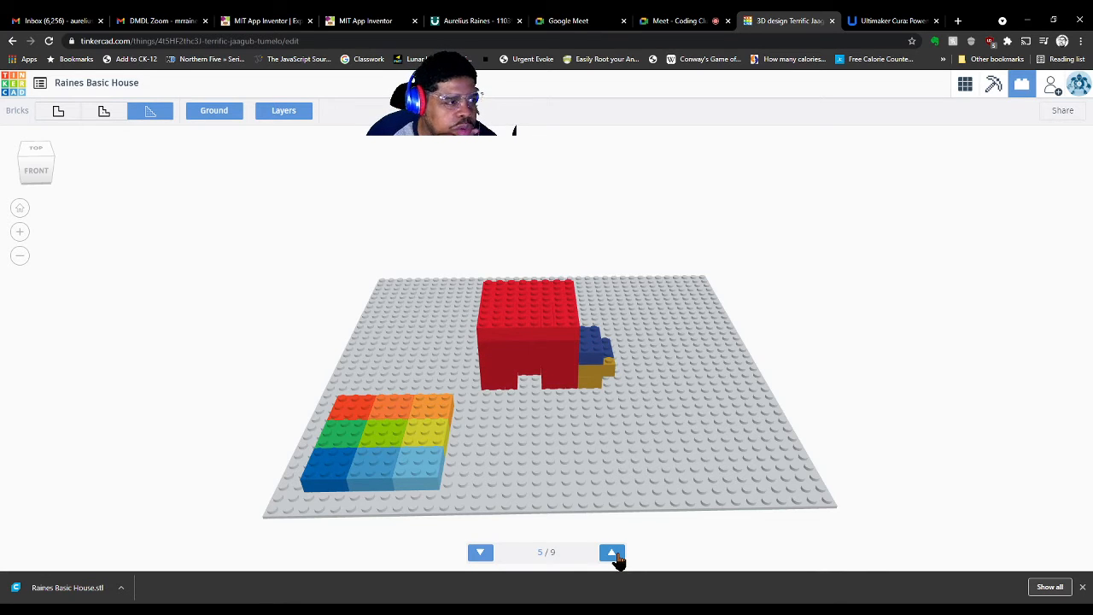
pyautogui.click(612, 553)
pyautogui.click(612, 554)
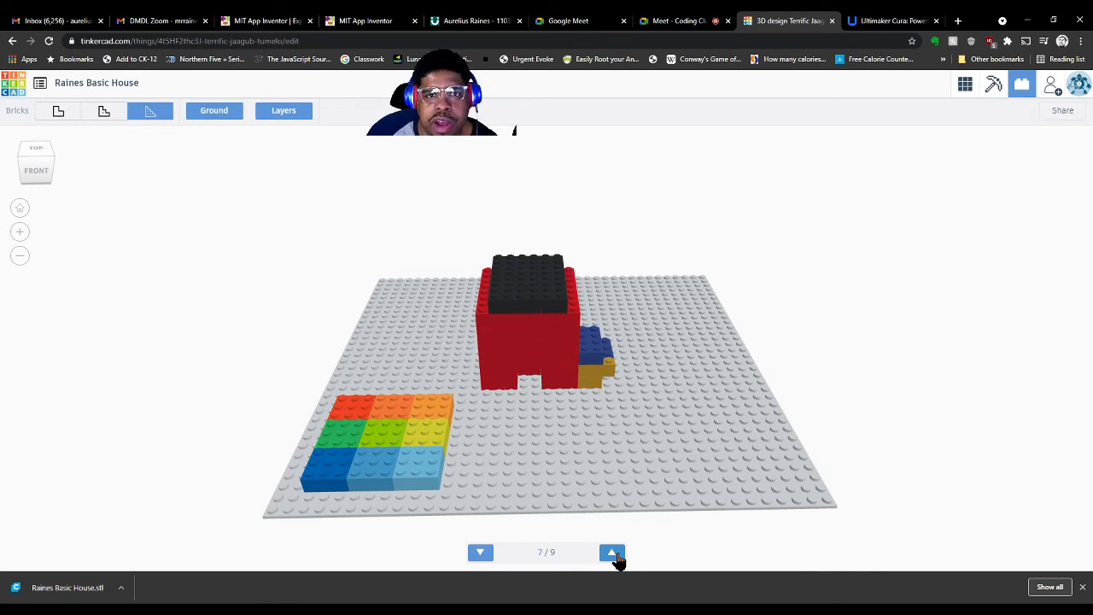
pyautogui.click(612, 553)
pyautogui.click(612, 553)
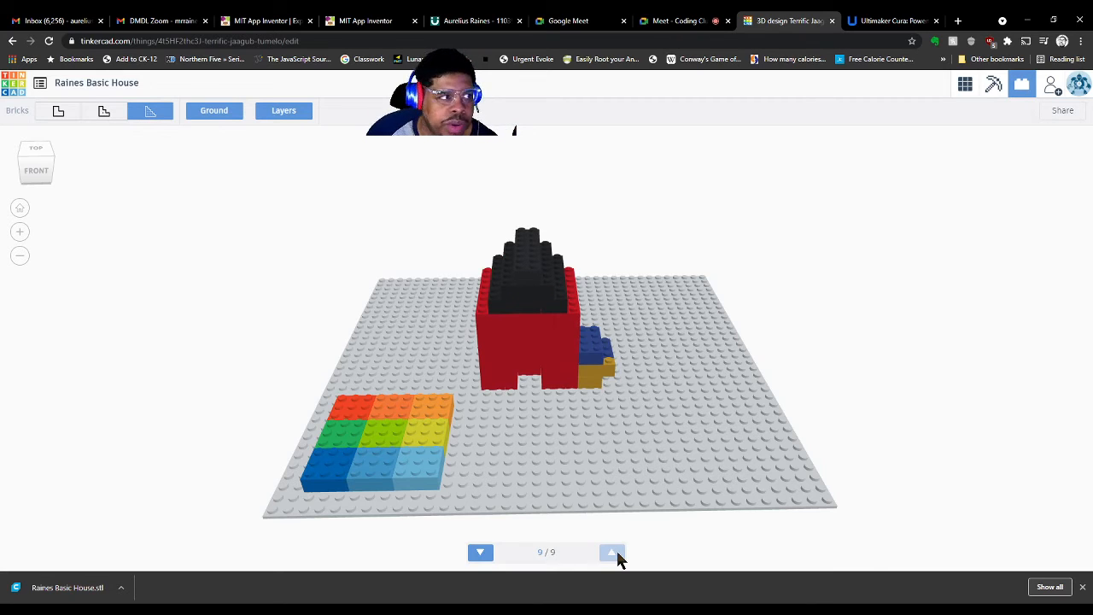
pyautogui.click(477, 559)
pyautogui.click(477, 559)
pyautogui.click(477, 559)
pyautogui.click(477, 559)
pyautogui.click(477, 559)
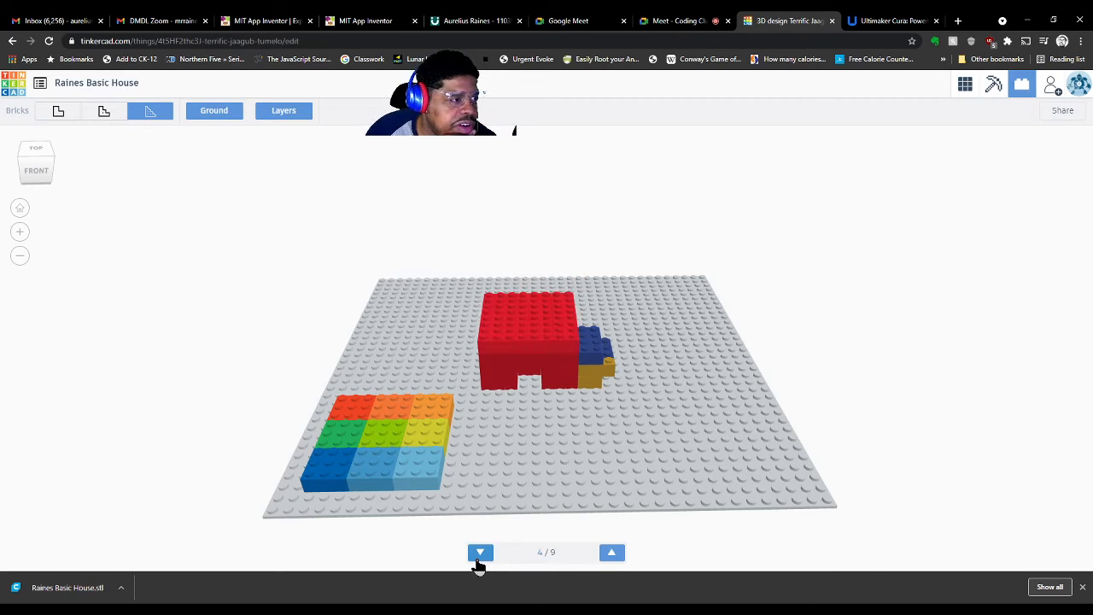
pyautogui.click(479, 559)
pyautogui.click(479, 559)
pyautogui.click(479, 559)
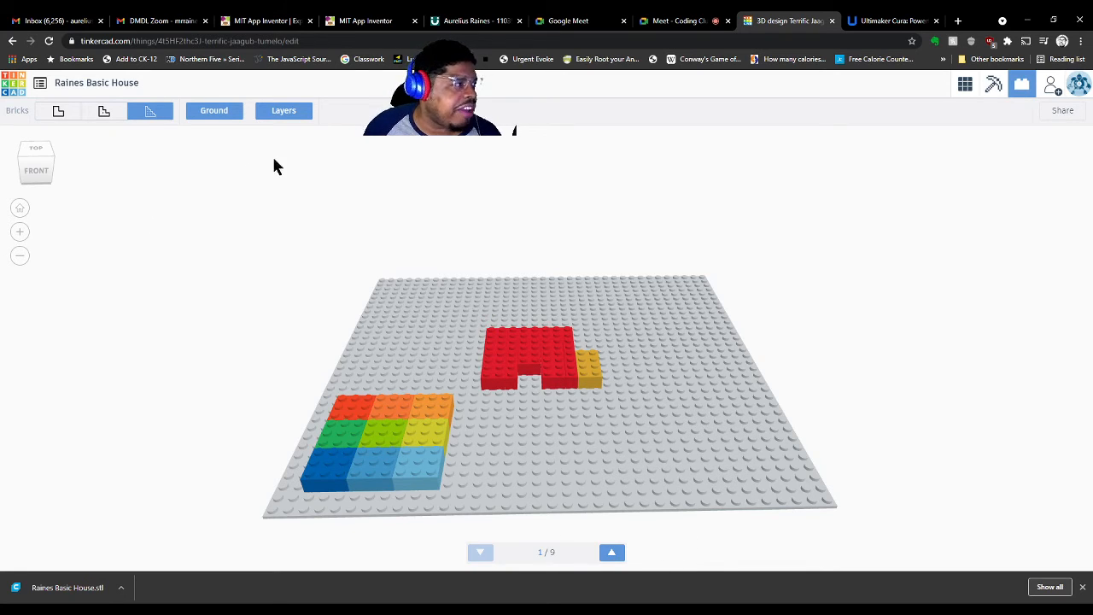
# Step up four layers, turn Layers off to show the whole house, and bring up the Collaborate dialog
pyautogui.click(611, 554)
pyautogui.click(611, 554)
pyautogui.click(611, 554)
pyautogui.click(611, 554)
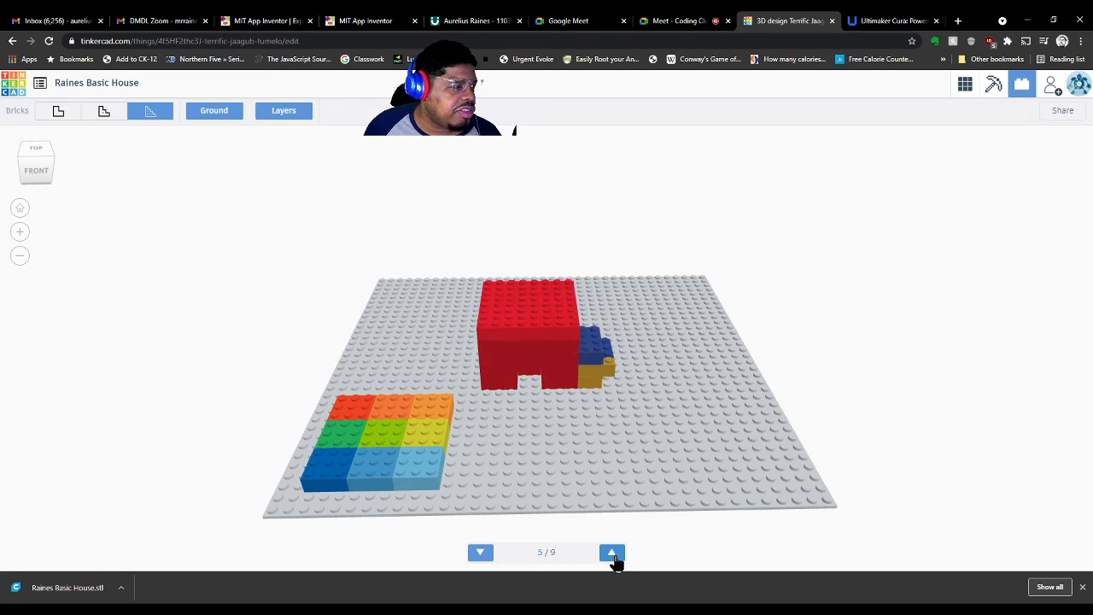
pyautogui.click(611, 555)
pyautogui.click(611, 554)
pyautogui.click(611, 554)
pyautogui.click(612, 555)
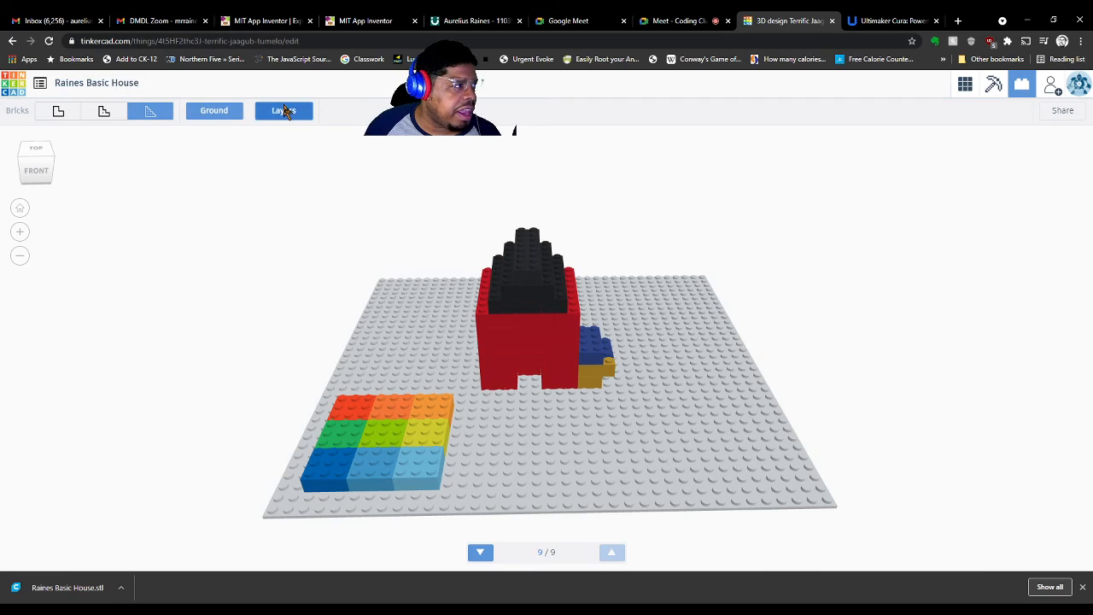
pyautogui.click(282, 113)
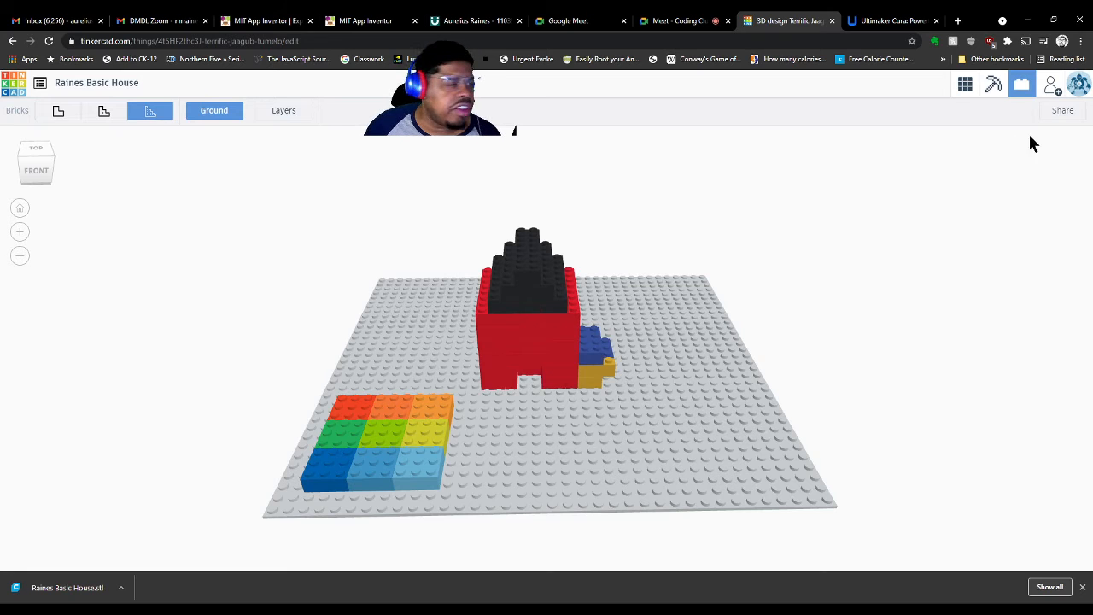
pyautogui.click(1052, 88)
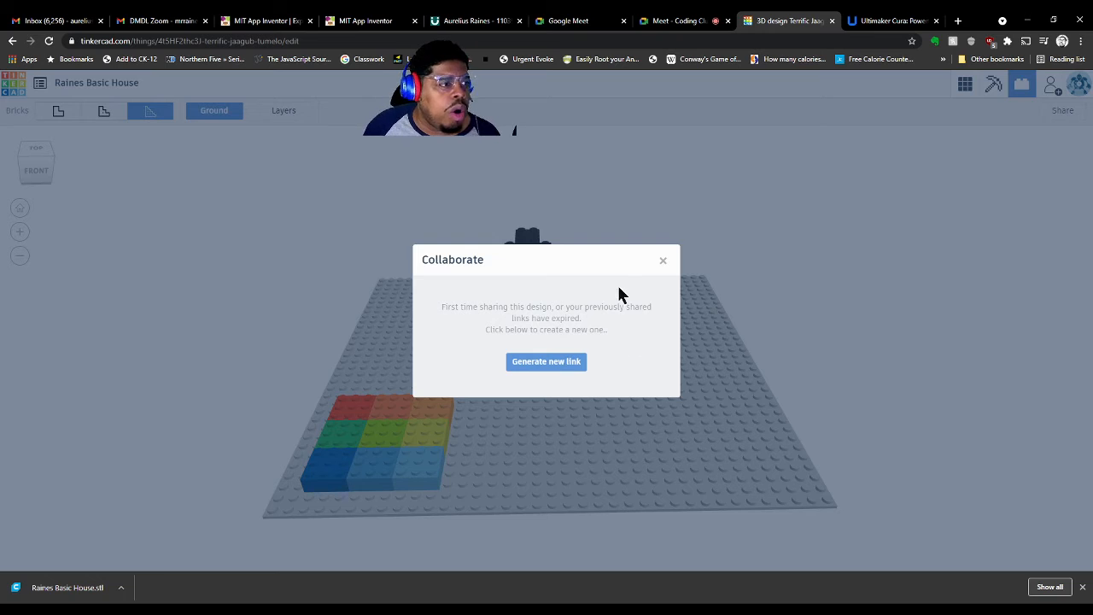
# Close the Collaborate dialog, preview and close the Send dialog, and return to the 3D workplane
pyautogui.click(663, 261)
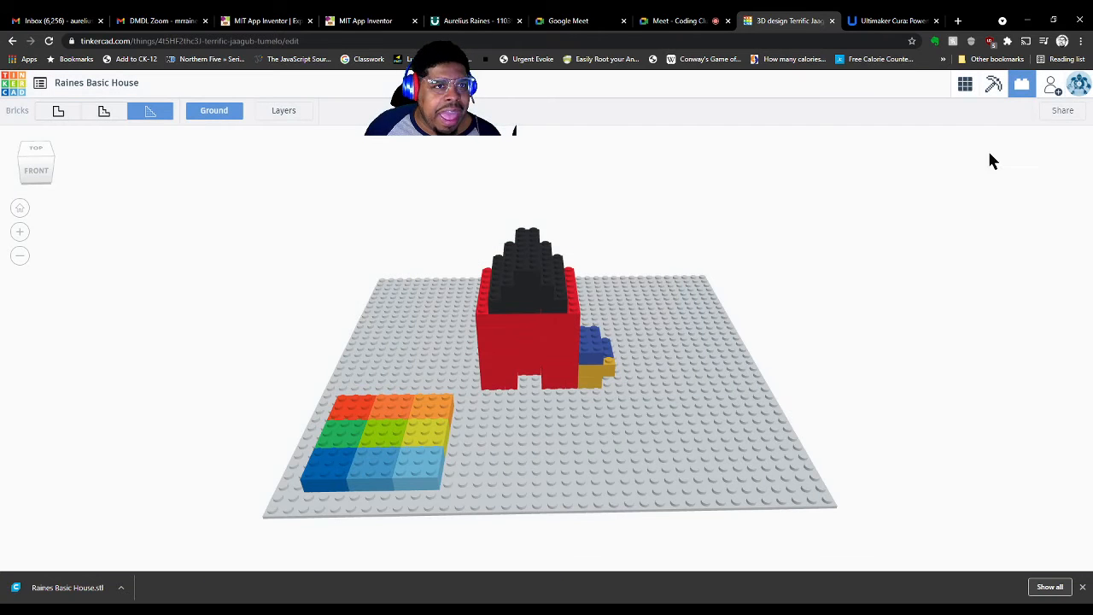
pyautogui.click(1058, 111)
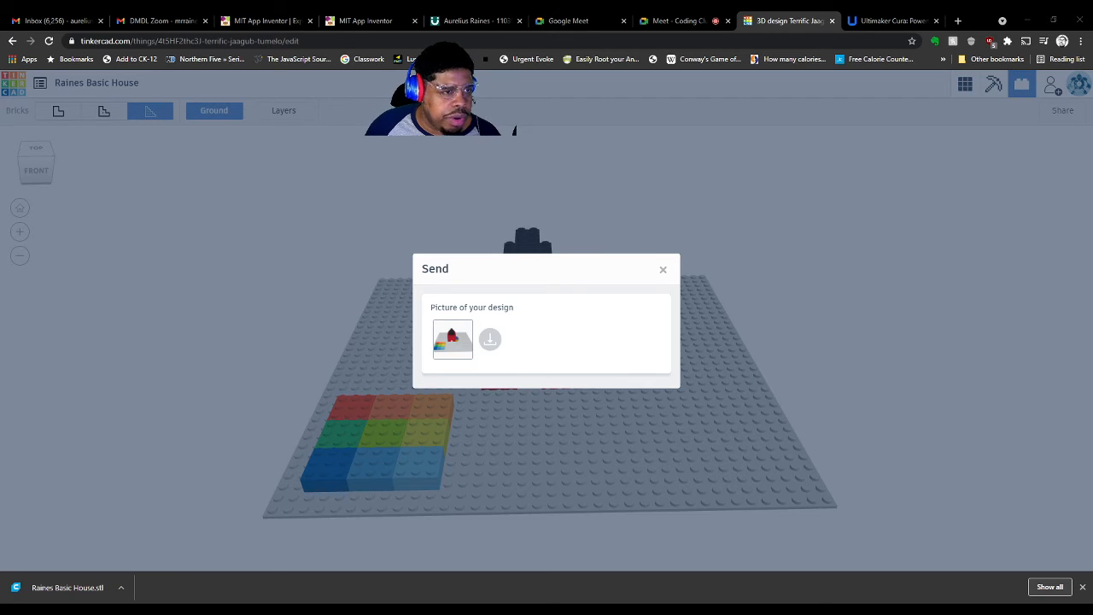
pyautogui.click(658, 273)
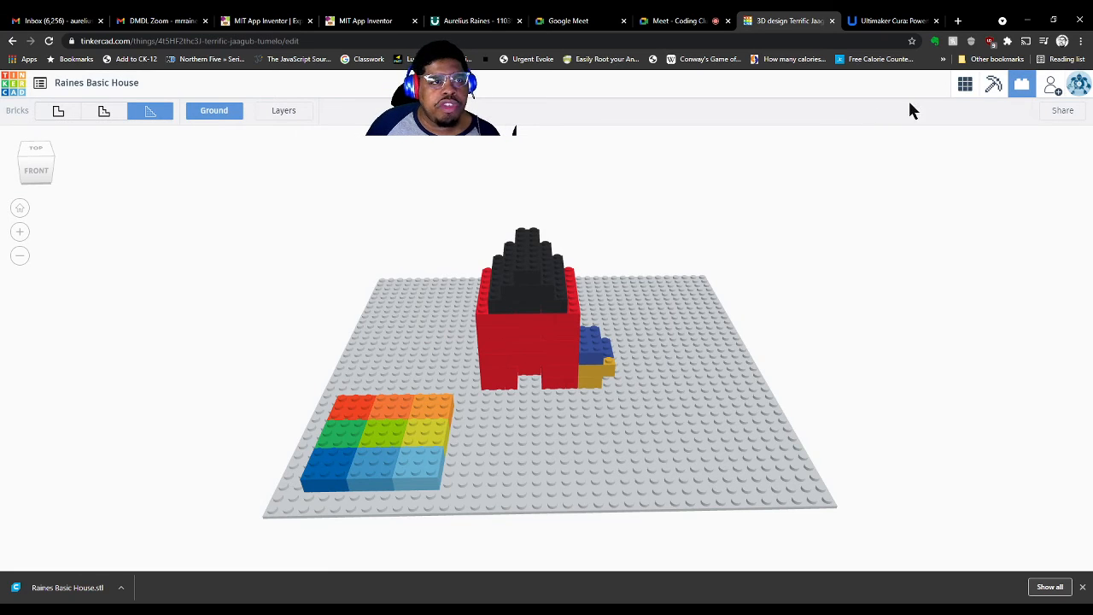
pyautogui.click(963, 85)
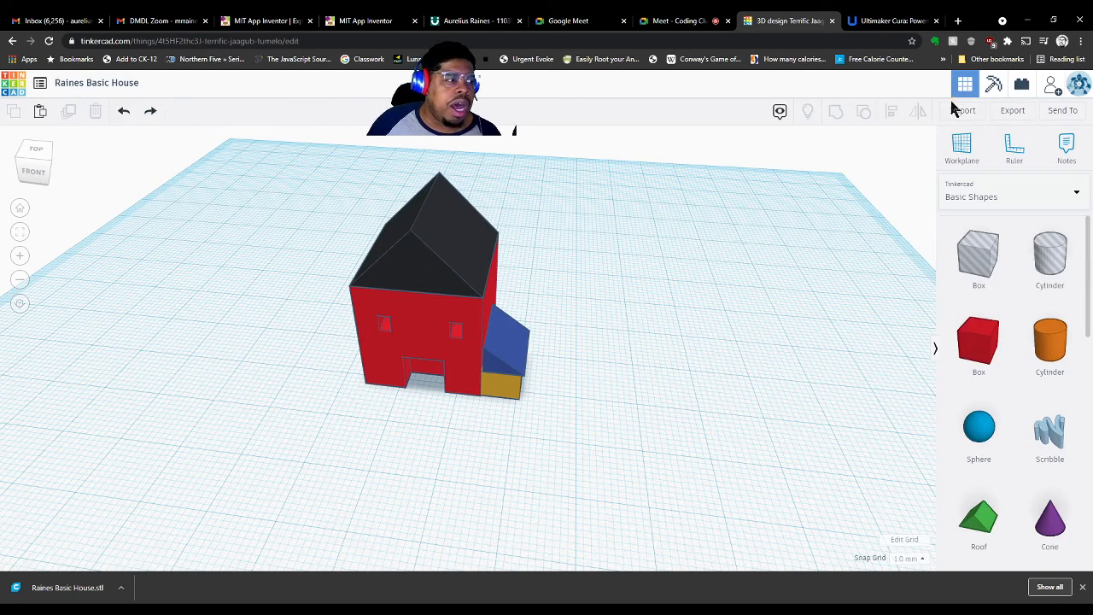